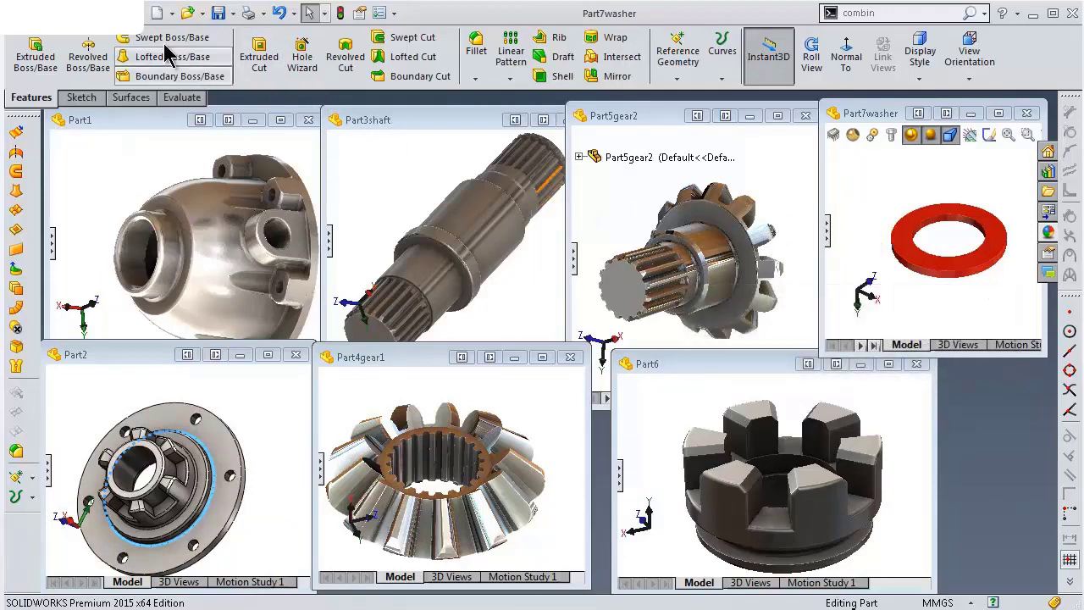
Create a new assembly document and maximize its window.
{"action": "left_click", "coordinate": [157, 17]}
{"action": "left_click", "coordinate": [482, 320]}
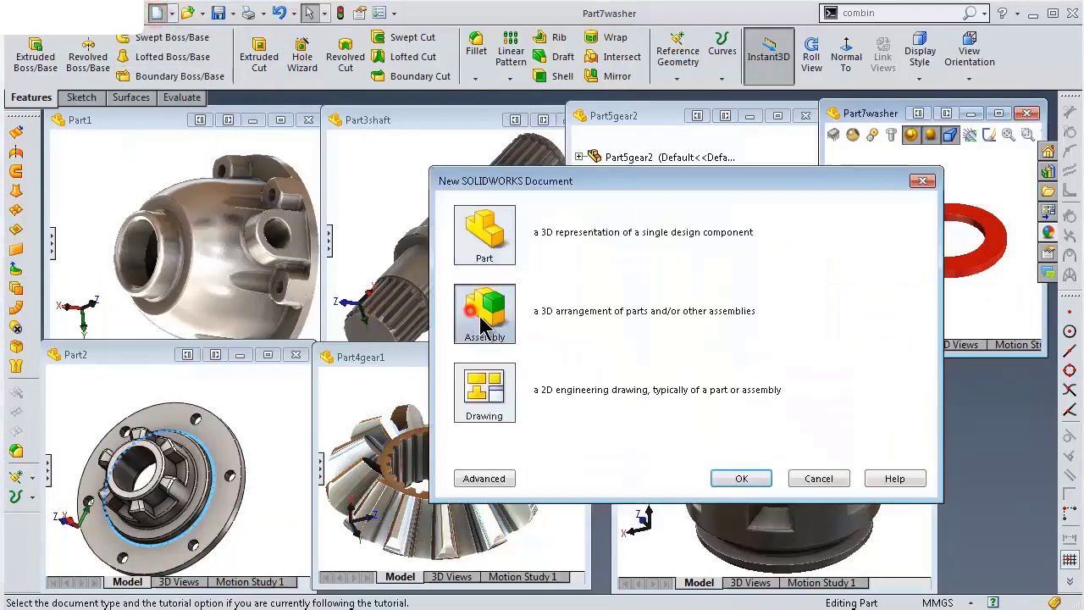
{"action": "left_click", "coordinate": [731, 478]}
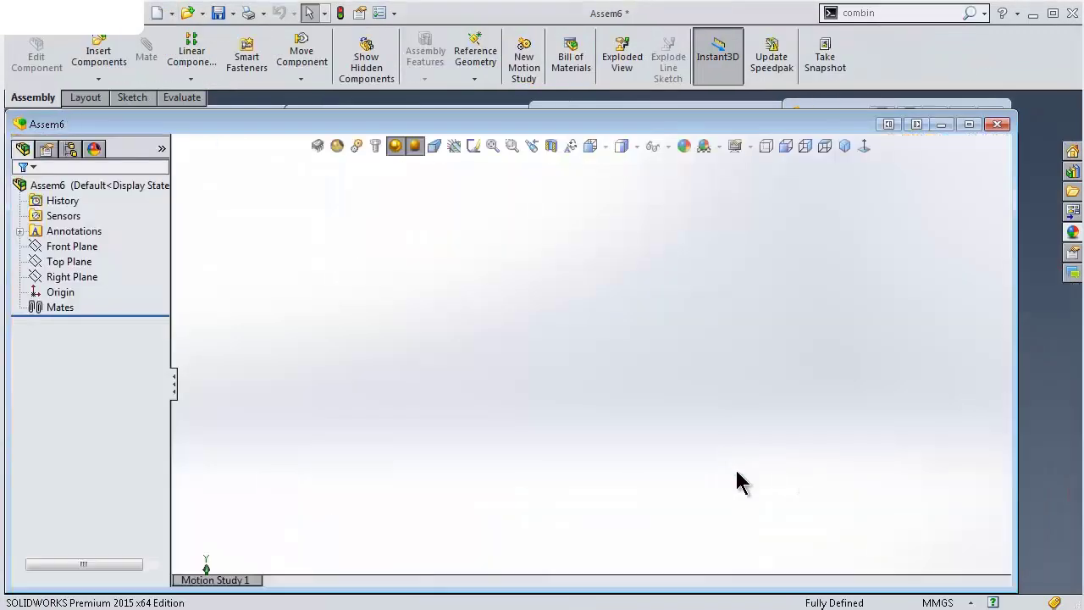
{"action": "left_click", "coordinate": [970, 124]}
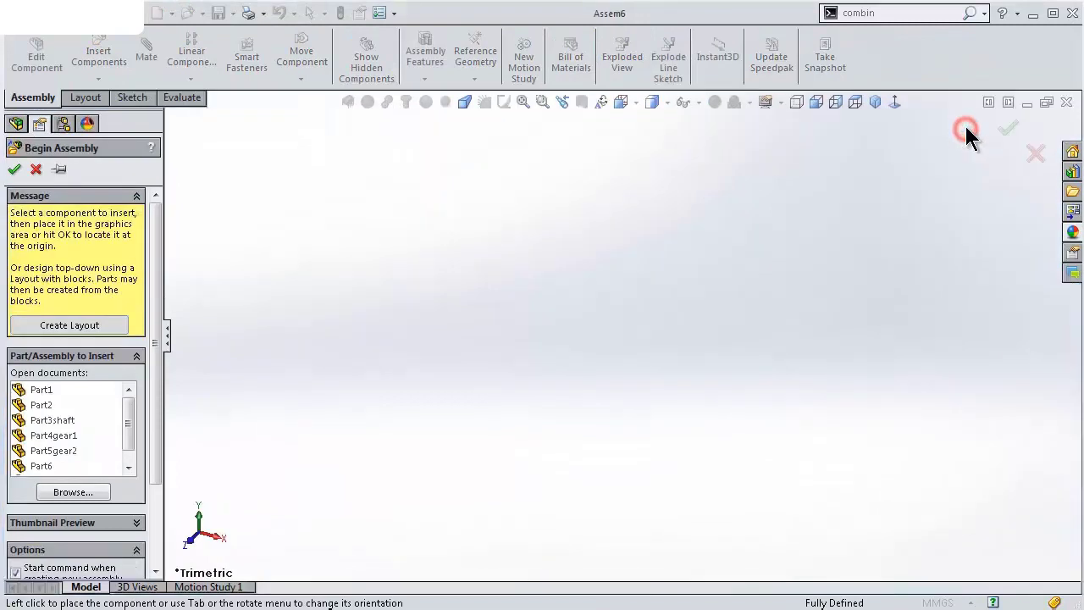
Place the Part1 housing as the fixed first component at the origin.
{"action": "left_click", "coordinate": [700, 103]}
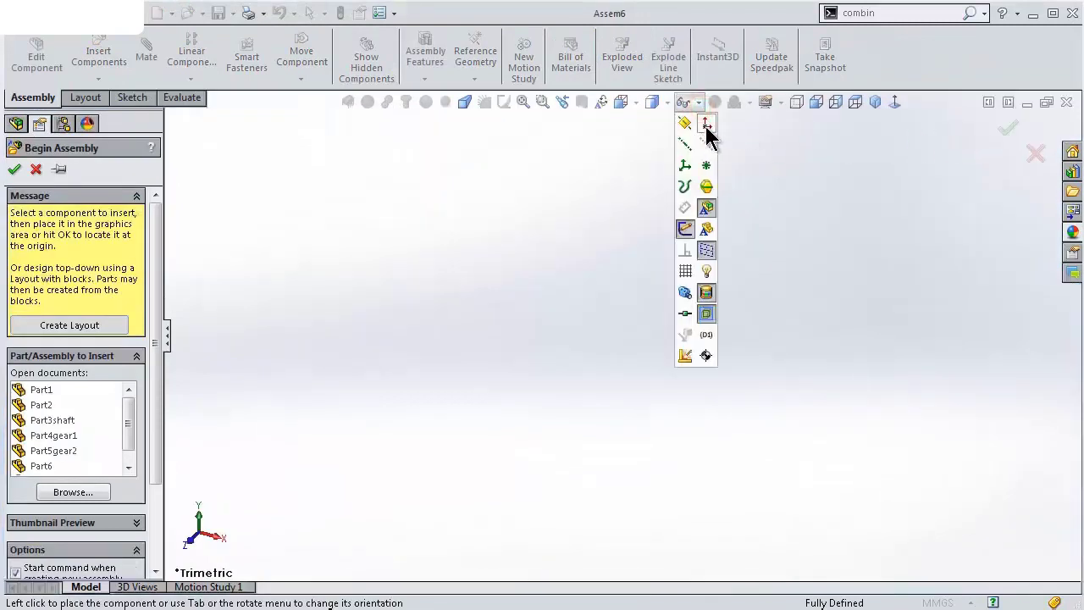
{"action": "left_click", "coordinate": [584, 153]}
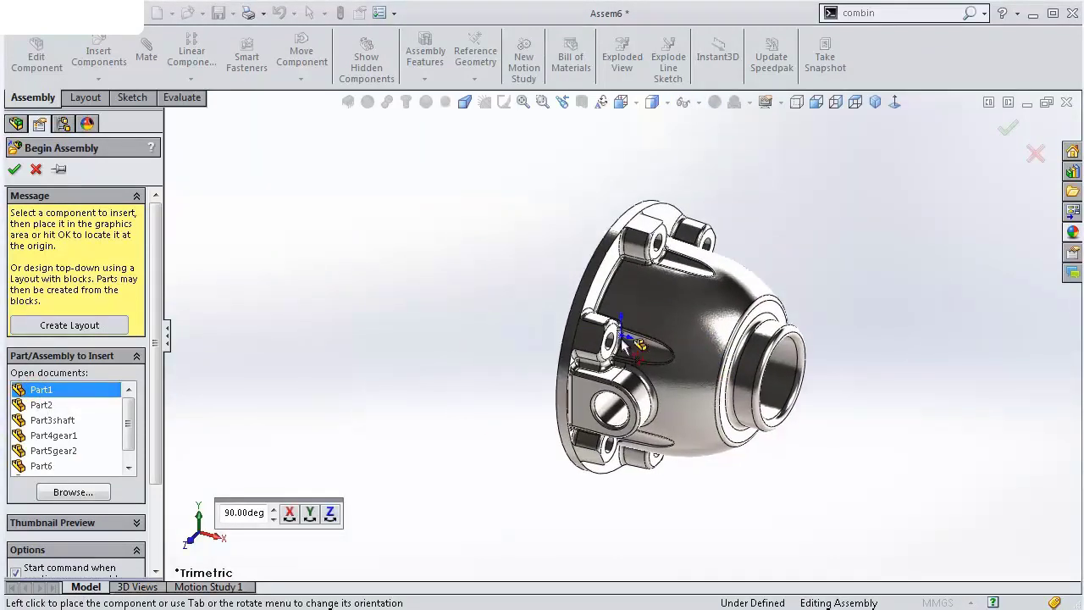
{"action": "left_click", "coordinate": [623, 337]}
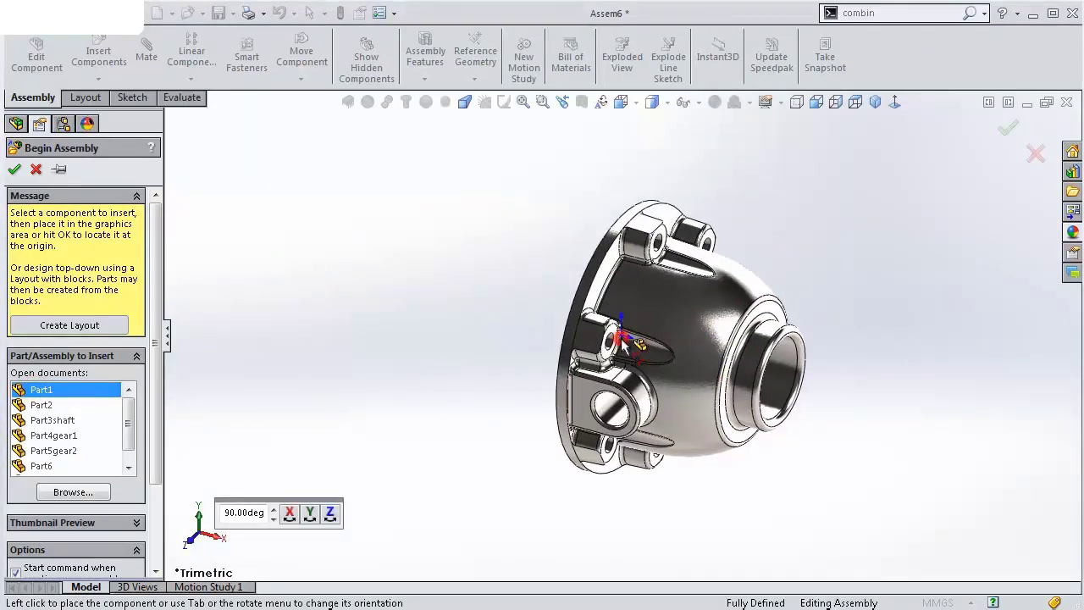
{"action": "left_click", "coordinate": [699, 103]}
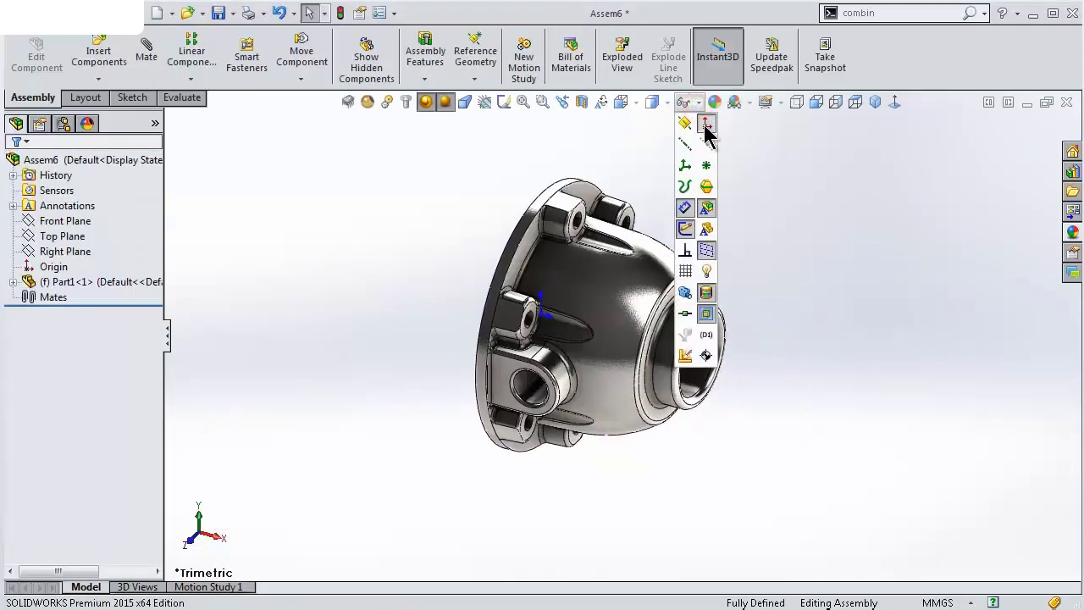
{"action": "left_click", "coordinate": [601, 140]}
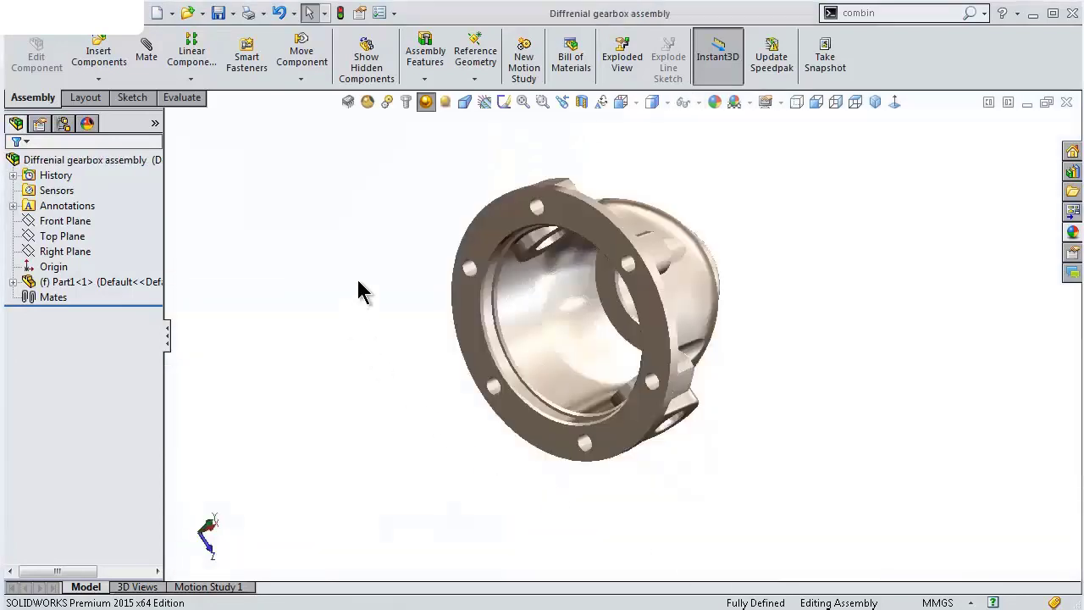
Insert Part5gear2, the bevel gear with splined shaft, beside the housing.
{"action": "left_click", "coordinate": [116, 64]}
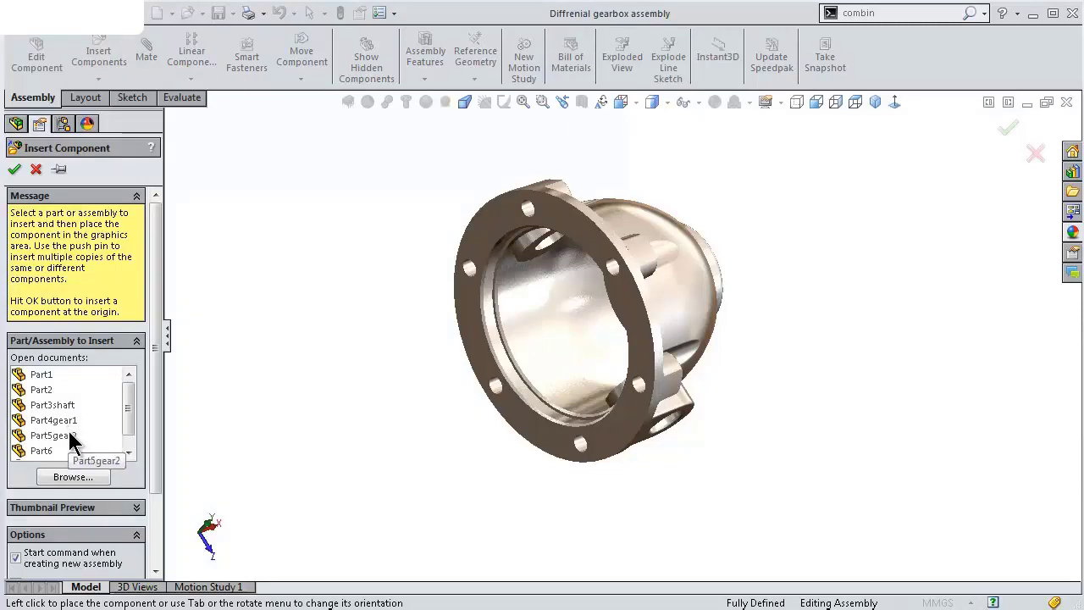
{"action": "left_click", "coordinate": [71, 439]}
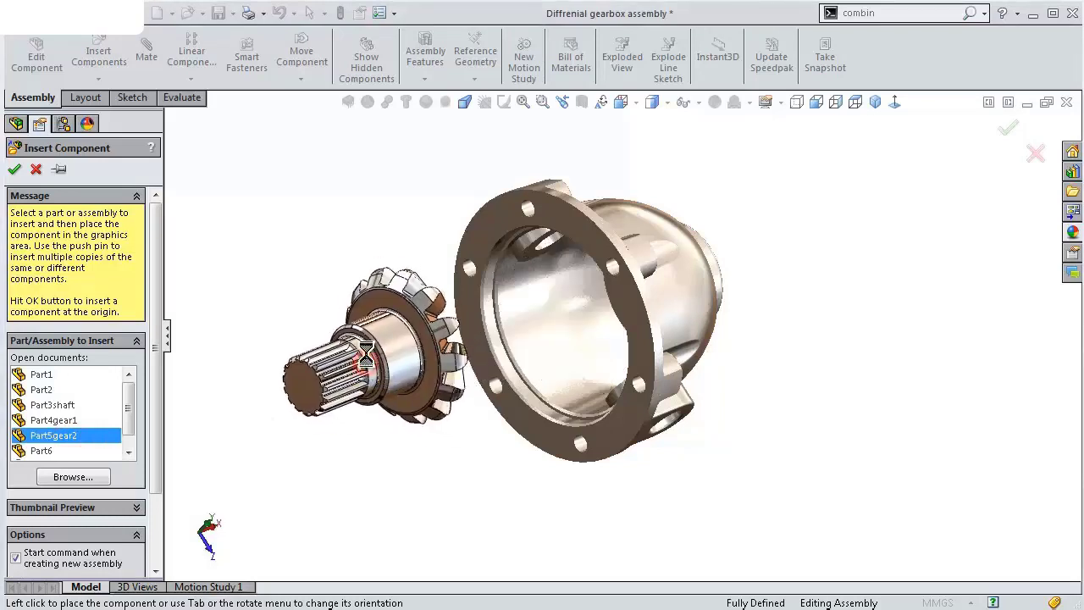
{"action": "left_click", "coordinate": [366, 354]}
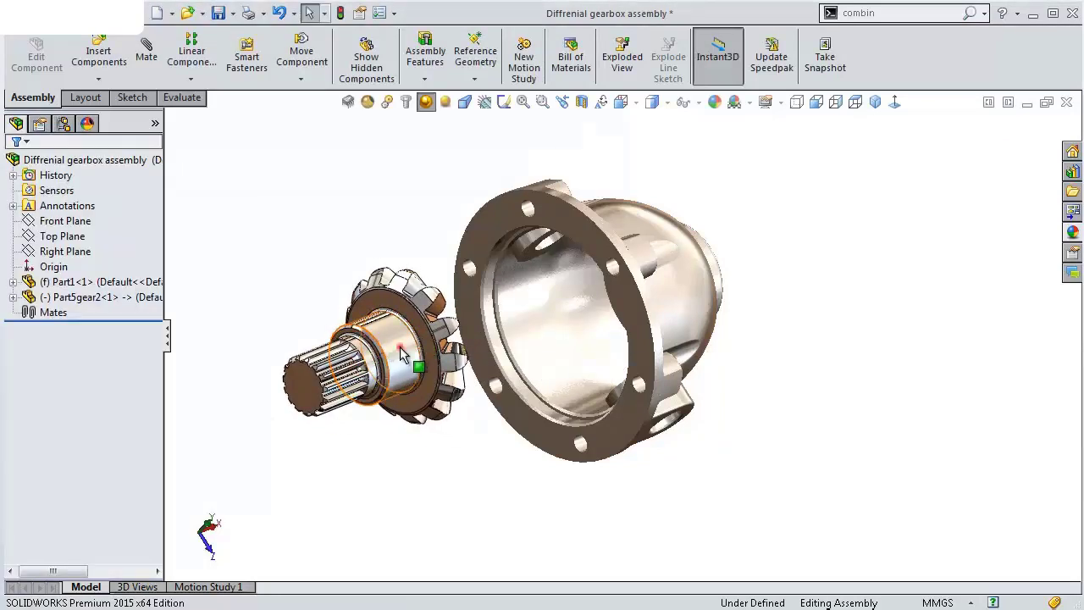
Mate the gear's shaft concentric with the housing bore.
{"action": "left_click", "coordinate": [401, 354]}
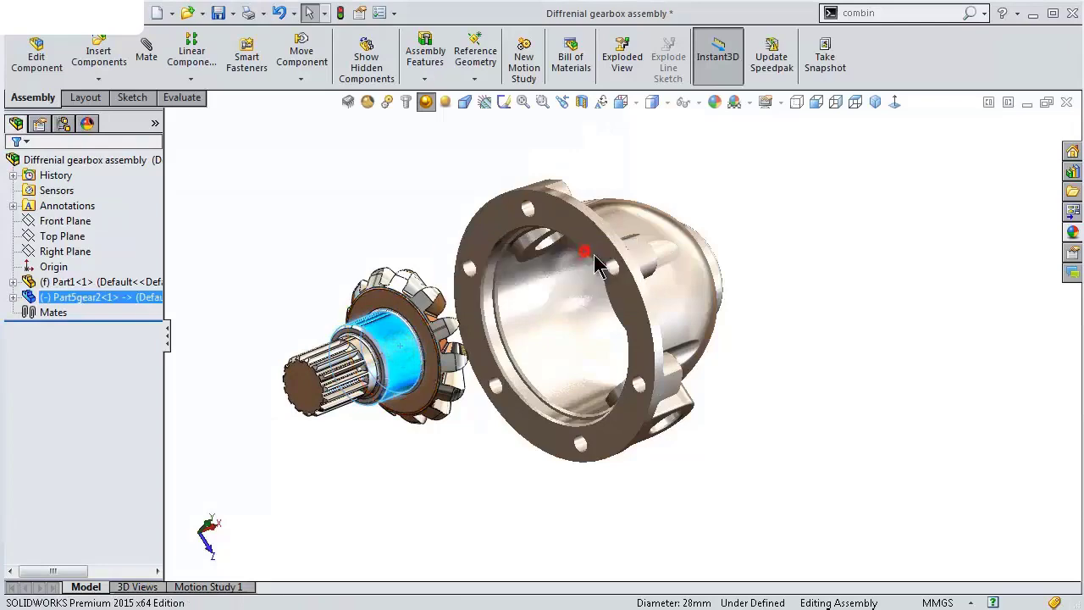
{"action": "left_click", "coordinate": [710, 298], "text": "ctrl"}
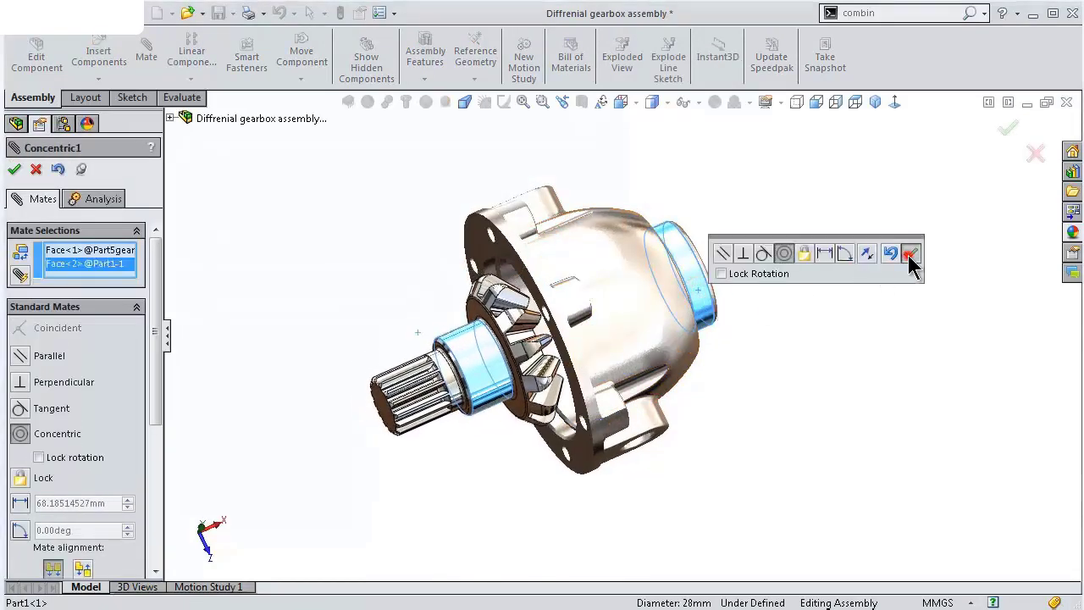
{"action": "left_click", "coordinate": [911, 265]}
Mate the gear's flat face parallel to the housing face, flipped, then test its rotation.
{"action": "mouse_move", "coordinate": [669, 316]}
{"action": "middle_mouse_down"}
{"action": "mouse_move", "coordinate": [527, 322]}
{"action": "mouse_move", "coordinate": [566, 293]}
{"action": "mouse_move", "coordinate": [536, 286]}
{"action": "middle_mouse_up"}
{"action": "left_click", "coordinate": [526, 326]}
{"action": "left_click", "coordinate": [563, 282]}
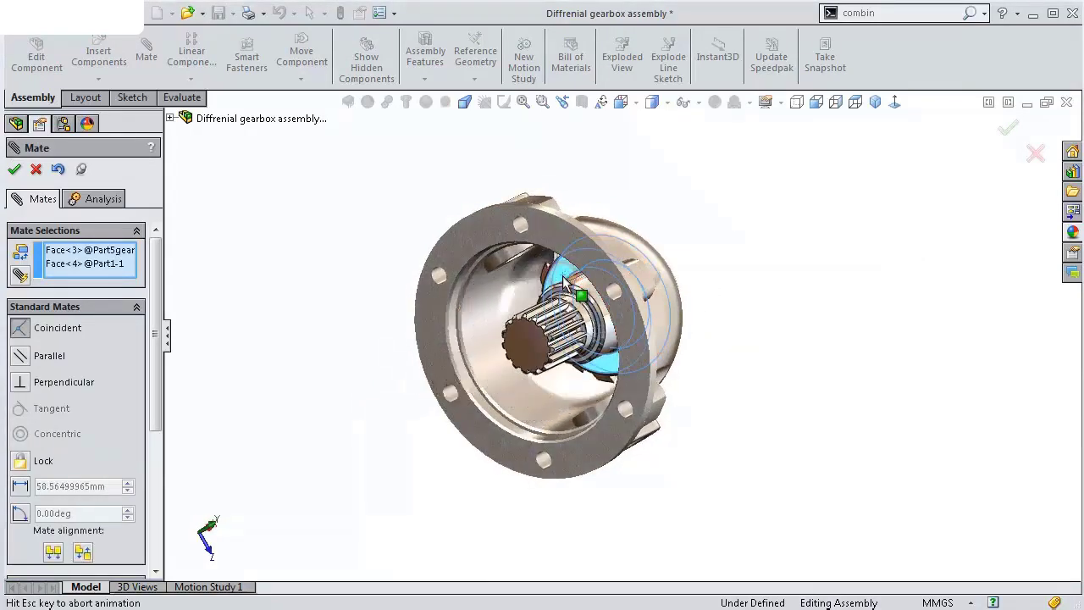
{"action": "left_click", "coordinate": [607, 239]}
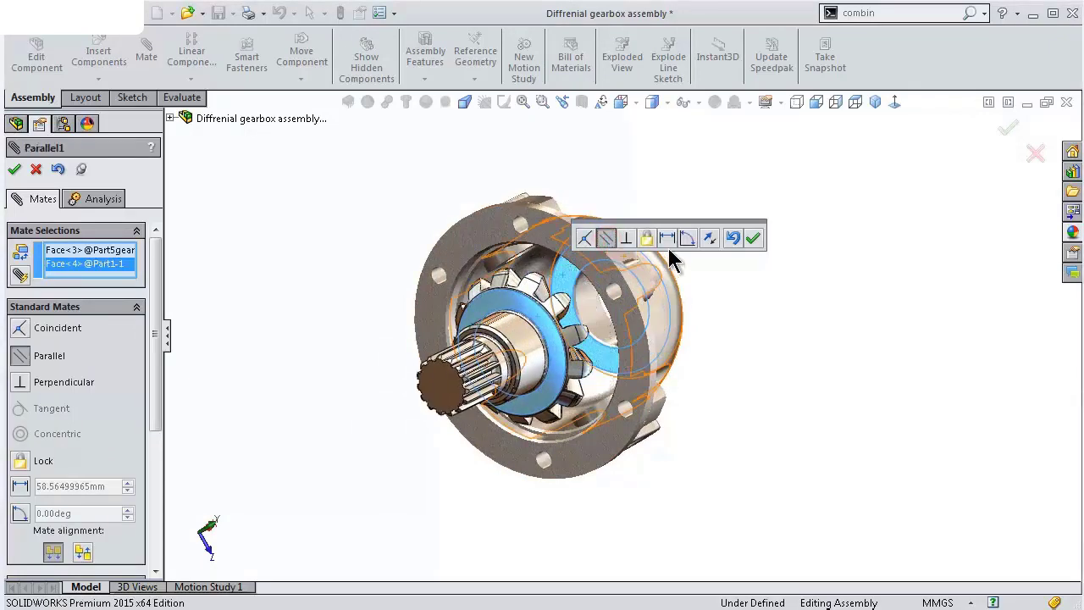
{"action": "left_click", "coordinate": [709, 239]}
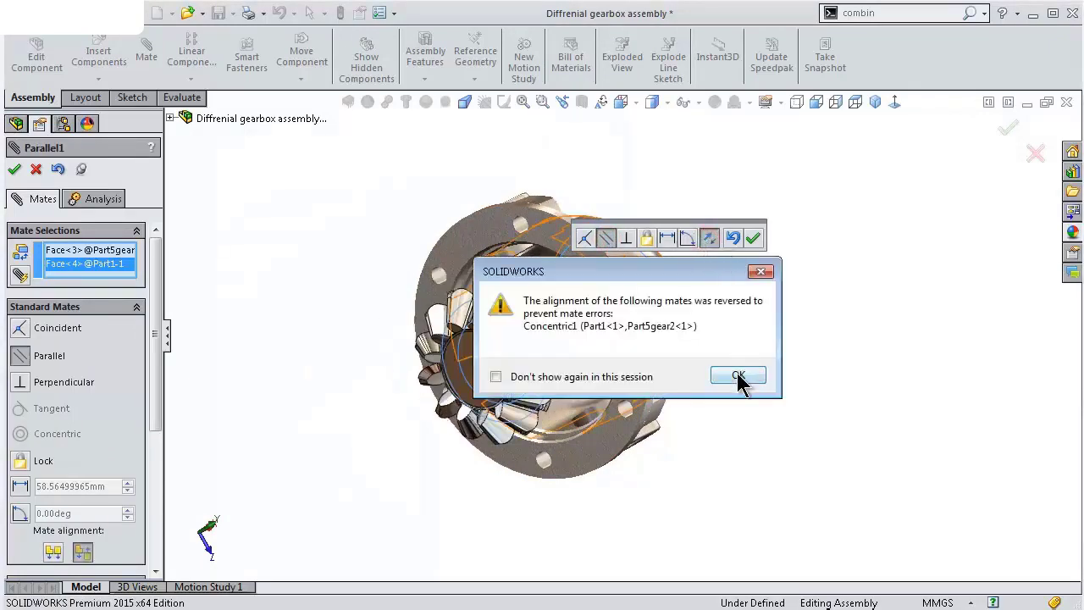
{"action": "left_click", "coordinate": [738, 378]}
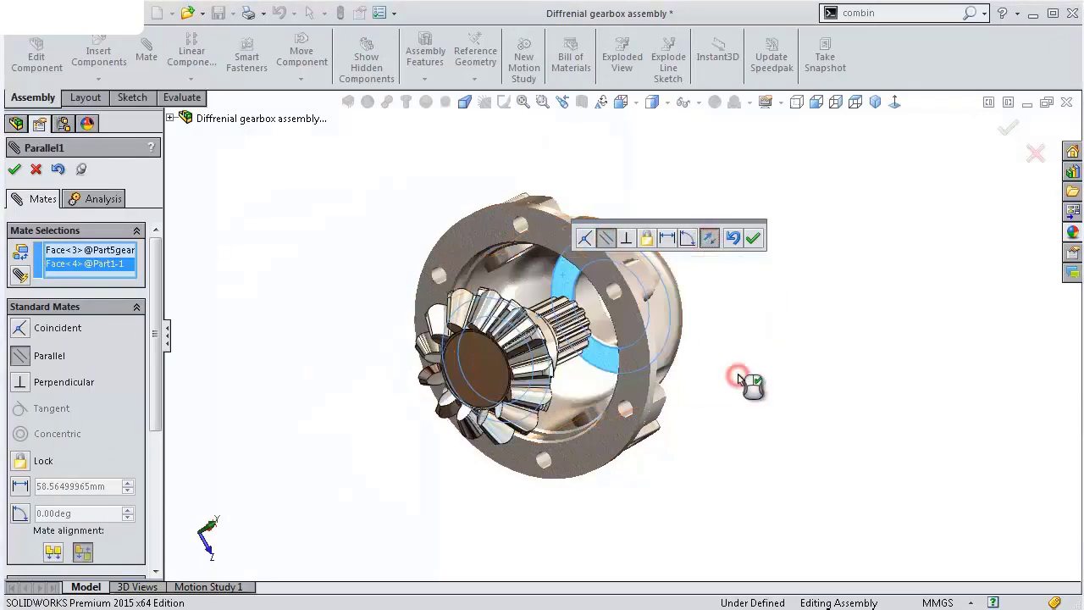
{"action": "left_click", "coordinate": [752, 240]}
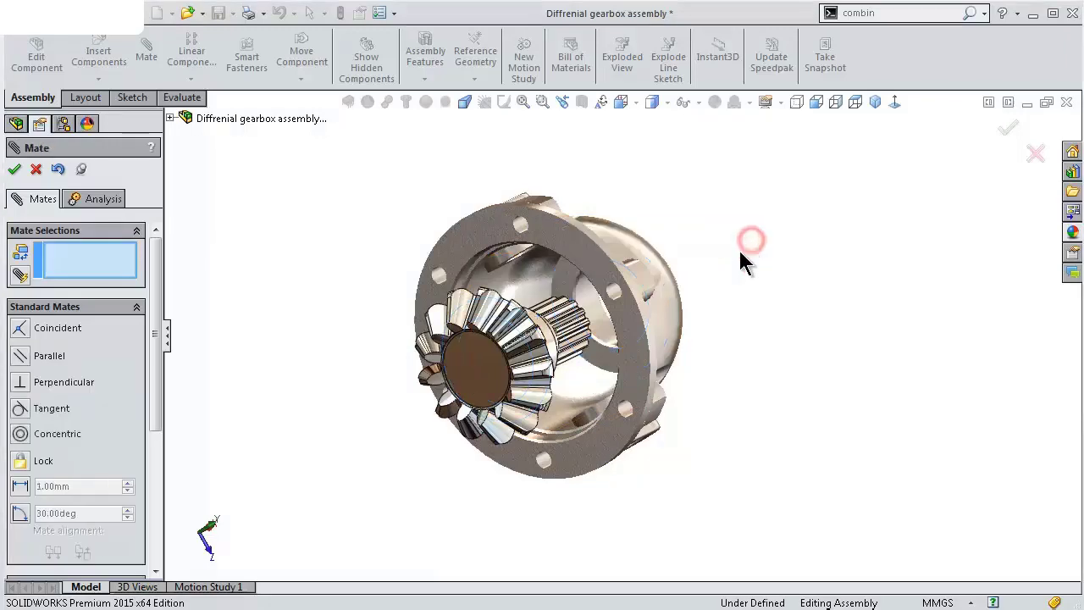
{"action": "left_click_drag", "start_coordinate": [501, 356], "coordinate": [519, 333]}
{"action": "middle_click_drag", "start_coordinate": [593, 337], "coordinate": [525, 349]}
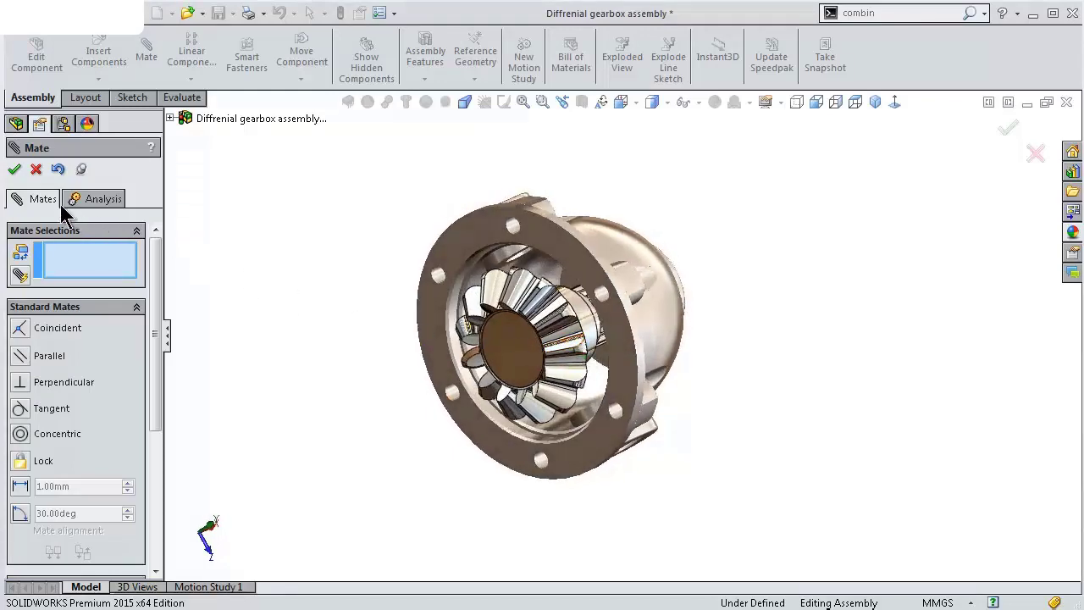
Close the Mate tool and drag Part5gear2 to confirm it spins inside the housing.
{"action": "left_click", "coordinate": [13, 170]}
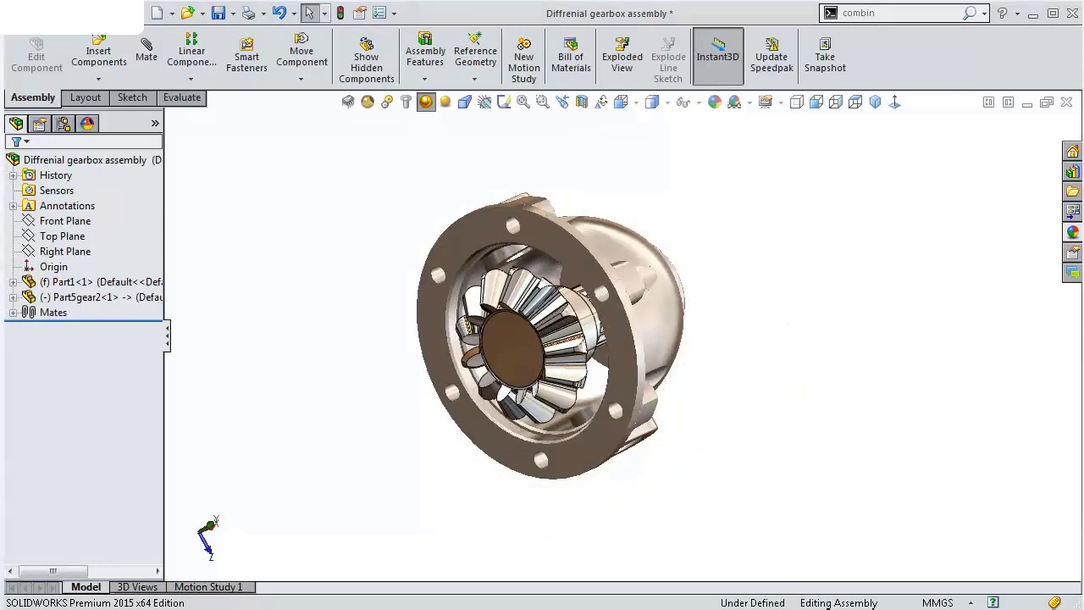
{"action": "scroll", "coordinate": [710, 400], "scroll_direction": "up", "scroll_amount": 3}
{"action": "scroll", "coordinate": [710, 400], "scroll_direction": "down", "scroll_amount": 1}
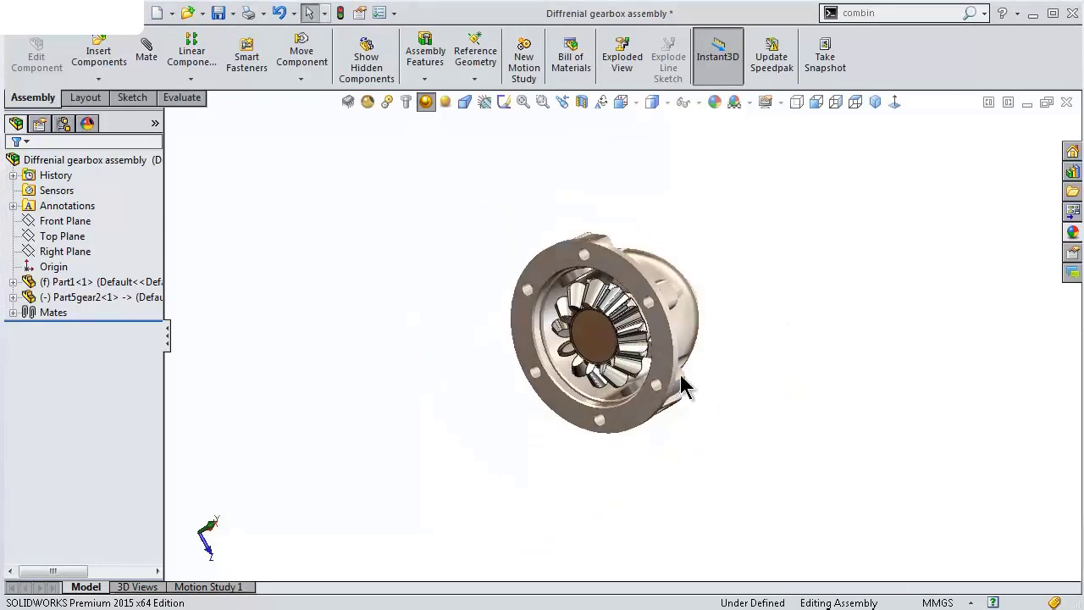
{"action": "middle_click_drag", "start_coordinate": [718, 401], "coordinate": [685, 380]}
{"action": "mouse_move", "coordinate": [593, 322]}
{"action": "left_mouse_down"}
{"action": "mouse_move", "coordinate": [559, 326]}
{"action": "mouse_move", "coordinate": [592, 290]}
{"action": "mouse_move", "coordinate": [585, 296]}
{"action": "left_mouse_up"}
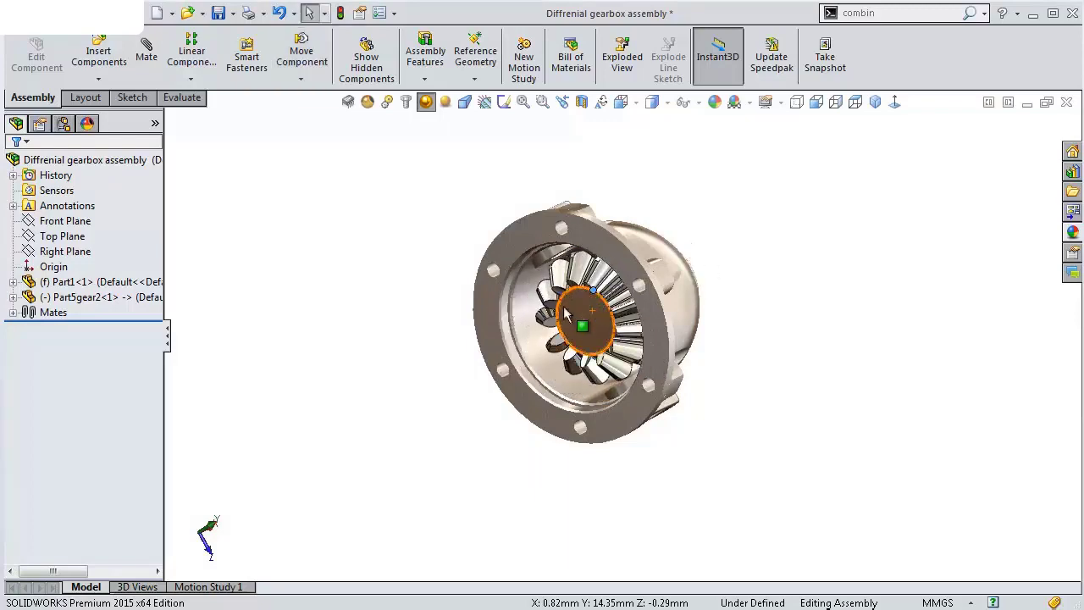
{"action": "mouse_move", "coordinate": [585, 296]}
{"action": "middle_mouse_down"}
{"action": "mouse_move", "coordinate": [385, 373]}
{"action": "mouse_move", "coordinate": [552, 369]}
{"action": "middle_mouse_up"}
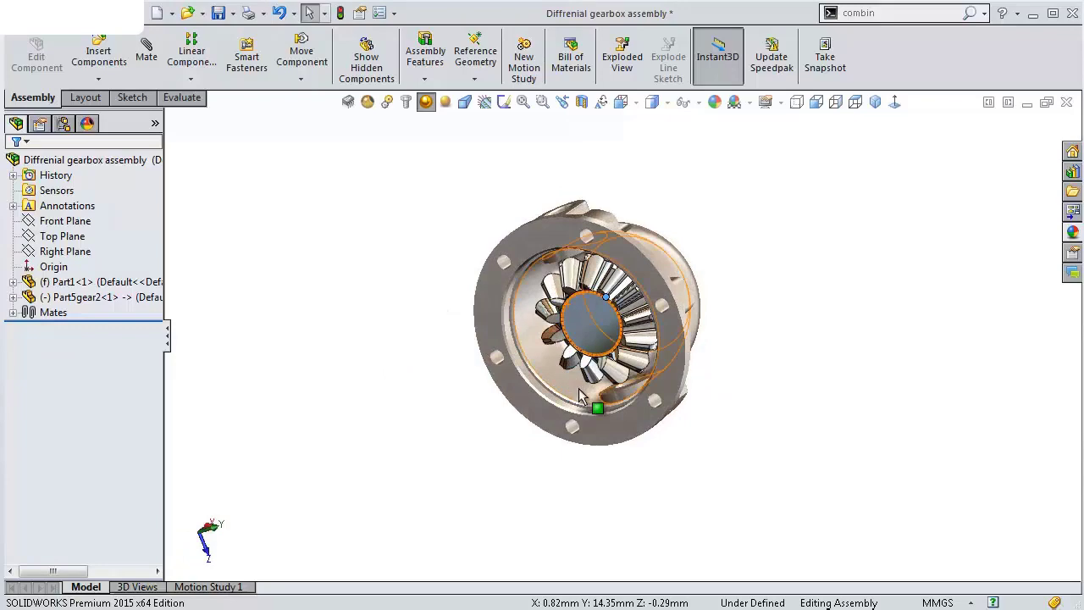
Insert the Part2 flange beside the housing.
{"action": "left_click", "coordinate": [87, 54]}
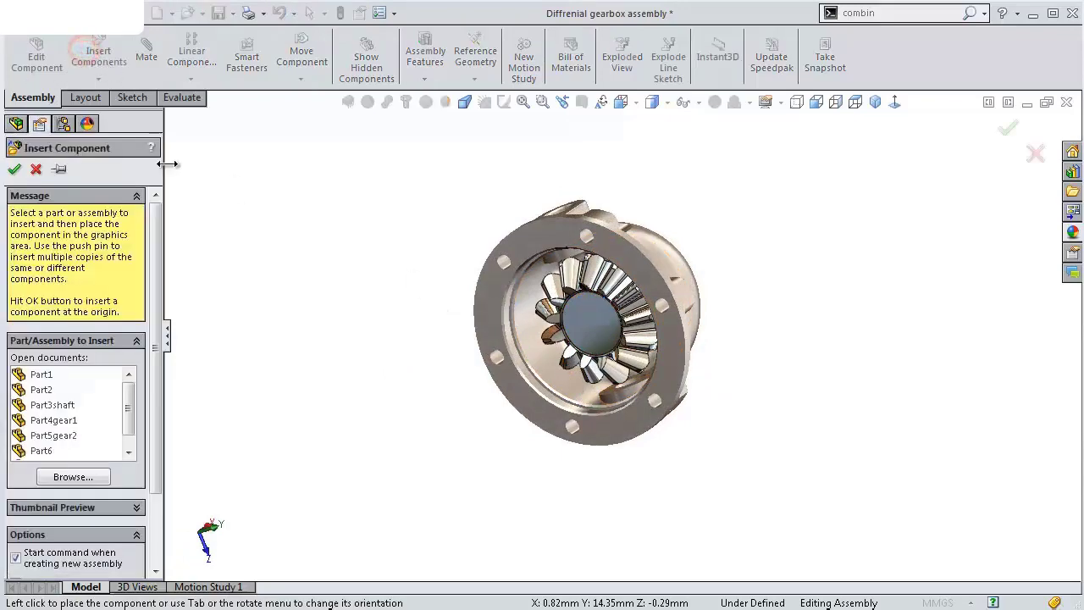
{"action": "left_click", "coordinate": [47, 390]}
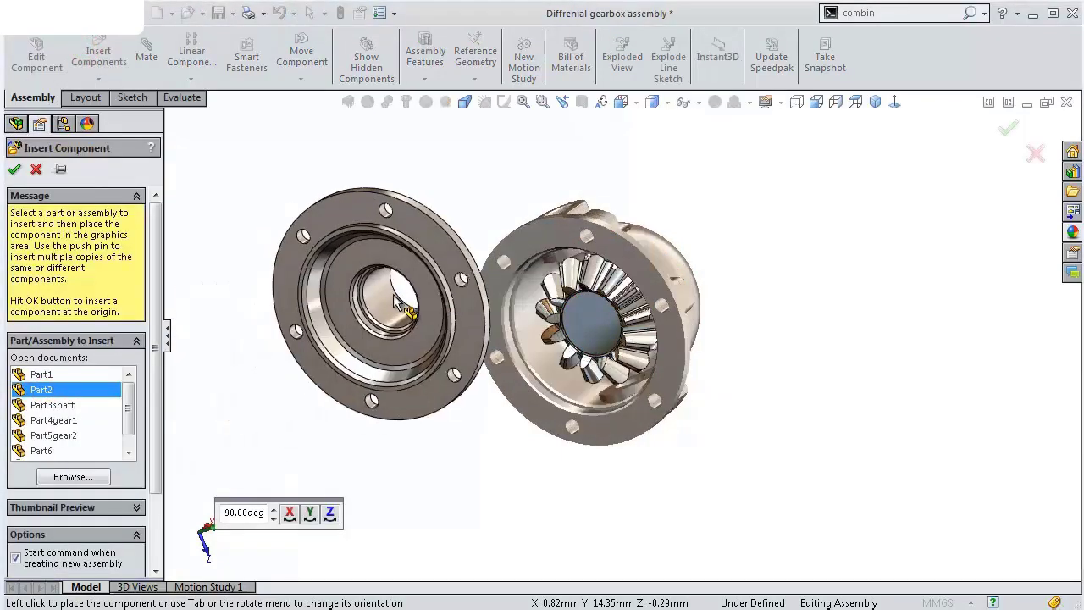
{"action": "scroll", "coordinate": [373, 330], "scroll_direction": "up", "scroll_amount": 2}
{"action": "left_click", "coordinate": [408, 337]}
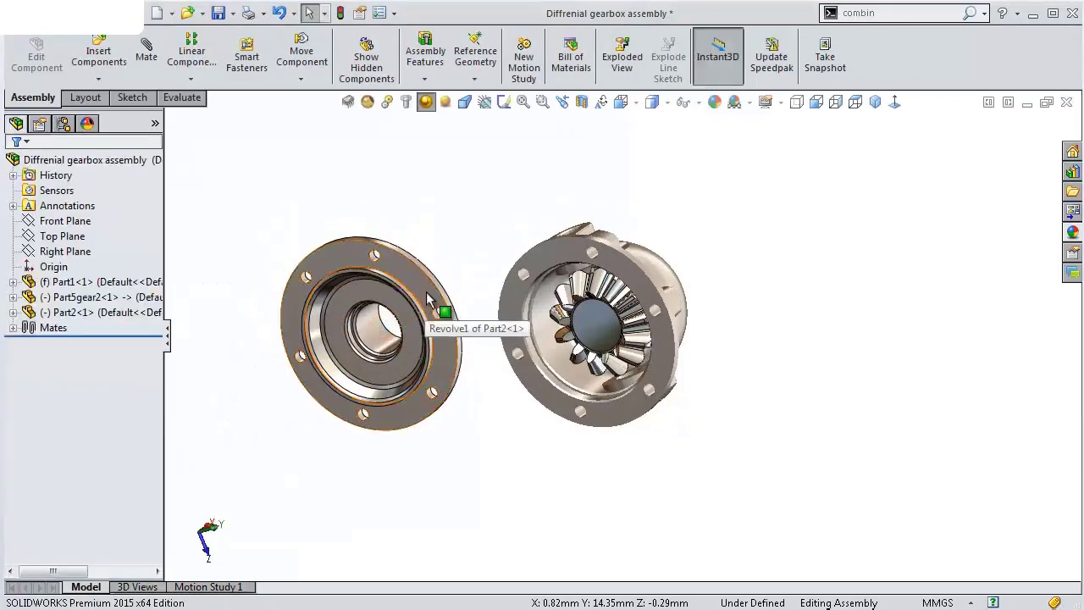
Mate the flange face parallel to the housing's flange face, flipped to face it.
{"action": "left_click", "coordinate": [426, 298]}
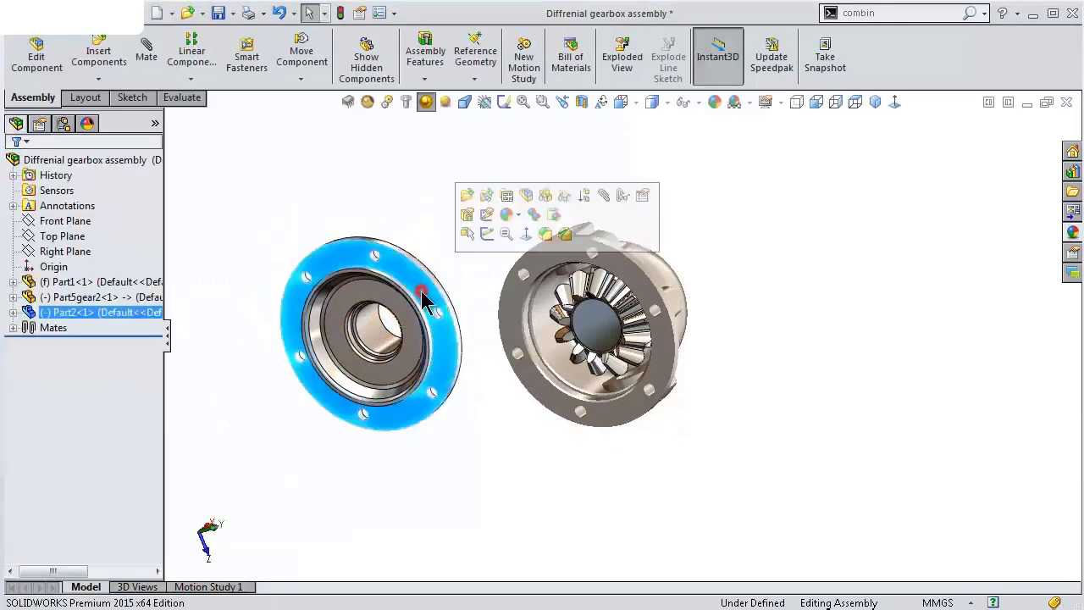
{"action": "left_click", "coordinate": [599, 197]}
{"action": "left_click", "coordinate": [559, 262]}
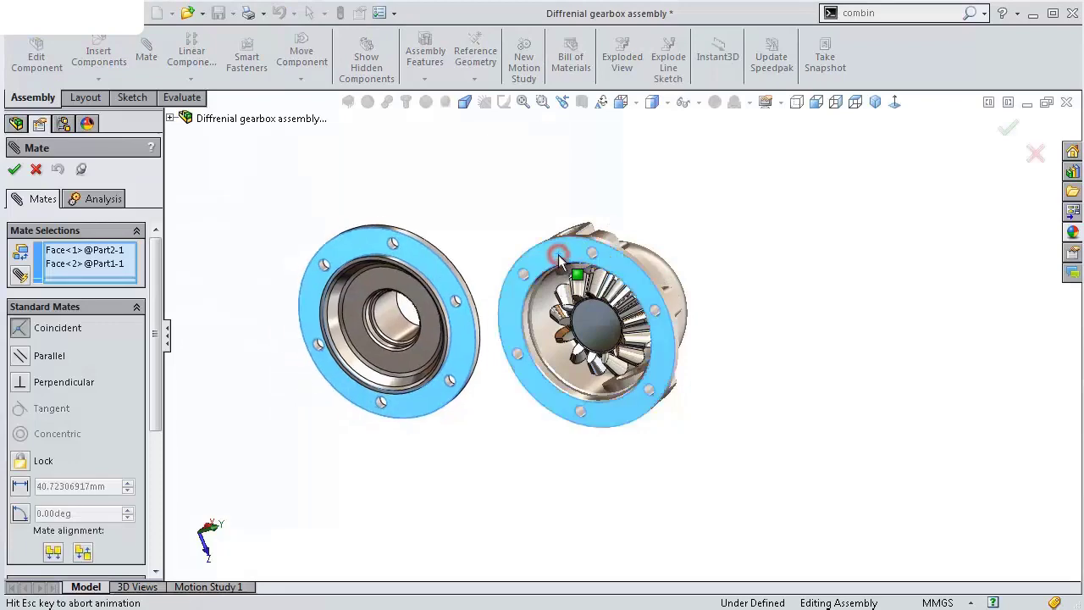
{"action": "left_click", "coordinate": [601, 237]}
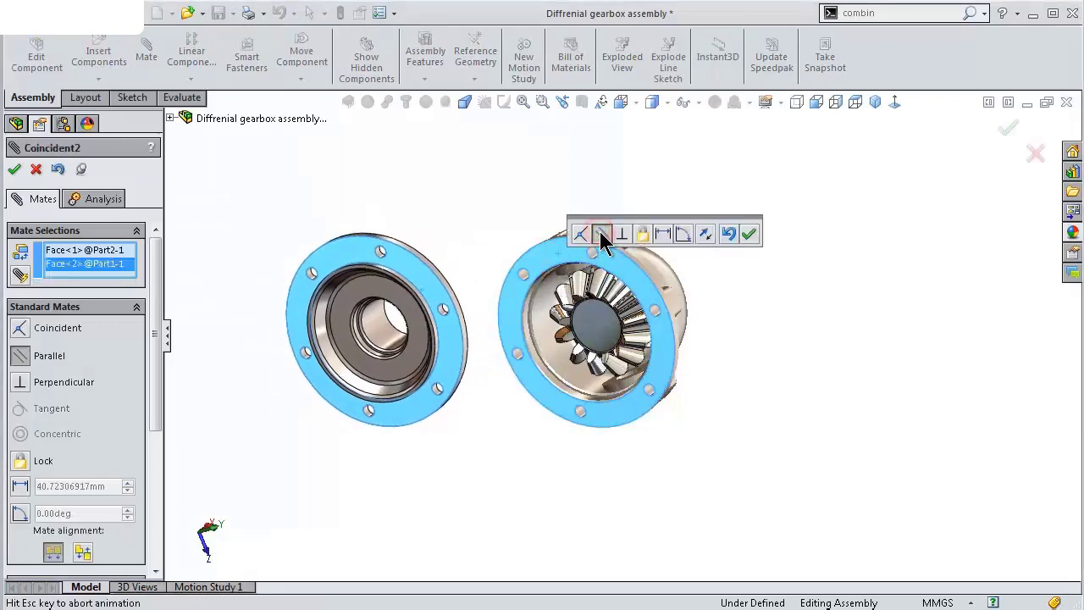
{"action": "left_click", "coordinate": [707, 236]}
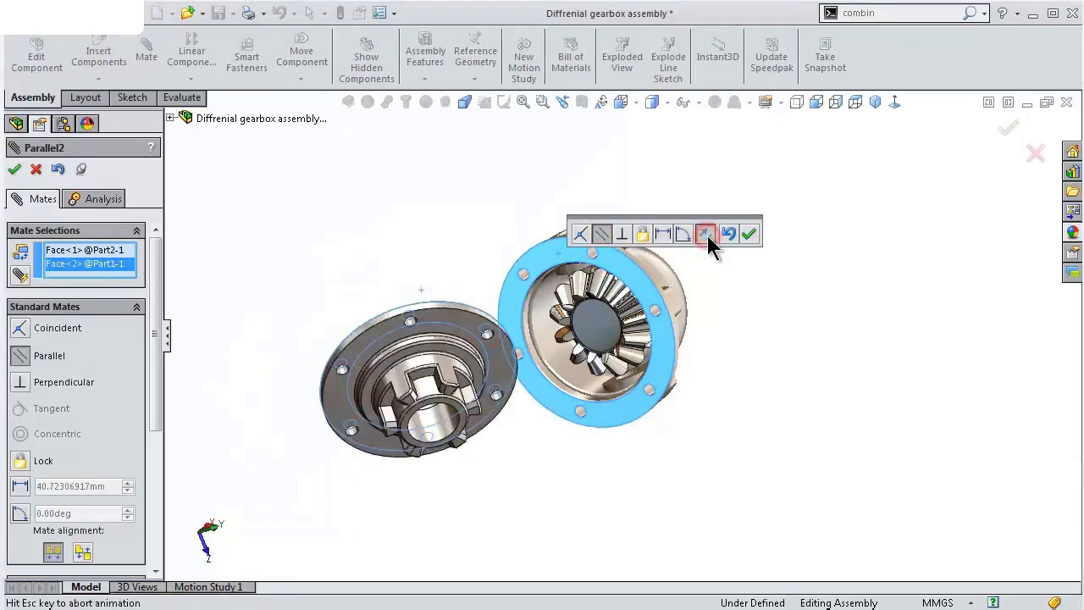
{"action": "left_click", "coordinate": [751, 234]}
Make the flange's outer rim concentric with the housing rim.
{"action": "middle_click_drag", "start_coordinate": [748, 232], "coordinate": [457, 381]}
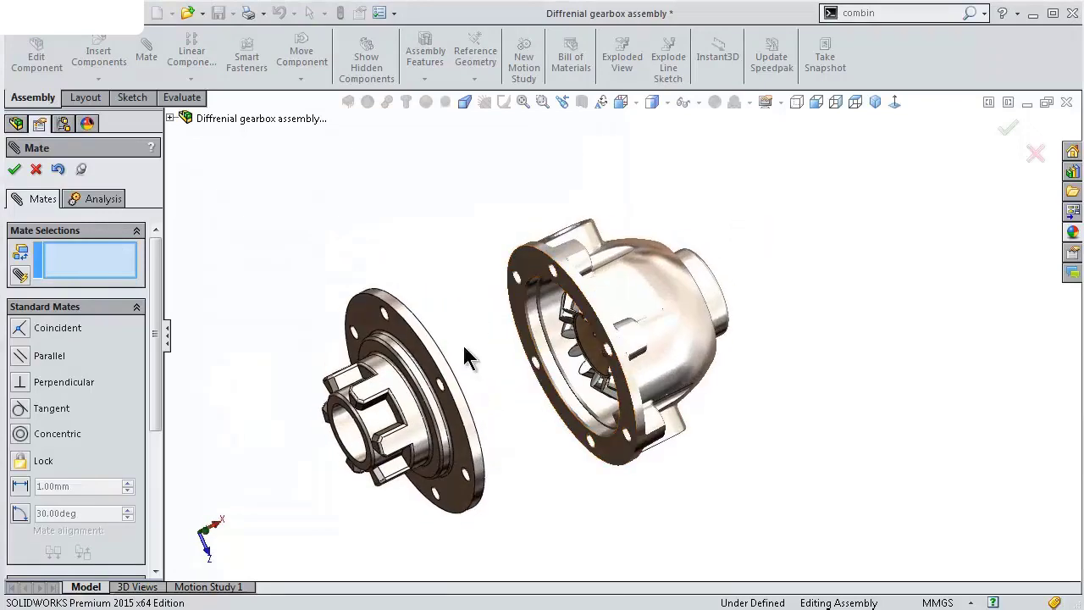
{"action": "left_click", "coordinate": [457, 381]}
{"action": "scroll", "coordinate": [714, 363], "scroll_direction": "down", "scroll_amount": 3}
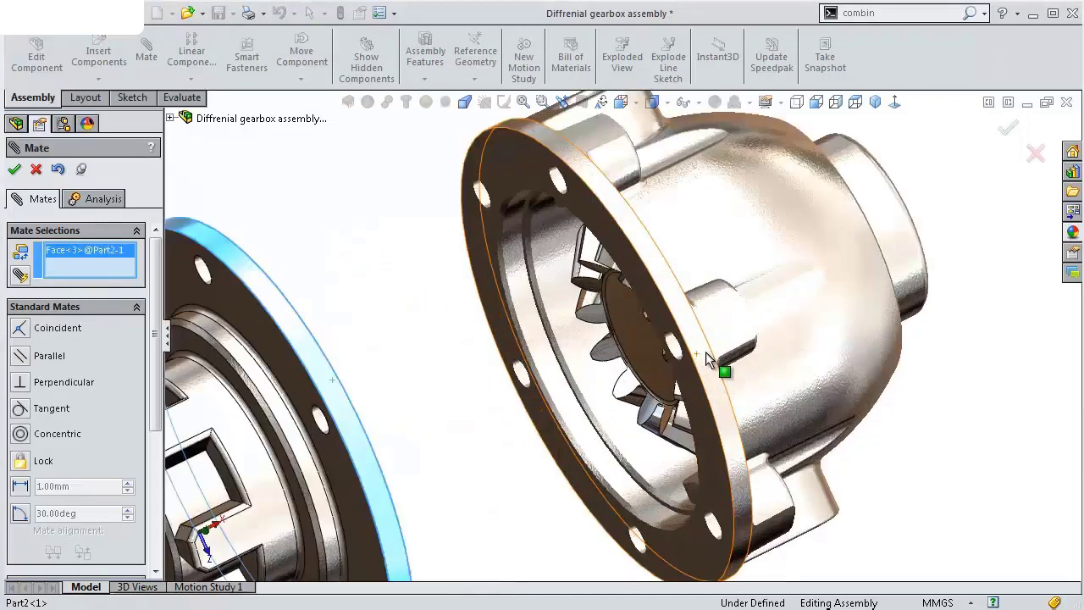
{"action": "scroll", "coordinate": [702, 359], "scroll_direction": "down", "scroll_amount": 2}
{"action": "left_click", "coordinate": [701, 354]}
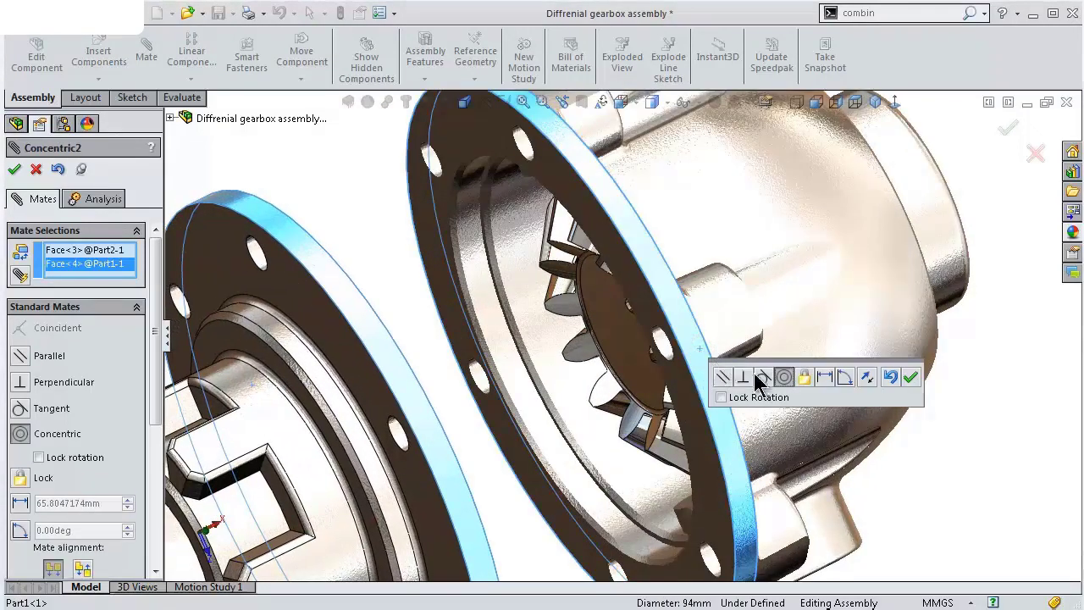
{"action": "left_click", "coordinate": [913, 377]}
Add a concentric mate aligning the 6 mm flange and housing bolt holes.
{"action": "scroll", "coordinate": [677, 373], "scroll_direction": "up", "scroll_amount": 3}
{"action": "mouse_move", "coordinate": [677, 372]}
{"action": "middle_mouse_down"}
{"action": "mouse_move", "coordinate": [677, 330]}
{"action": "mouse_move", "coordinate": [617, 362]}
{"action": "mouse_move", "coordinate": [924, 313]}
{"action": "mouse_move", "coordinate": [877, 267]}
{"action": "middle_mouse_up"}
{"action": "scroll", "coordinate": [676, 326], "scroll_direction": "down", "scroll_amount": 2}
{"action": "scroll", "coordinate": [595, 354], "scroll_direction": "down", "scroll_amount": 4}
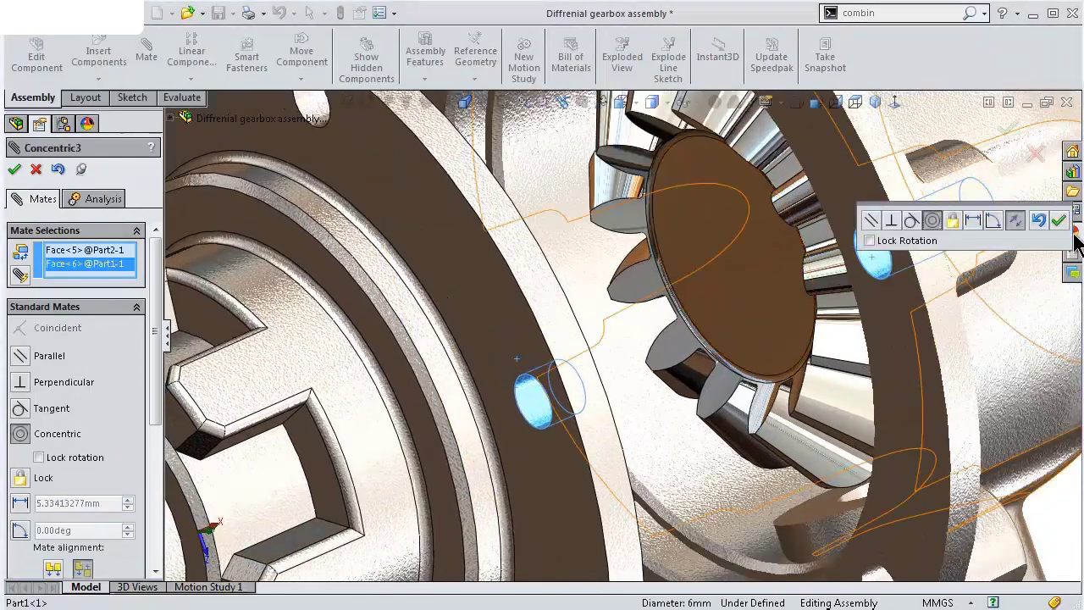
{"action": "left_click", "coordinate": [1059, 220]}
{"action": "key", "text": "f"}
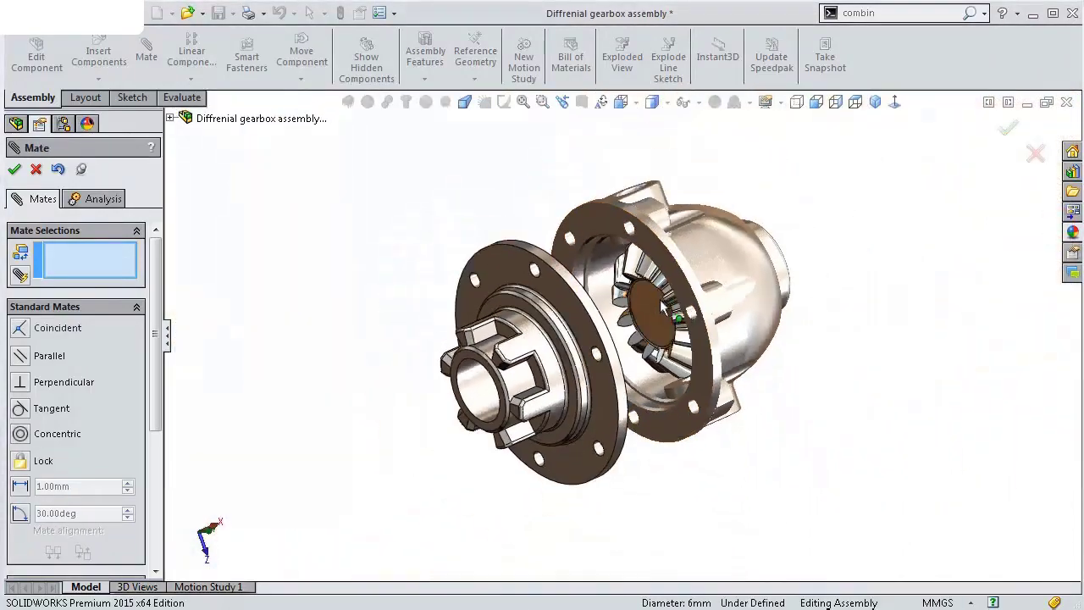
{"action": "left_click", "coordinate": [16, 170]}
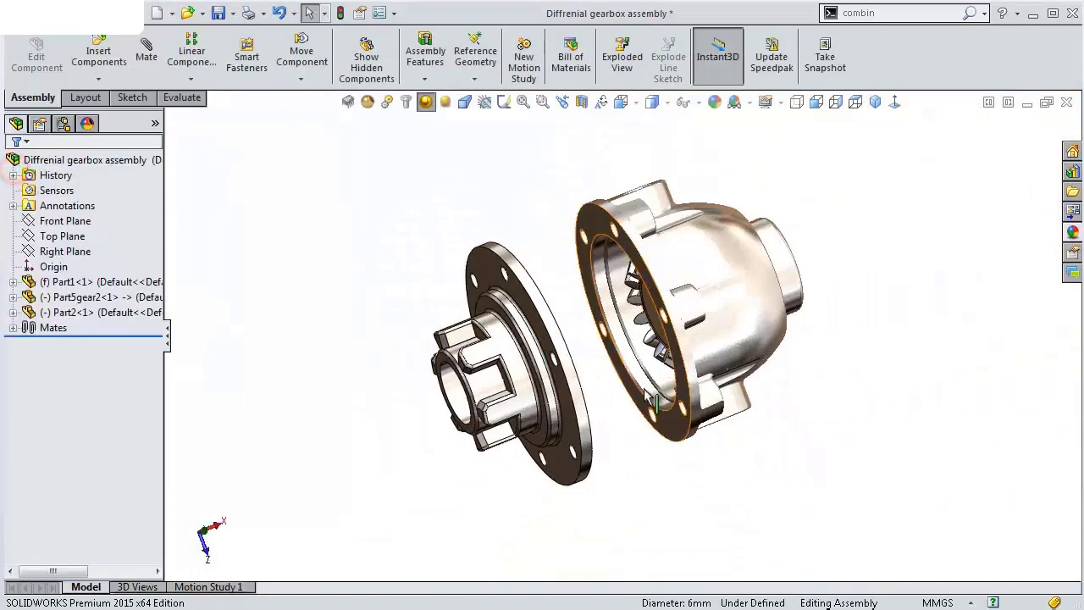
{"action": "middle_click_drag", "start_coordinate": [601, 383], "coordinate": [607, 402]}
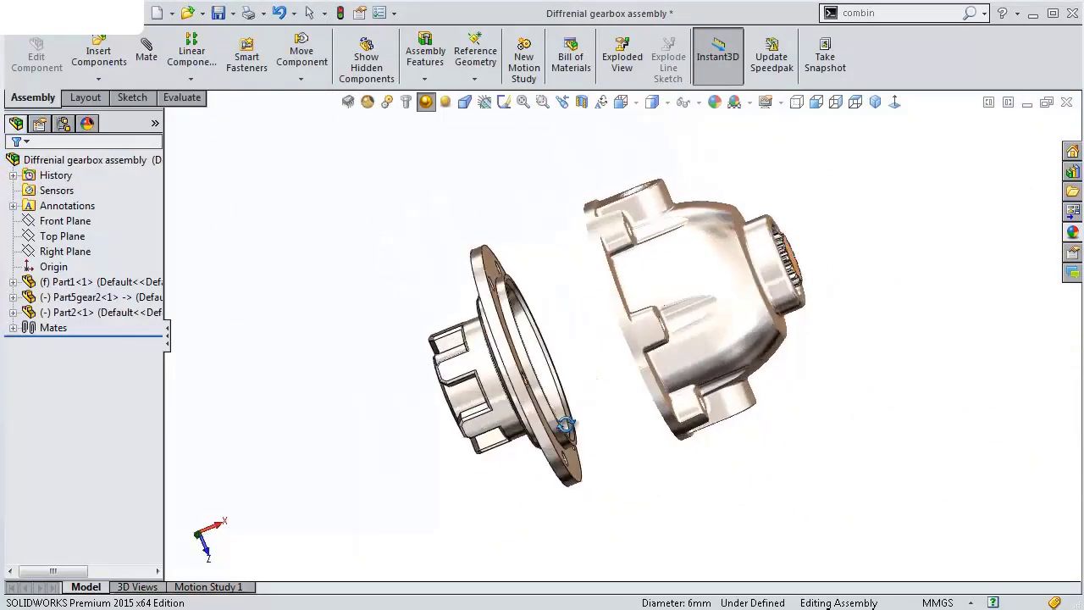
{"action": "mouse_move", "coordinate": [555, 332]}
{"action": "left_mouse_down"}
{"action": "mouse_move", "coordinate": [627, 365]}
{"action": "mouse_move", "coordinate": [459, 382]}
{"action": "left_mouse_up"}
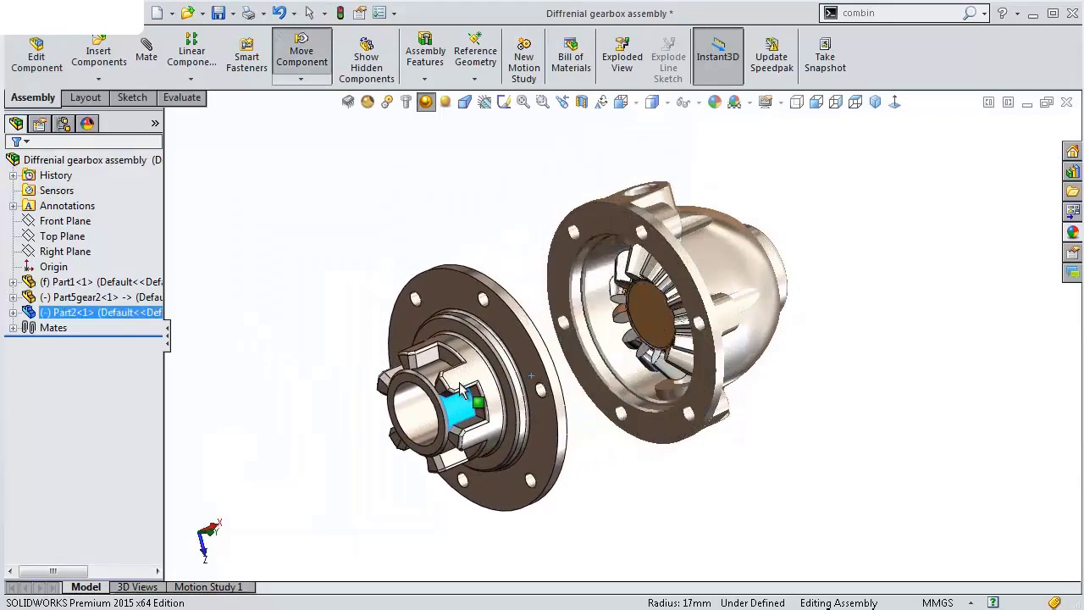
{"action": "mouse_move", "coordinate": [612, 339]}
{"action": "middle_mouse_down"}
{"action": "mouse_move", "coordinate": [580, 357]}
{"action": "mouse_move", "coordinate": [587, 369]}
{"action": "mouse_move", "coordinate": [532, 382]}
{"action": "mouse_move", "coordinate": [585, 392]}
{"action": "middle_mouse_up"}
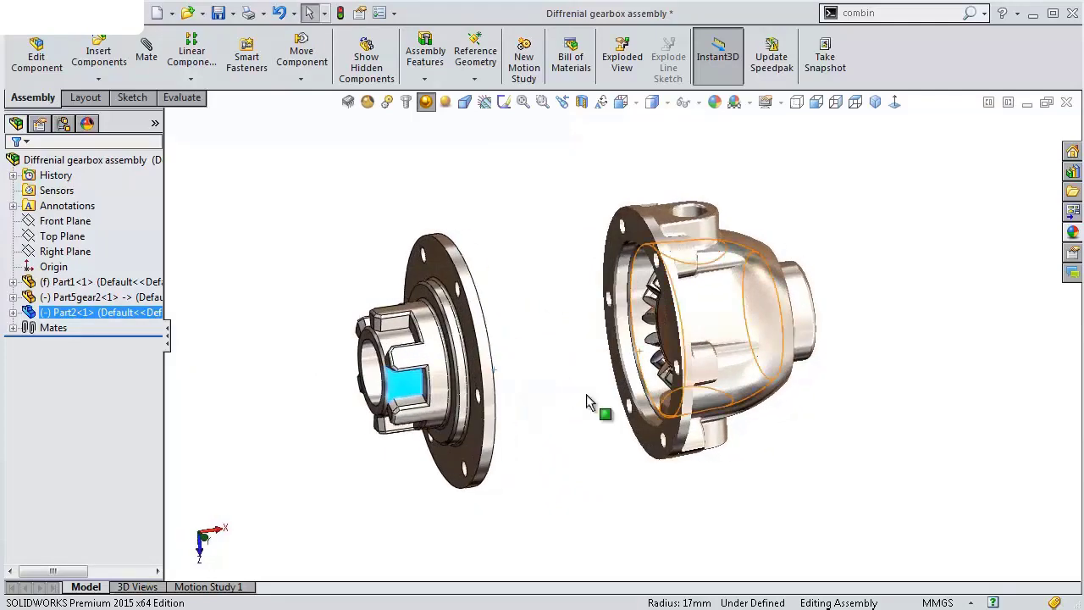
Insert the Part4gear1 miter gear into the assembly.
{"action": "left_click", "coordinate": [94, 59]}
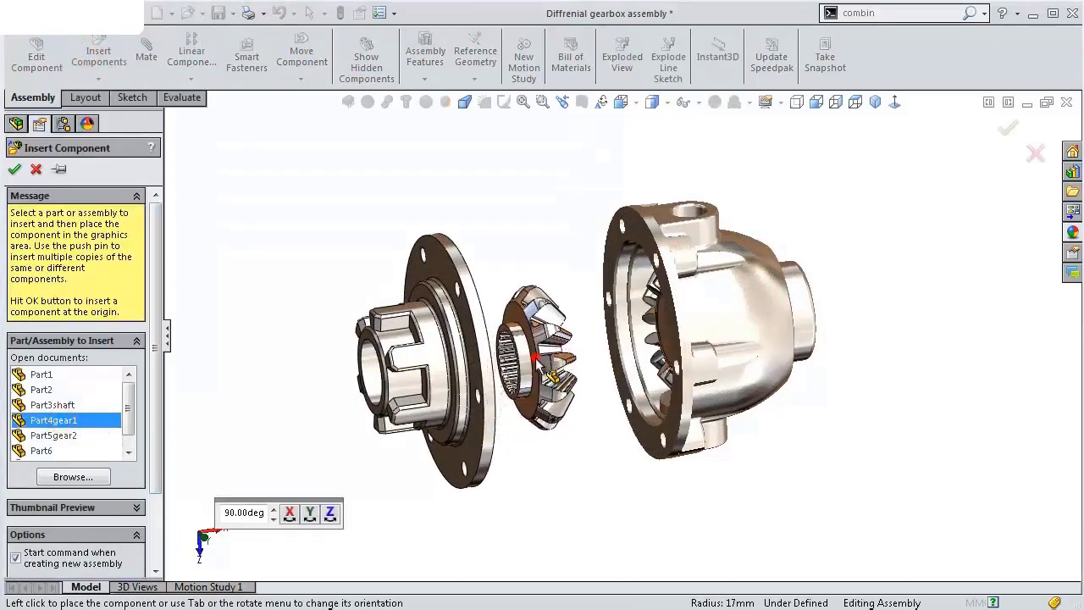
{"action": "left_click", "coordinate": [536, 359]}
{"action": "middle_click_drag", "start_coordinate": [536, 359], "coordinate": [525, 387]}
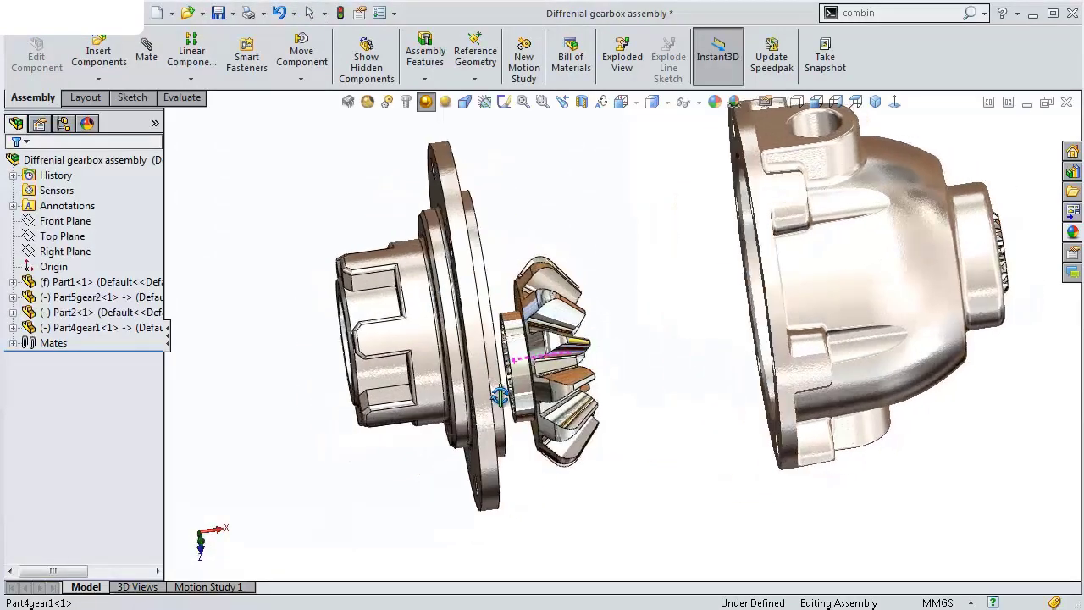
Mate the Part4gear1 hub concentric to the flange hub and spin it to check.
{"action": "left_click", "coordinate": [524, 388]}
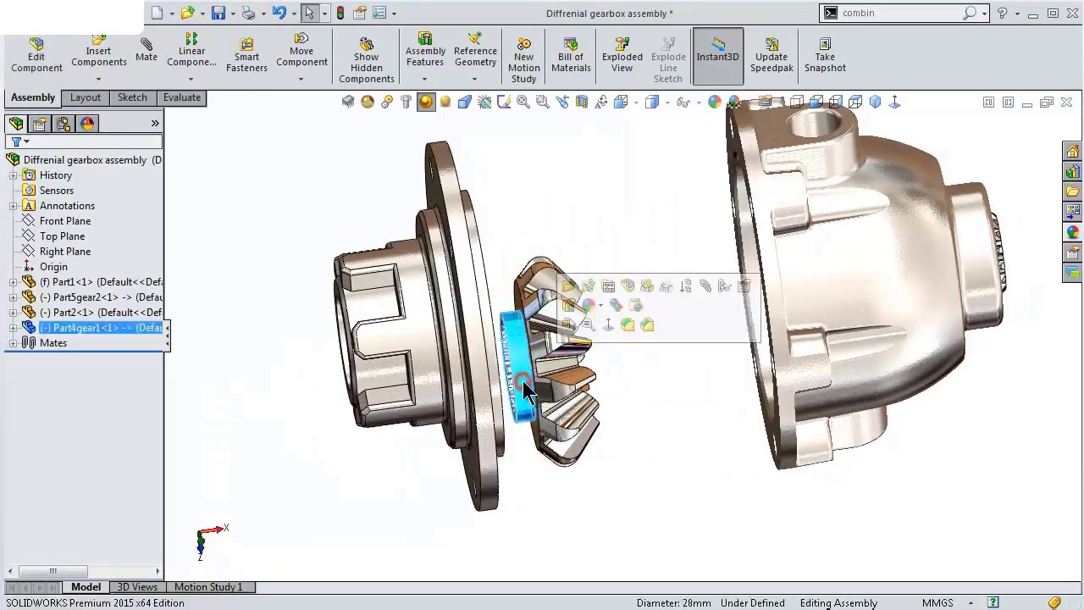
{"action": "left_click", "coordinate": [706, 284]}
{"action": "left_click", "coordinate": [421, 326]}
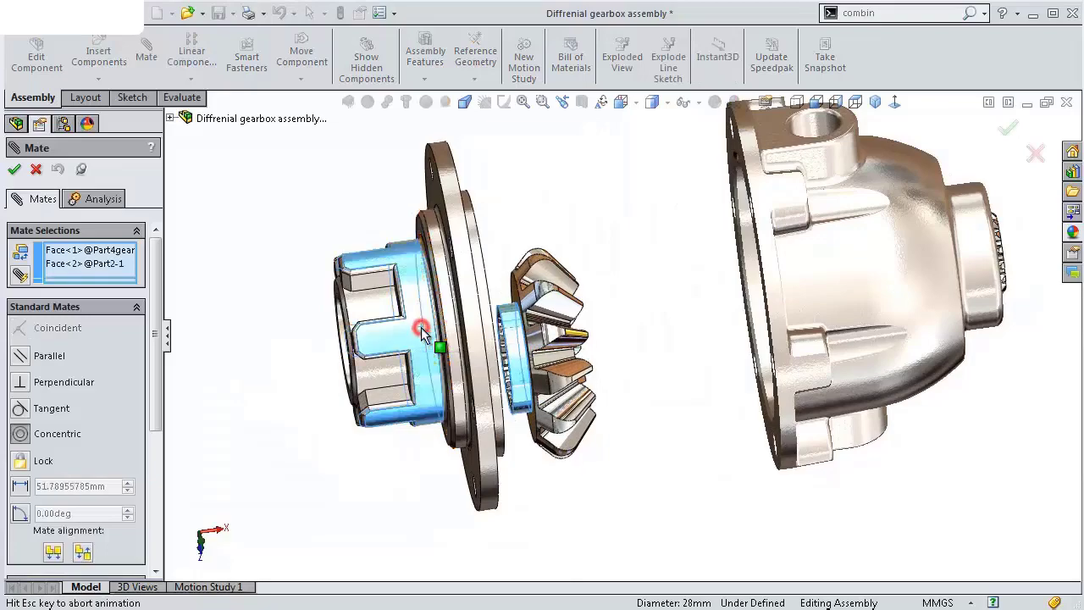
{"action": "left_click", "coordinate": [404, 299]}
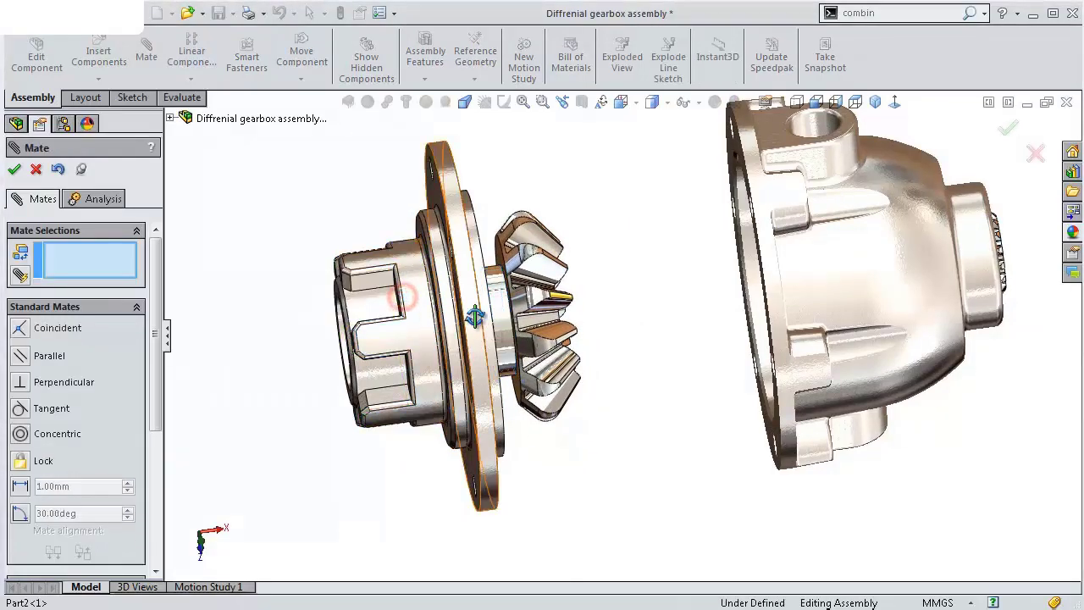
{"action": "middle_click_drag", "start_coordinate": [477, 310], "coordinate": [530, 343]}
{"action": "mouse_move", "coordinate": [582, 313]}
{"action": "left_mouse_down"}
{"action": "mouse_move", "coordinate": [578, 342]}
{"action": "mouse_move", "coordinate": [529, 283]}
{"action": "left_mouse_up"}
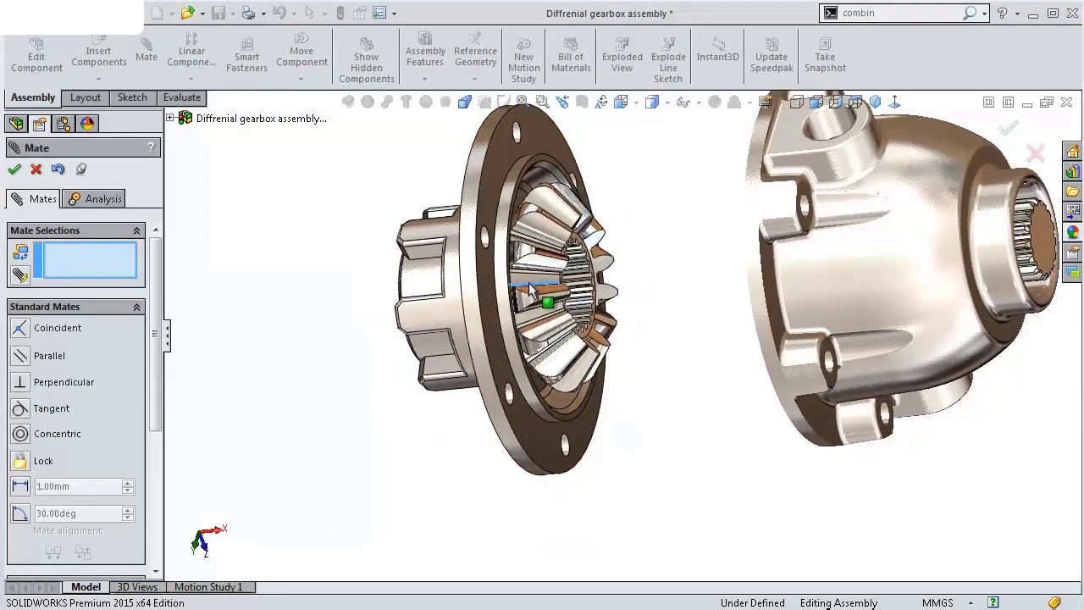
{"action": "mouse_move", "coordinate": [529, 295]}
{"action": "middle_mouse_down"}
{"action": "mouse_move", "coordinate": [578, 314]}
{"action": "mouse_move", "coordinate": [666, 314]}
{"action": "mouse_move", "coordinate": [642, 292]}
{"action": "mouse_move", "coordinate": [544, 279]}
{"action": "mouse_move", "coordinate": [549, 254]}
{"action": "middle_mouse_up"}
Seat the gear's back face coincident against the flange's inner face.
{"action": "scroll", "coordinate": [547, 293], "scroll_direction": "down", "scroll_amount": 3}
{"action": "left_click_drag", "start_coordinate": [547, 293], "coordinate": [593, 298]}
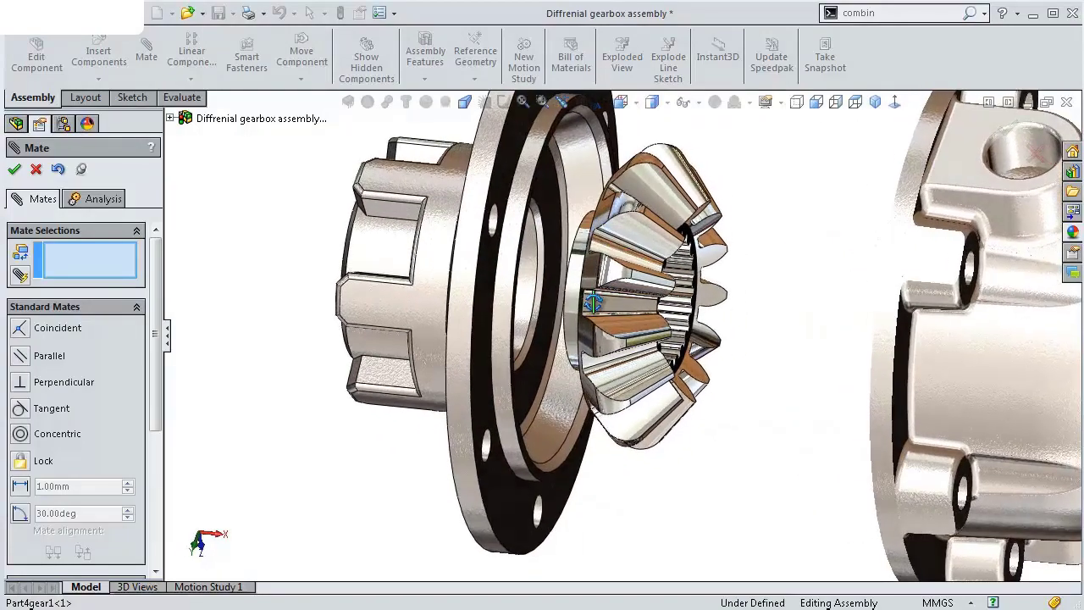
{"action": "mouse_move", "coordinate": [590, 312]}
{"action": "middle_mouse_down"}
{"action": "mouse_move", "coordinate": [577, 261]}
{"action": "mouse_move", "coordinate": [576, 279]}
{"action": "mouse_move", "coordinate": [531, 258]}
{"action": "mouse_move", "coordinate": [506, 284]}
{"action": "mouse_move", "coordinate": [455, 213]}
{"action": "mouse_move", "coordinate": [444, 274]}
{"action": "mouse_move", "coordinate": [479, 293]}
{"action": "middle_mouse_up"}
{"action": "scroll", "coordinate": [599, 292], "scroll_direction": "down", "scroll_amount": 3}
{"action": "scroll", "coordinate": [584, 271], "scroll_direction": "down", "scroll_amount": 3}
{"action": "left_click", "coordinate": [506, 249]}
{"action": "scroll", "coordinate": [444, 273], "scroll_direction": "up", "scroll_amount": 1}
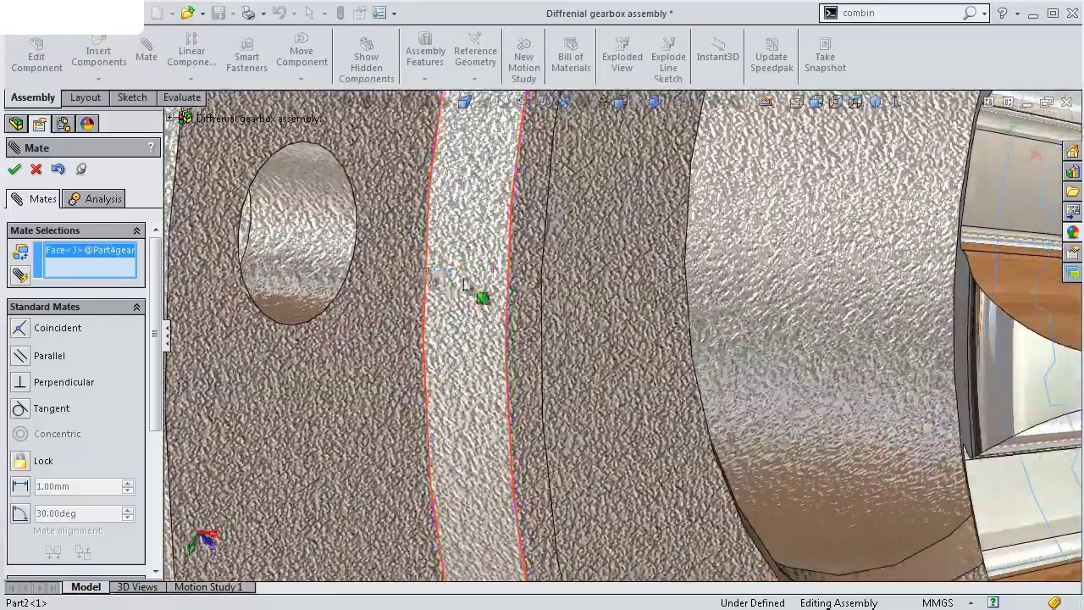
{"action": "scroll", "coordinate": [516, 300], "scroll_direction": "up", "scroll_amount": 3}
{"action": "mouse_move", "coordinate": [554, 307]}
{"action": "middle_mouse_down"}
{"action": "mouse_move", "coordinate": [539, 298]}
{"action": "mouse_move", "coordinate": [552, 310]}
{"action": "mouse_move", "coordinate": [542, 310]}
{"action": "middle_mouse_up"}
{"action": "scroll", "coordinate": [810, 435], "scroll_direction": "down", "scroll_amount": 3}
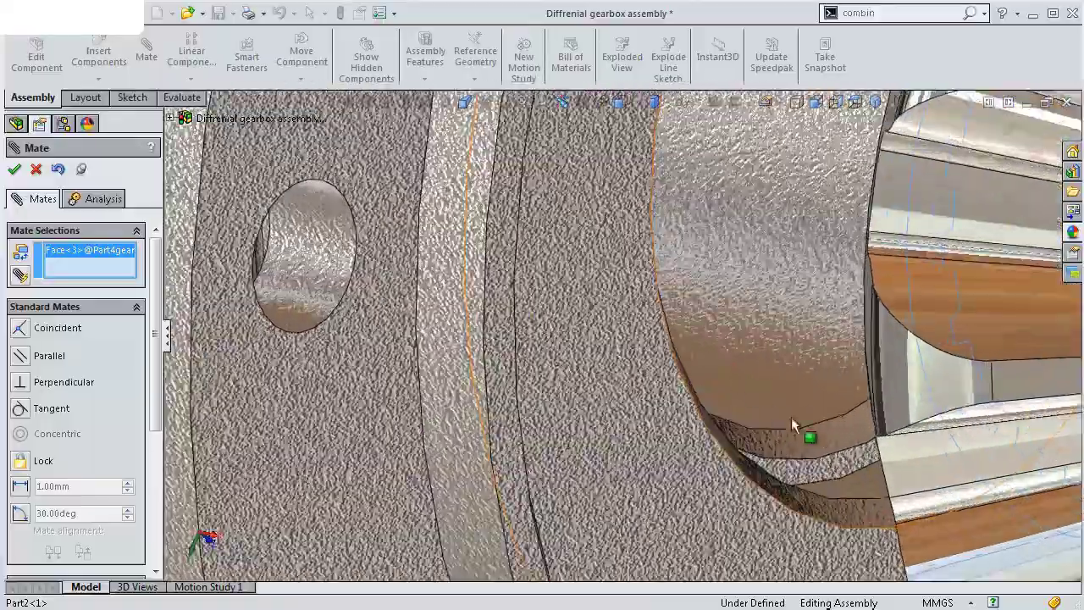
{"action": "scroll", "coordinate": [788, 475], "scroll_direction": "down", "scroll_amount": 2}
{"action": "left_click", "coordinate": [783, 479]}
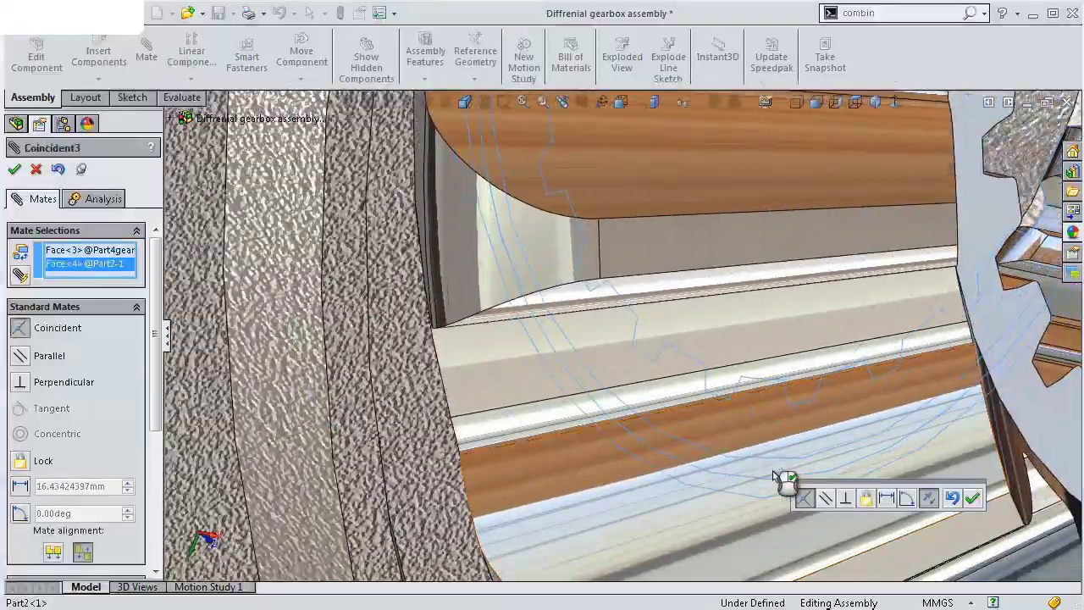
{"action": "left_click", "coordinate": [974, 502]}
Orbit around the seated gear and splined bore, then close the Mate tool.
{"action": "scroll", "coordinate": [726, 411], "scroll_direction": "up", "scroll_amount": 5}
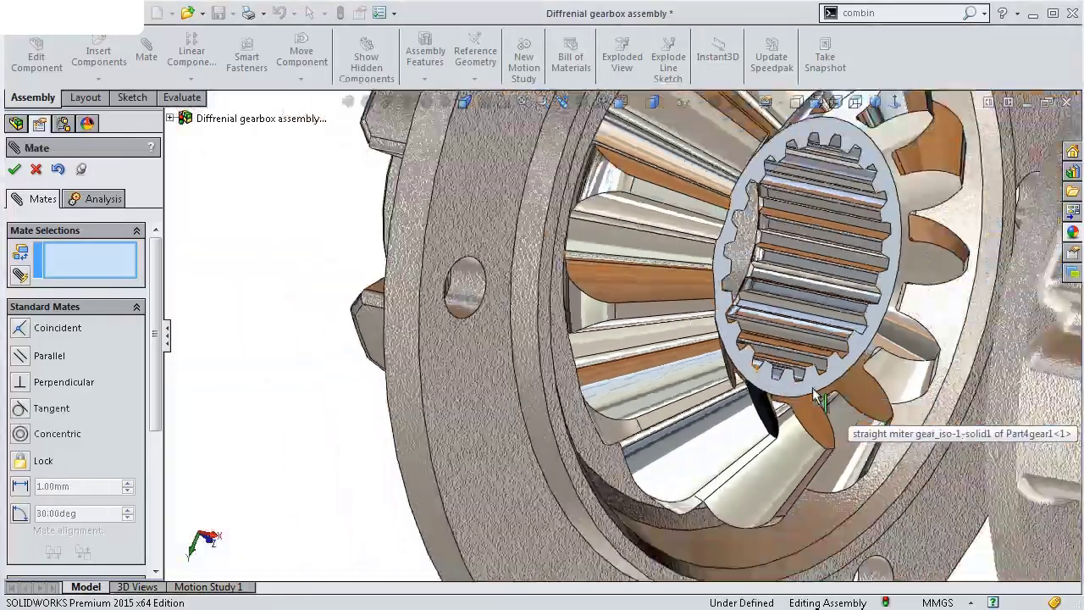
{"action": "mouse_move", "coordinate": [726, 412]}
{"action": "middle_mouse_down"}
{"action": "mouse_move", "coordinate": [733, 351]}
{"action": "mouse_move", "coordinate": [835, 387]}
{"action": "mouse_move", "coordinate": [896, 438]}
{"action": "mouse_move", "coordinate": [930, 437]}
{"action": "mouse_move", "coordinate": [757, 411]}
{"action": "mouse_move", "coordinate": [769, 453]}
{"action": "middle_mouse_up"}
{"action": "middle_click_drag", "start_coordinate": [650, 280], "coordinate": [767, 150]}
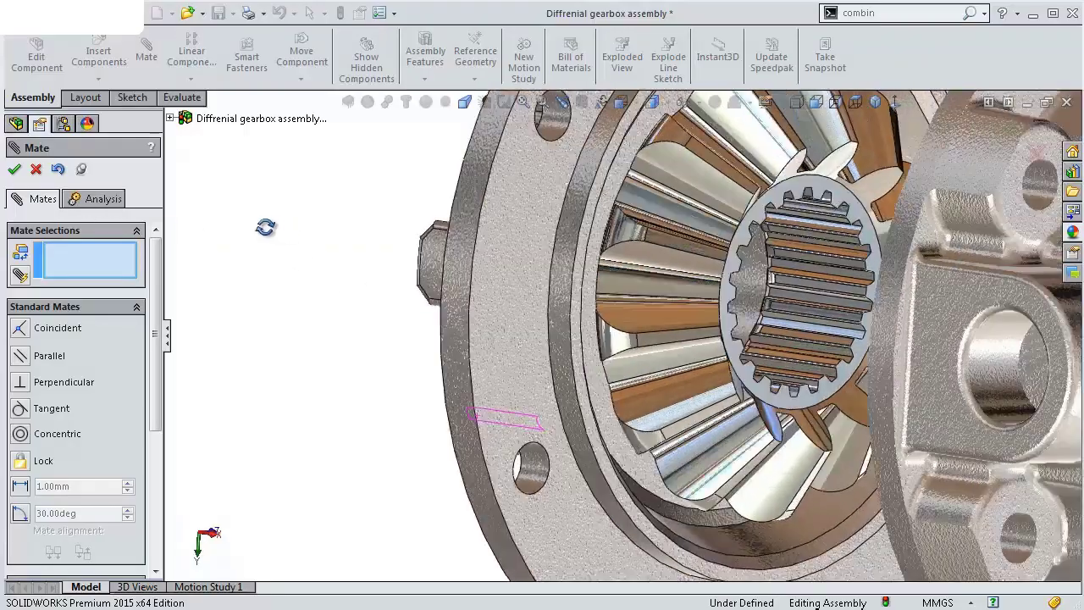
{"action": "middle_click_drag", "start_coordinate": [265, 227], "coordinate": [257, 227]}
{"action": "mouse_move", "coordinate": [265, 261]}
{"action": "middle_mouse_down"}
{"action": "mouse_move", "coordinate": [268, 337]}
{"action": "mouse_move", "coordinate": [249, 353]}
{"action": "mouse_move", "coordinate": [310, 291]}
{"action": "mouse_move", "coordinate": [319, 265]}
{"action": "middle_mouse_up"}
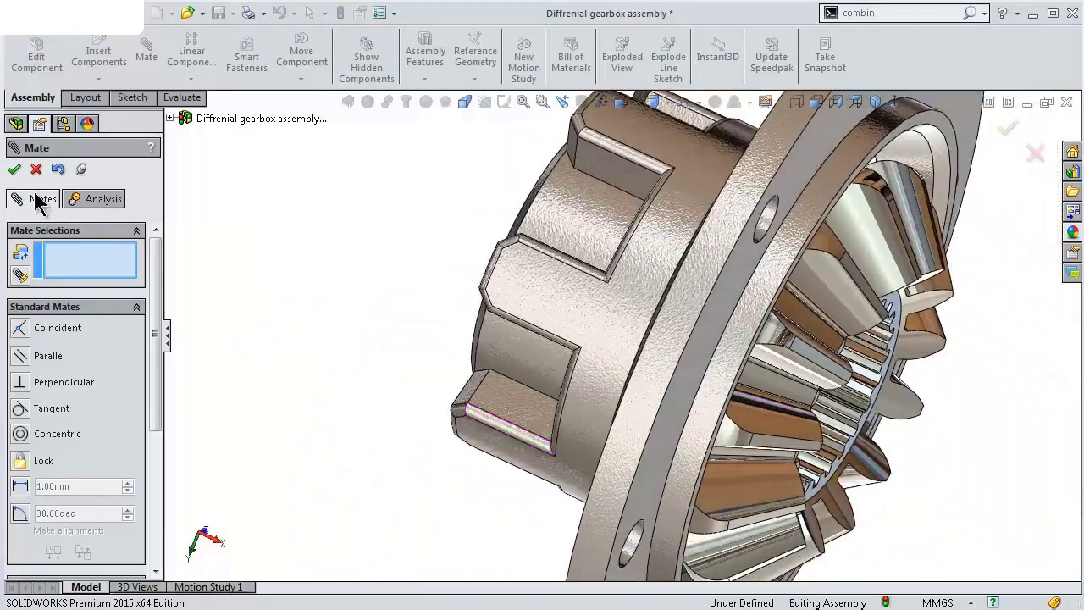
{"action": "left_click", "coordinate": [14, 169]}
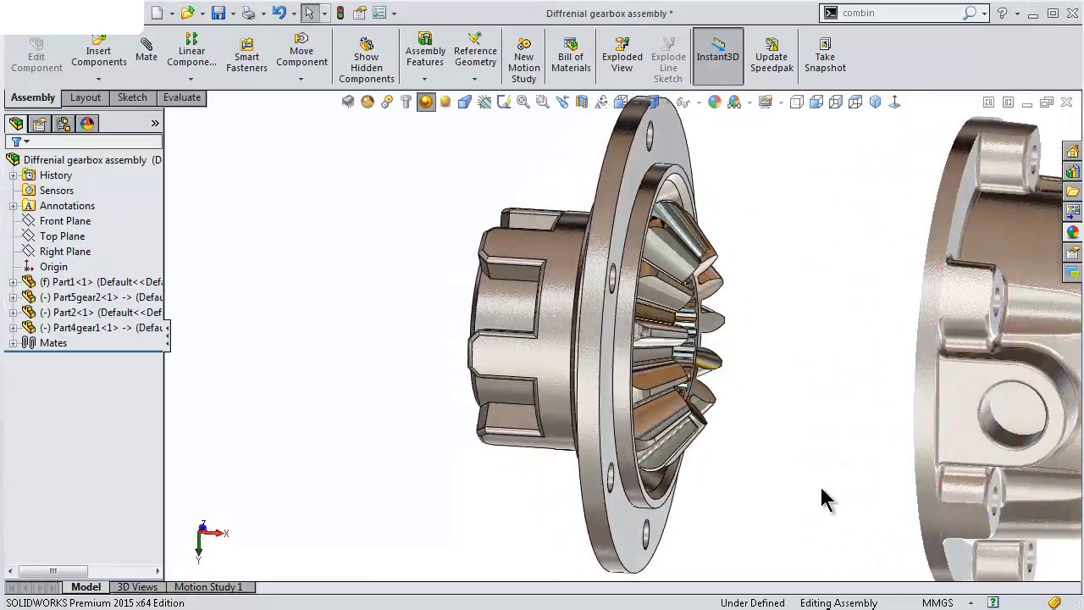
{"action": "middle_click_drag", "start_coordinate": [822, 498], "coordinate": [813, 387]}
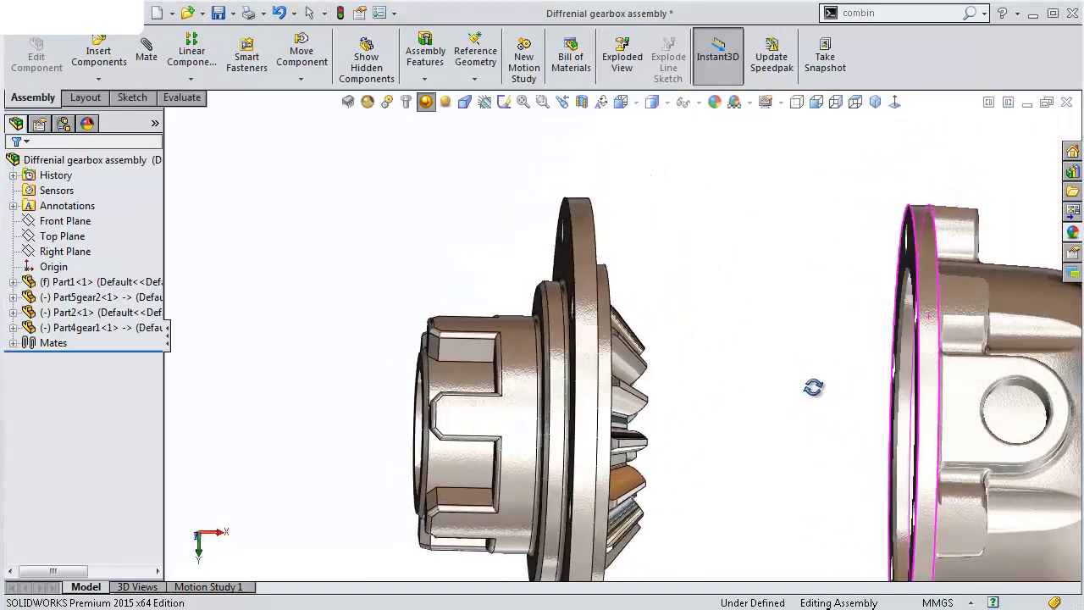
{"action": "left_click", "coordinate": [590, 390]}
{"action": "left_click", "coordinate": [733, 289]}
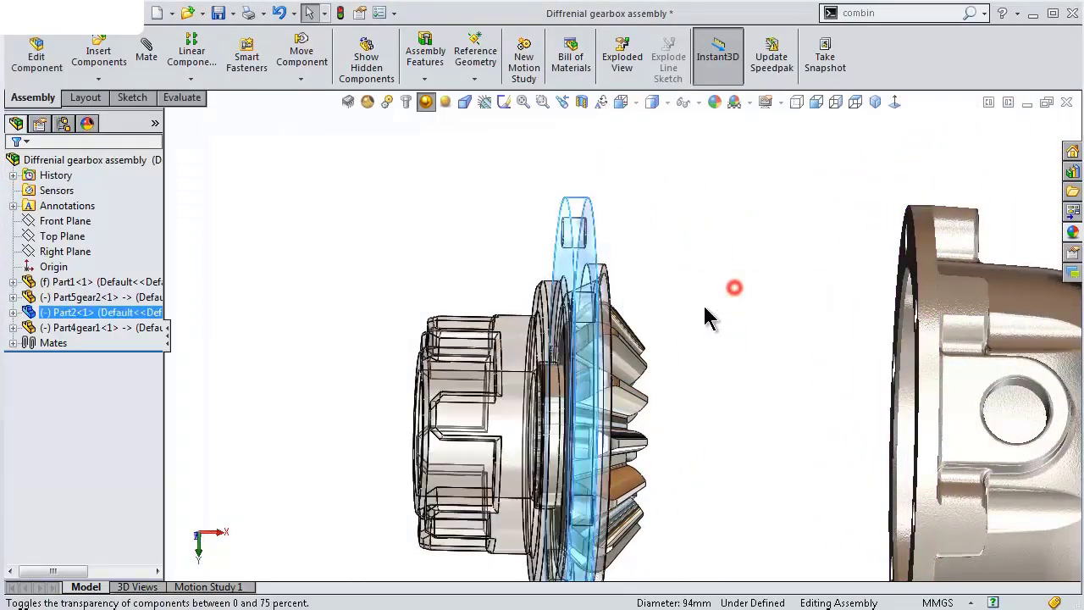
{"action": "middle_click_drag", "start_coordinate": [709, 314], "coordinate": [651, 370]}
{"action": "scroll", "coordinate": [651, 370], "scroll_direction": "down", "scroll_amount": 3}
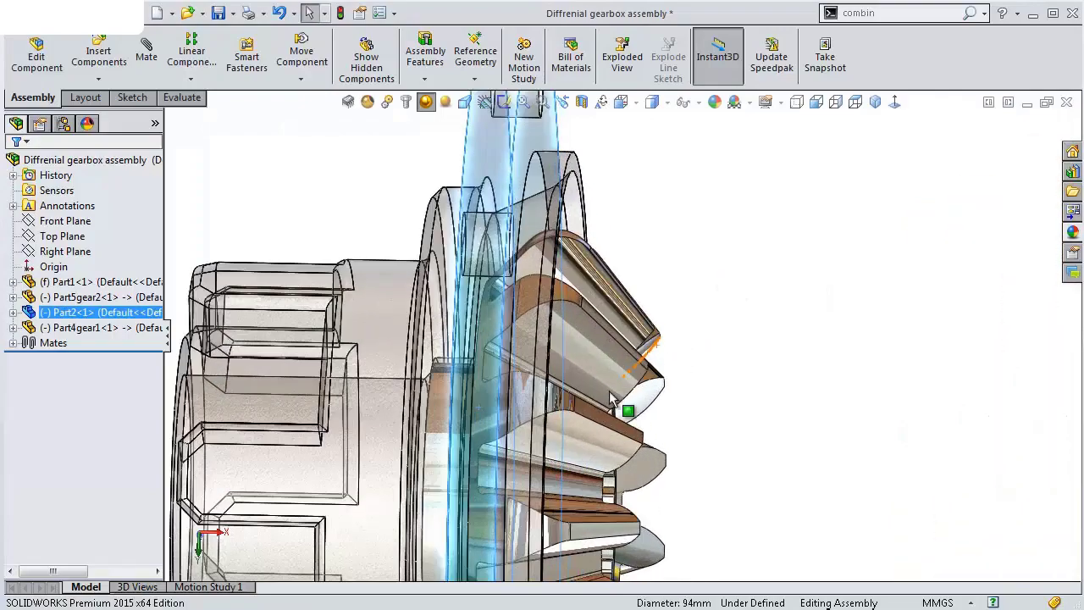
{"action": "left_click_drag", "start_coordinate": [584, 423], "coordinate": [606, 368]}
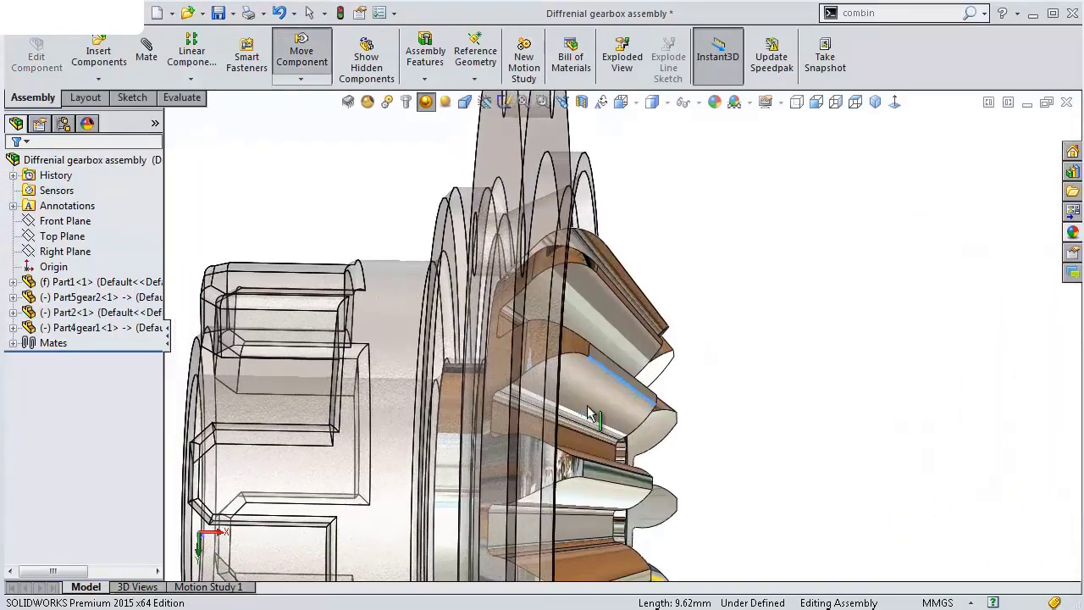
{"action": "left_click", "coordinate": [383, 311]}
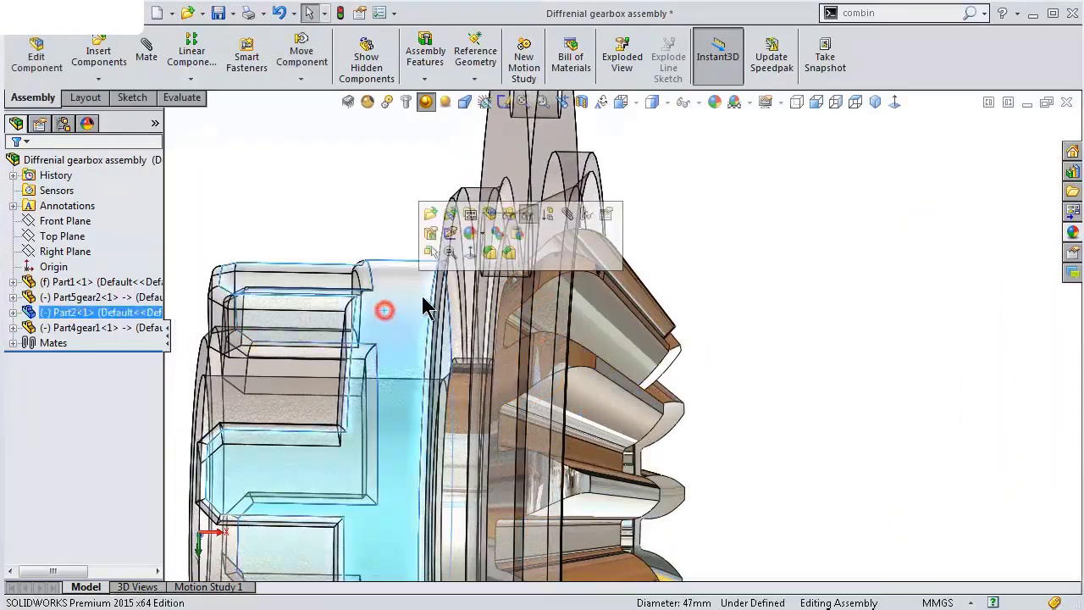
{"action": "left_click", "coordinate": [536, 222]}
{"action": "scroll", "coordinate": [686, 297], "scroll_direction": "up", "scroll_amount": 3}
{"action": "scroll", "coordinate": [686, 296], "scroll_direction": "up", "scroll_amount": 2}
{"action": "middle_click_drag", "start_coordinate": [686, 296], "coordinate": [715, 370]}
{"action": "left_click", "coordinate": [714, 359]}
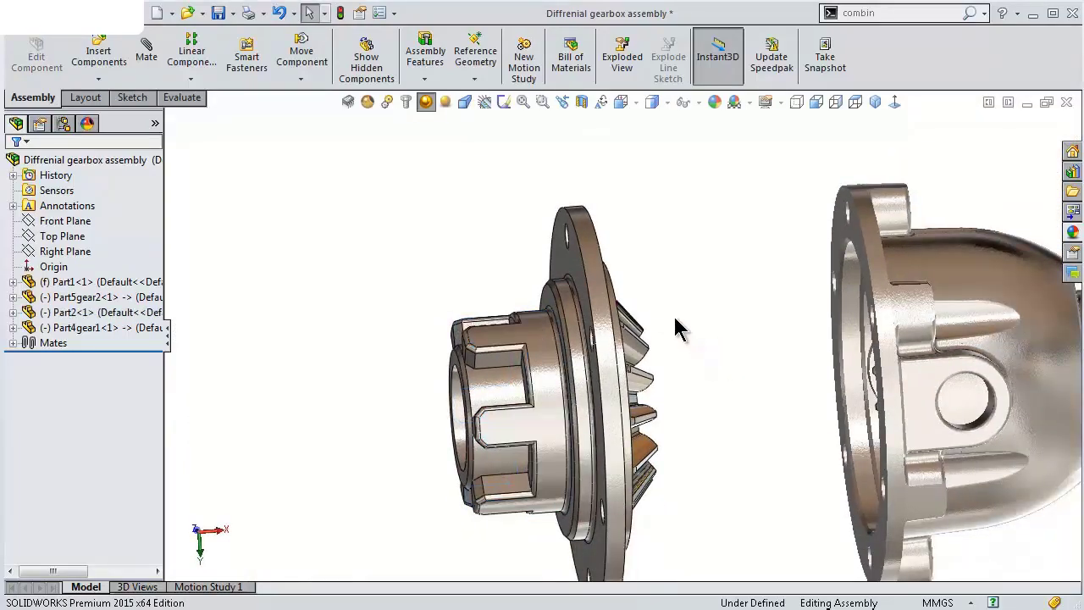
Insert the Part3shaft splined shaft through the flange and pick its end face.
{"action": "left_click", "coordinate": [98, 58]}
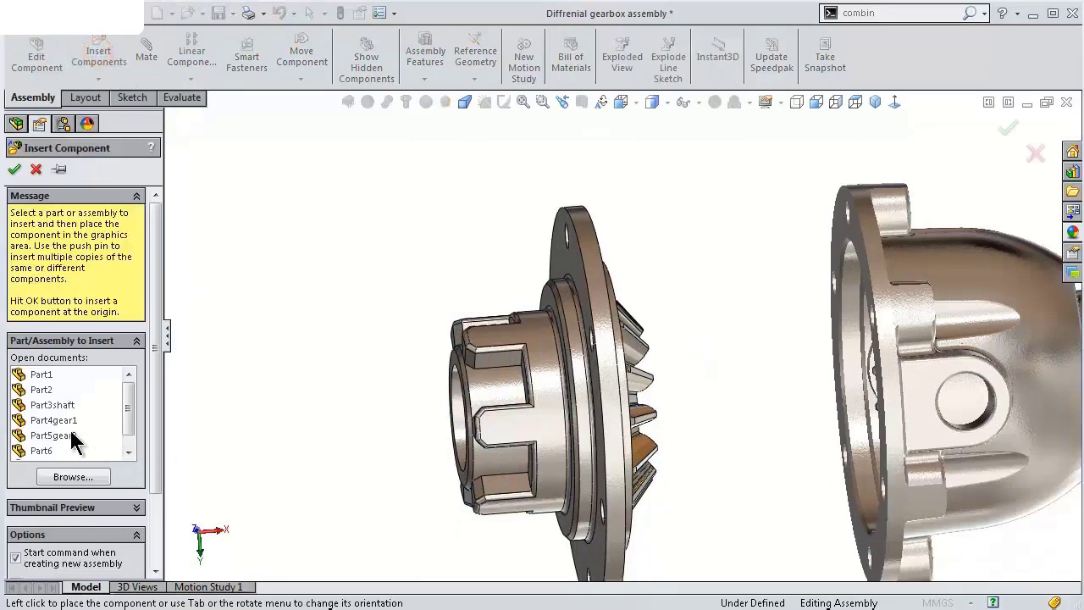
{"action": "left_click", "coordinate": [53, 407]}
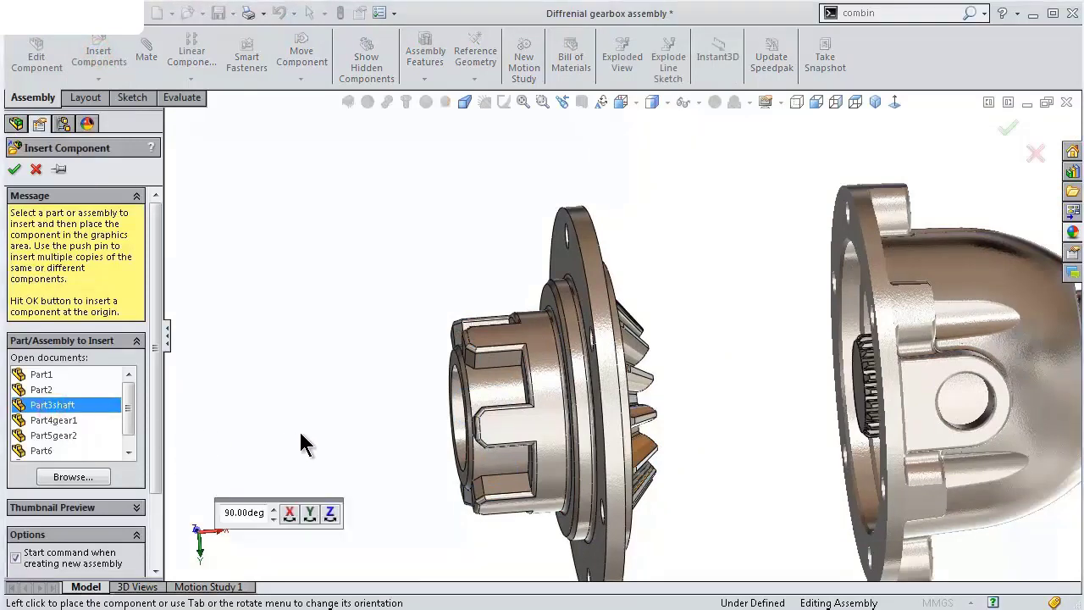
{"action": "key", "text": "z"}
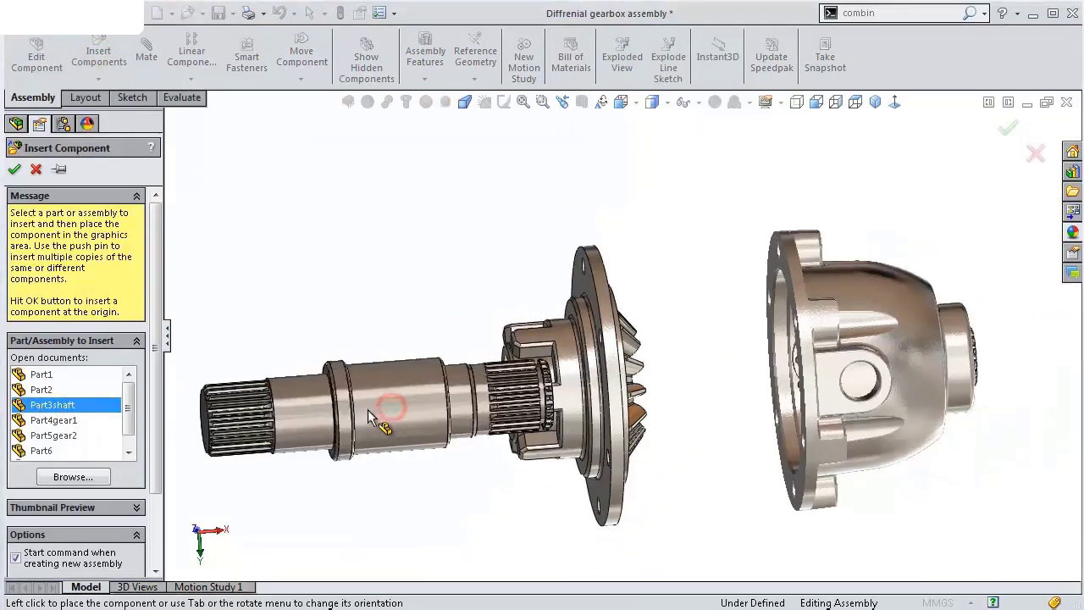
{"action": "left_click", "coordinate": [364, 417]}
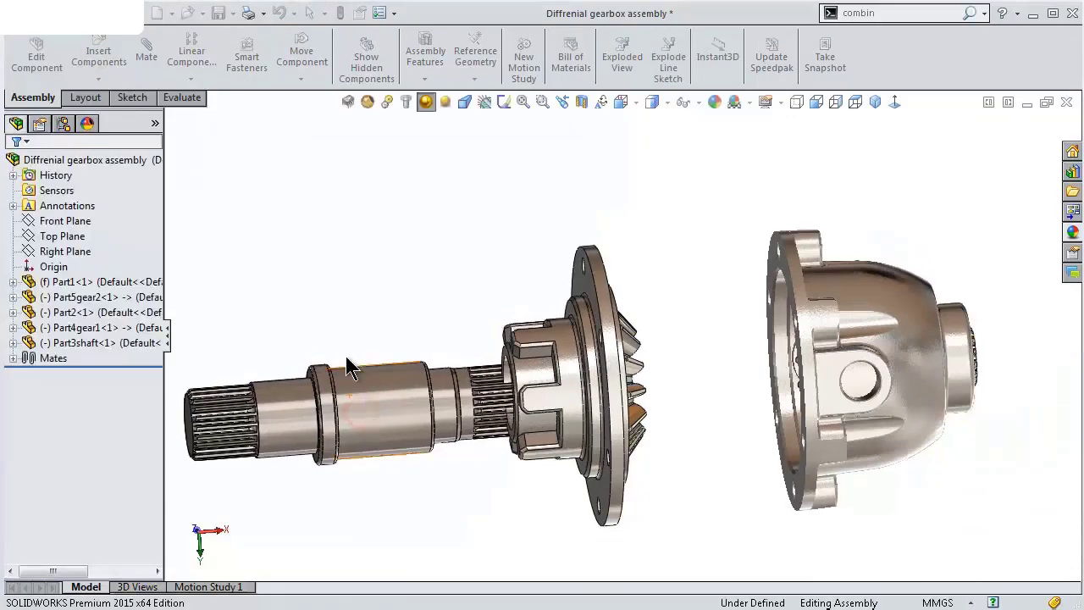
{"action": "mouse_move", "coordinate": [331, 338]}
{"action": "middle_mouse_down"}
{"action": "mouse_move", "coordinate": [347, 351]}
{"action": "mouse_move", "coordinate": [334, 420]}
{"action": "mouse_move", "coordinate": [387, 407]}
{"action": "mouse_move", "coordinate": [338, 420]}
{"action": "middle_mouse_up"}
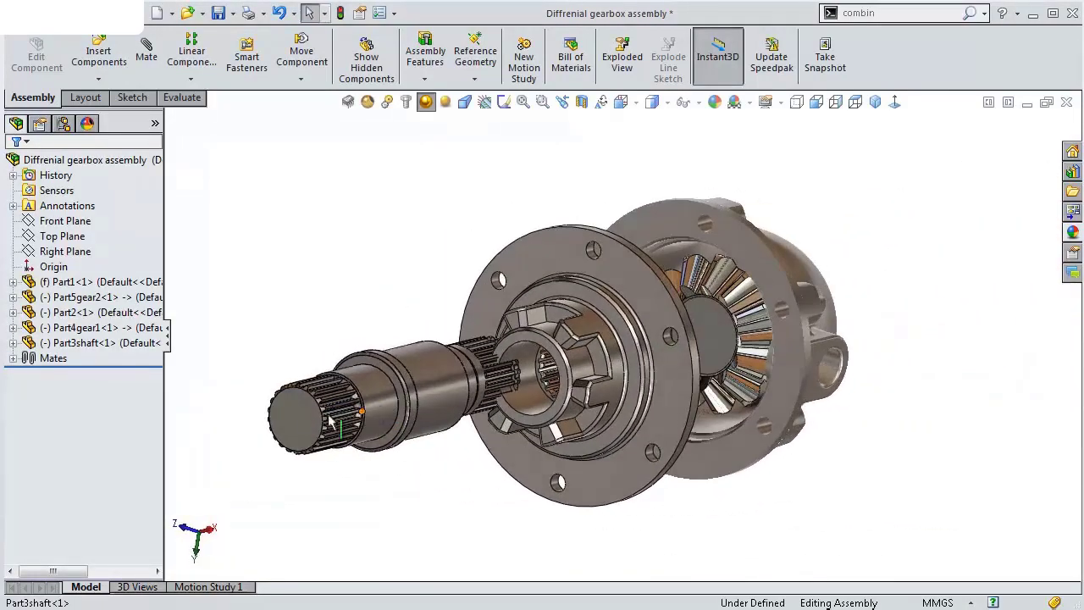
{"action": "left_click", "coordinate": [301, 414]}
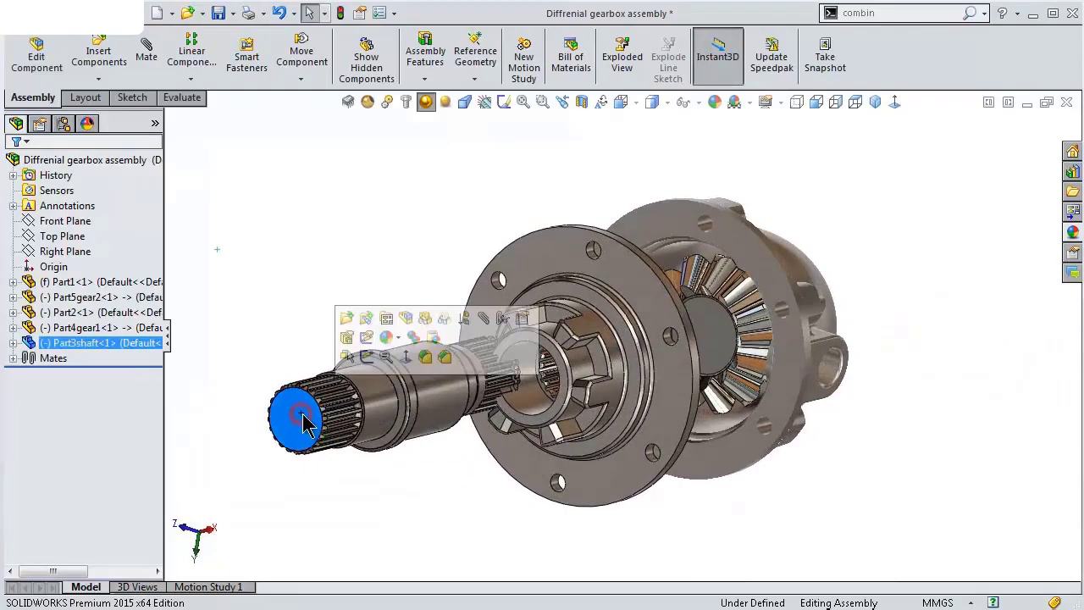
Mate the Part3shaft end face coincident to the Part4gear1 face with flipped alignment.
{"action": "left_click", "coordinate": [487, 330]}
{"action": "middle_click_drag", "start_coordinate": [534, 334], "coordinate": [452, 350]}
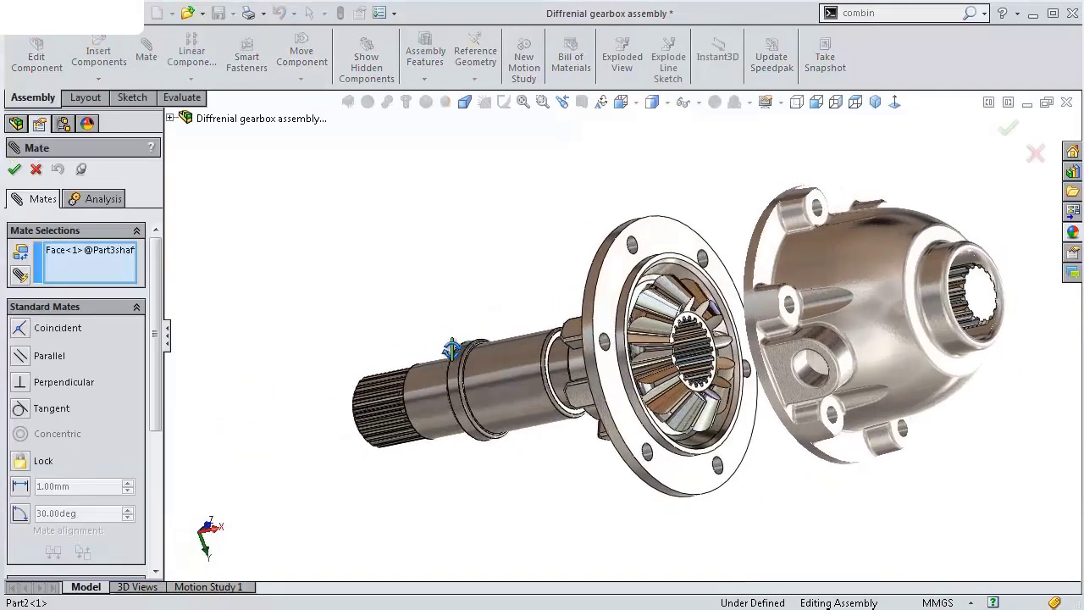
{"action": "scroll", "coordinate": [726, 327], "scroll_direction": "down", "scroll_amount": 3}
{"action": "scroll", "coordinate": [771, 306], "scroll_direction": "down", "scroll_amount": 4}
{"action": "left_click", "coordinate": [721, 313]}
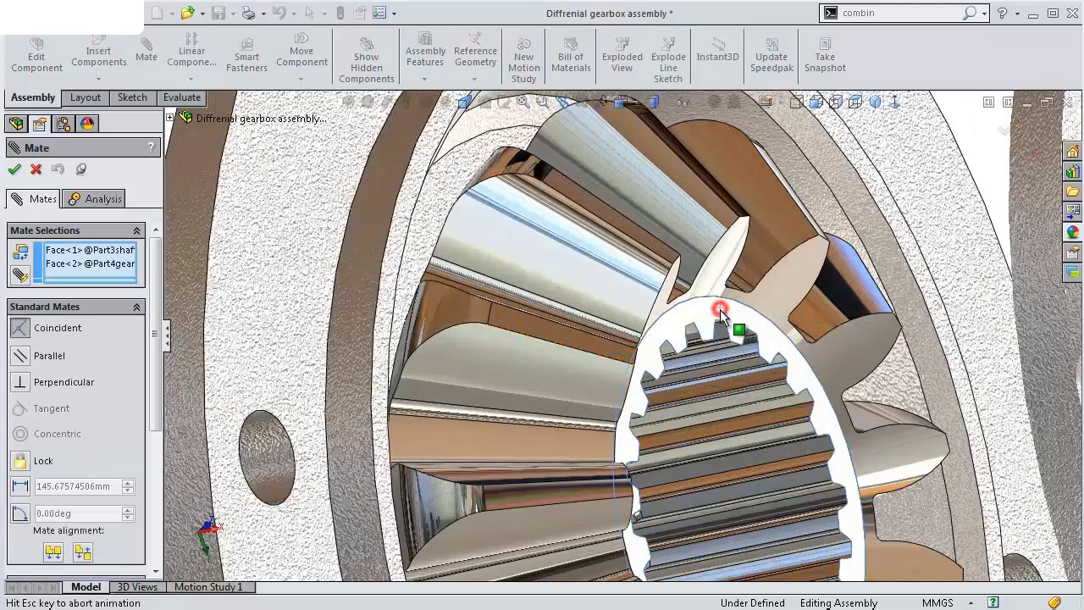
{"action": "scroll", "coordinate": [833, 356], "scroll_direction": "up", "scroll_amount": 6}
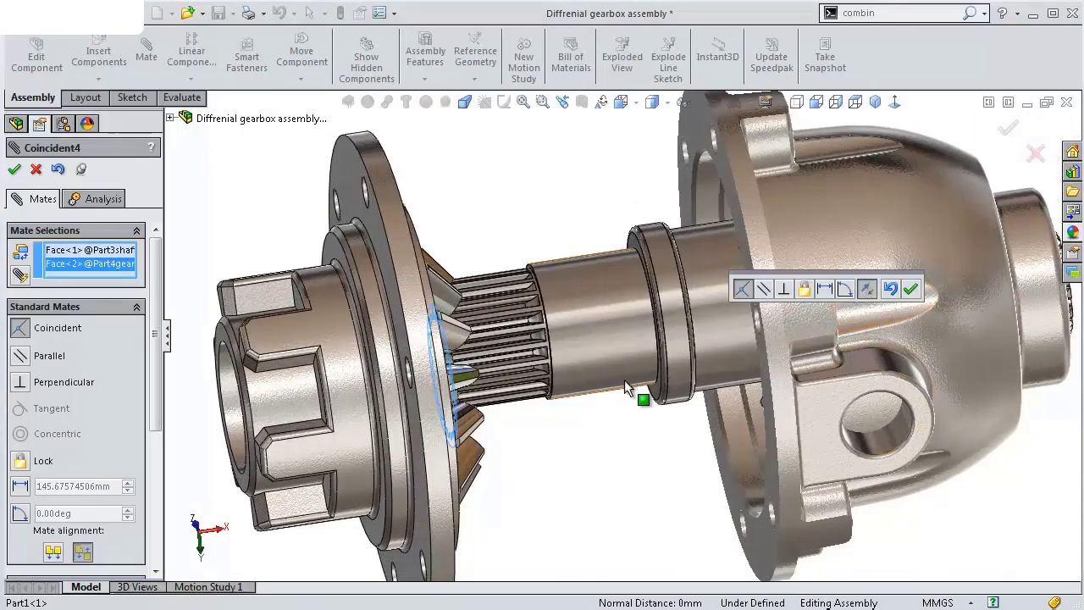
{"action": "middle_click_drag", "start_coordinate": [624, 380], "coordinate": [773, 306]}
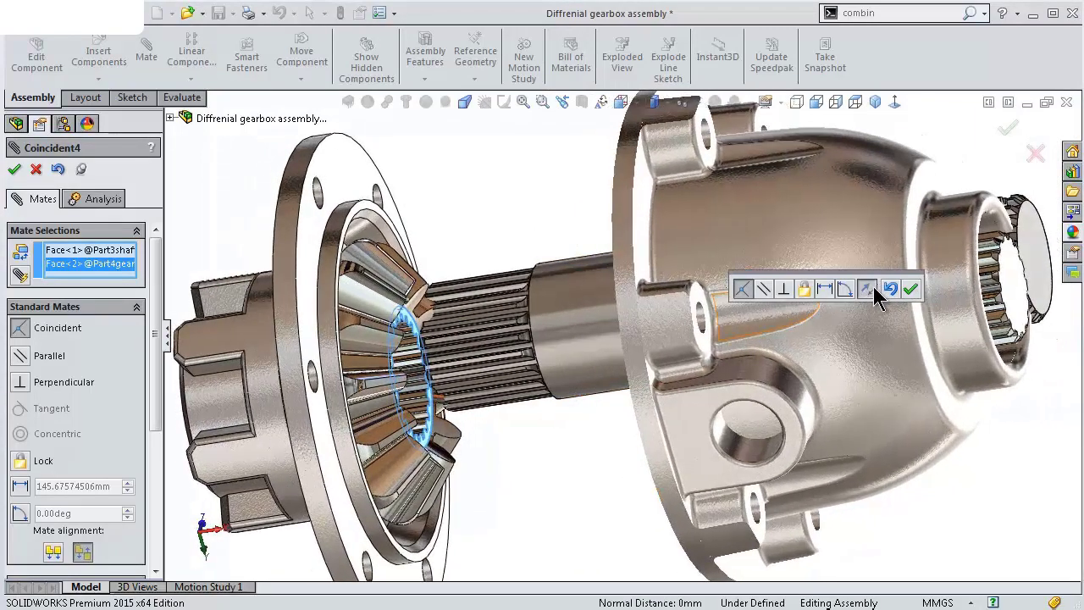
{"action": "left_click", "coordinate": [868, 289]}
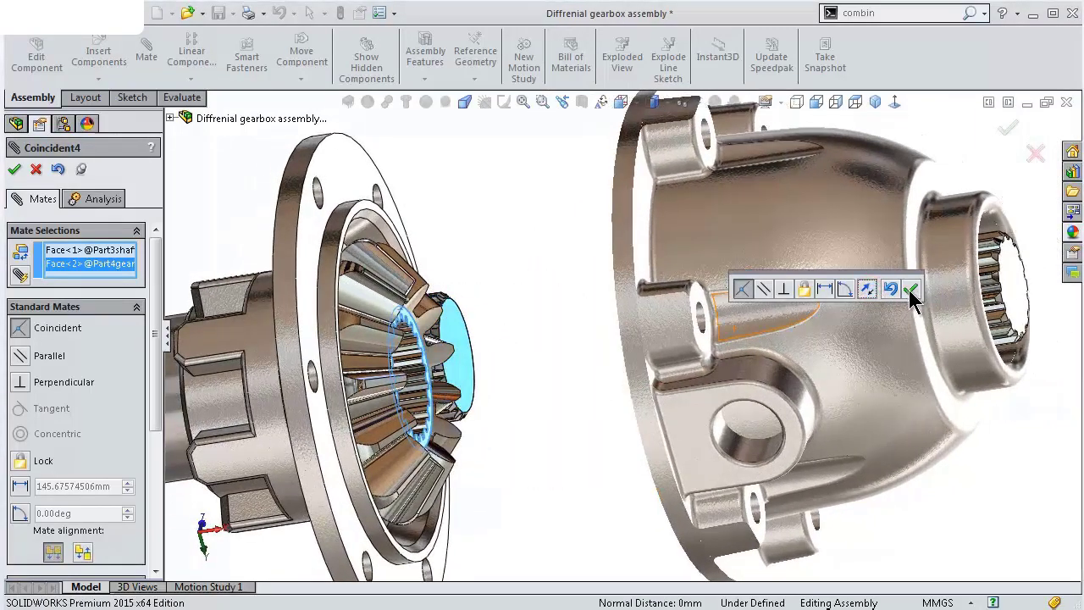
{"action": "left_click", "coordinate": [913, 293]}
{"action": "middle_click_drag", "start_coordinate": [910, 290], "coordinate": [375, 394]}
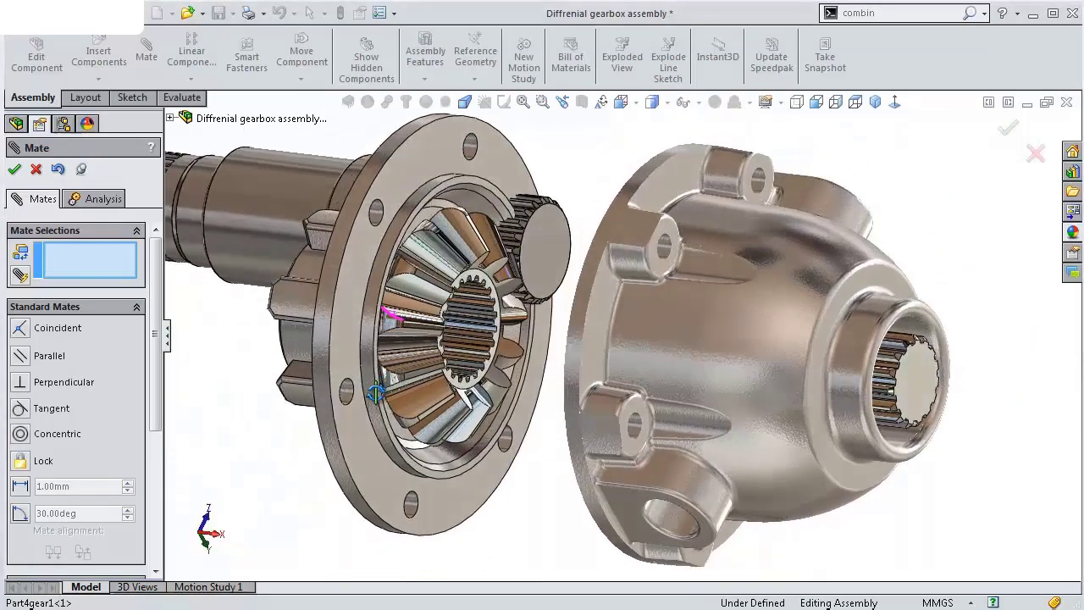
Make the Part3shaft cylinder concentric with the flange bore.
{"action": "scroll", "coordinate": [375, 394], "scroll_direction": "up", "scroll_amount": 5}
{"action": "scroll", "coordinate": [376, 252], "scroll_direction": "down", "scroll_amount": 8}
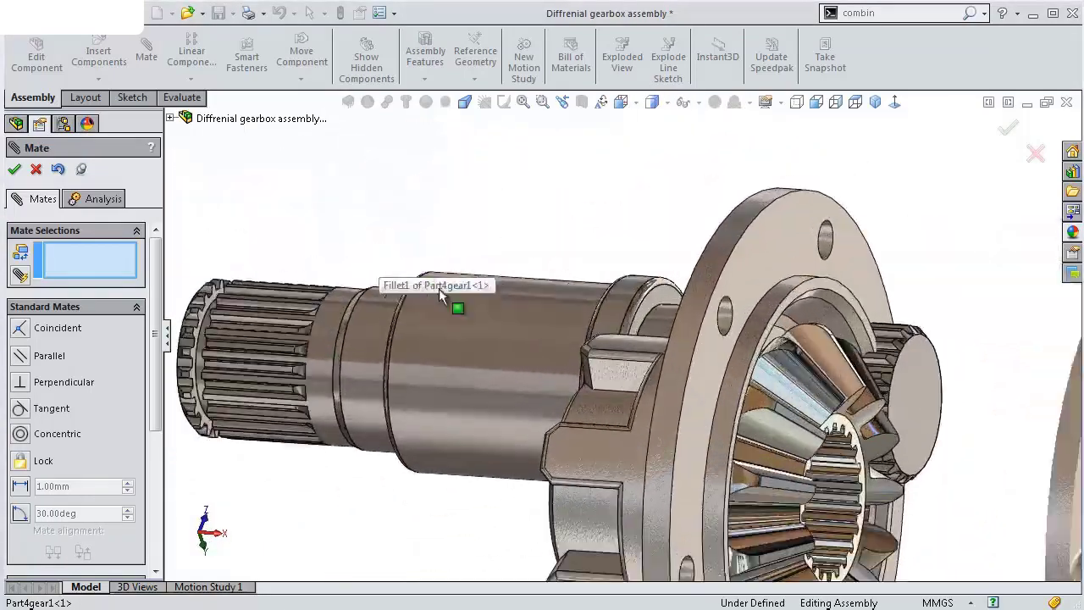
{"action": "left_click", "coordinate": [469, 330]}
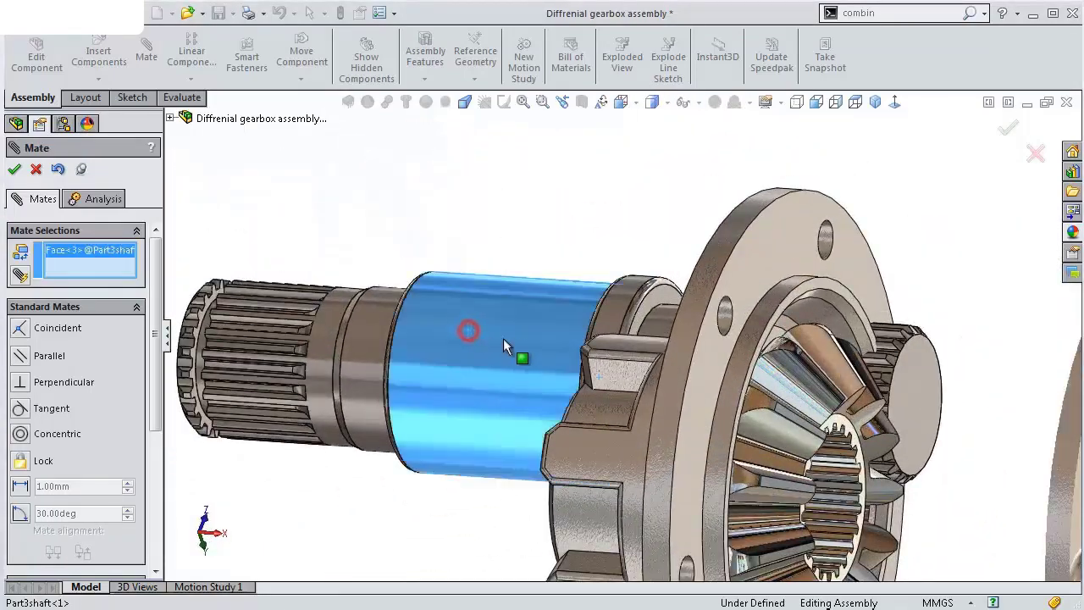
{"action": "left_click", "coordinate": [705, 279]}
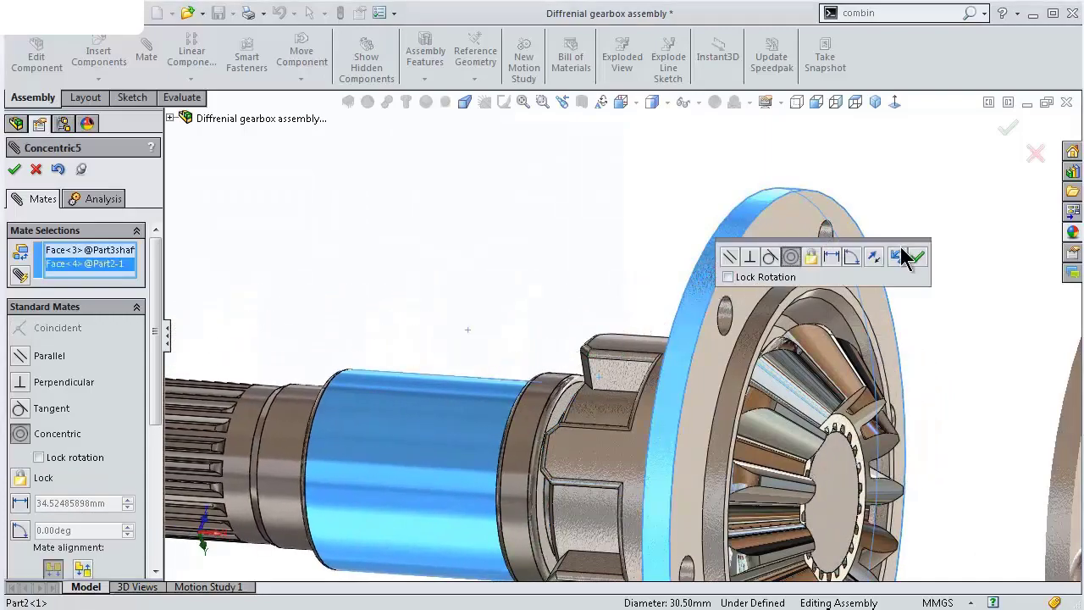
{"action": "left_click", "coordinate": [919, 257]}
Mate a 3.20 mm radius shaft spline face concentric to the matching Part4gear1 face.
{"action": "middle_click_drag", "start_coordinate": [915, 430], "coordinate": [787, 447]}
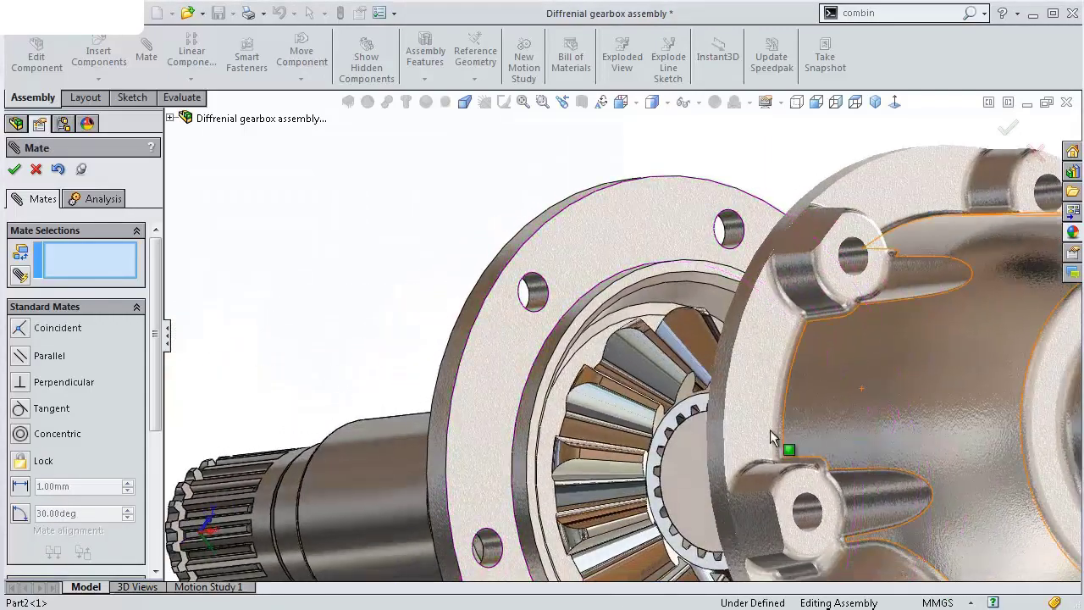
{"action": "scroll", "coordinate": [618, 430], "scroll_direction": "down", "scroll_amount": 5}
{"action": "scroll", "coordinate": [618, 431], "scroll_direction": "down", "scroll_amount": 3}
{"action": "scroll", "coordinate": [570, 394], "scroll_direction": "down", "scroll_amount": 2}
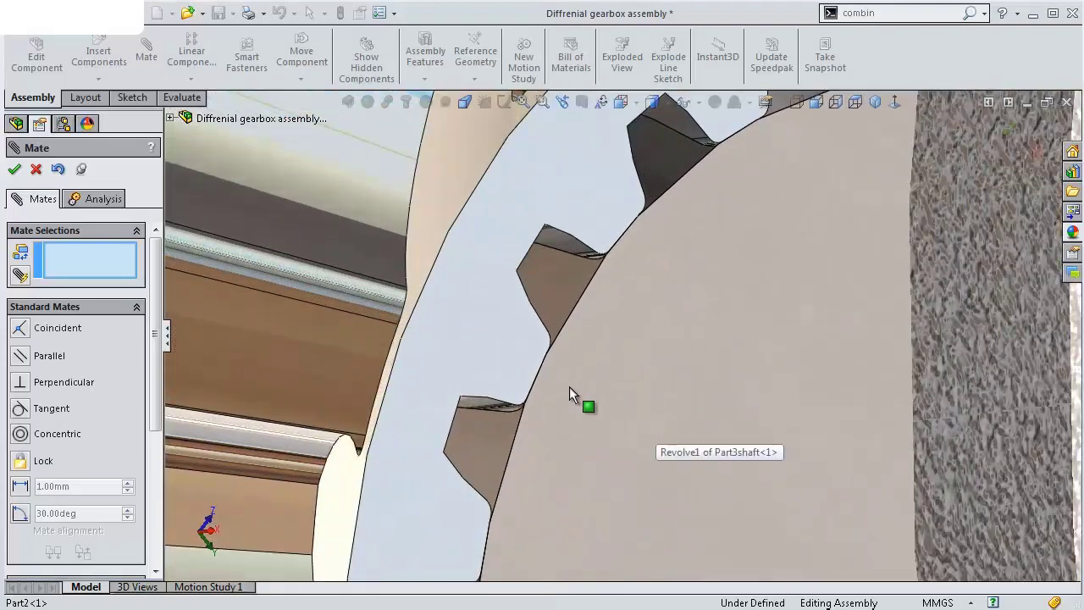
{"action": "left_click", "coordinate": [517, 439]}
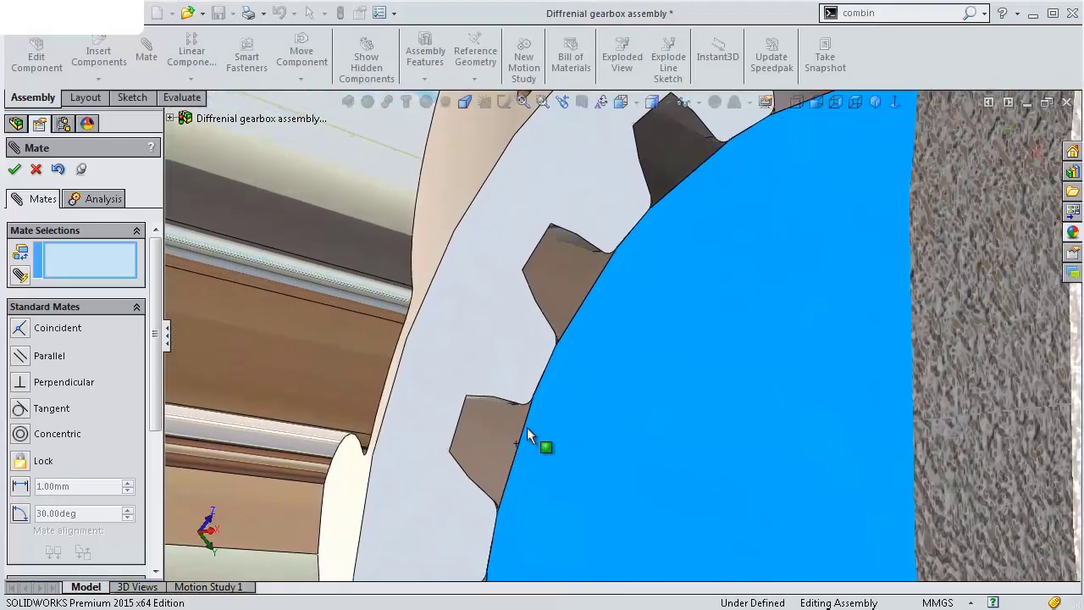
{"action": "mouse_move", "coordinate": [528, 427]}
{"action": "middle_mouse_down"}
{"action": "mouse_move", "coordinate": [576, 376]}
{"action": "mouse_move", "coordinate": [581, 358]}
{"action": "mouse_move", "coordinate": [563, 342]}
{"action": "mouse_move", "coordinate": [556, 351]}
{"action": "middle_mouse_up"}
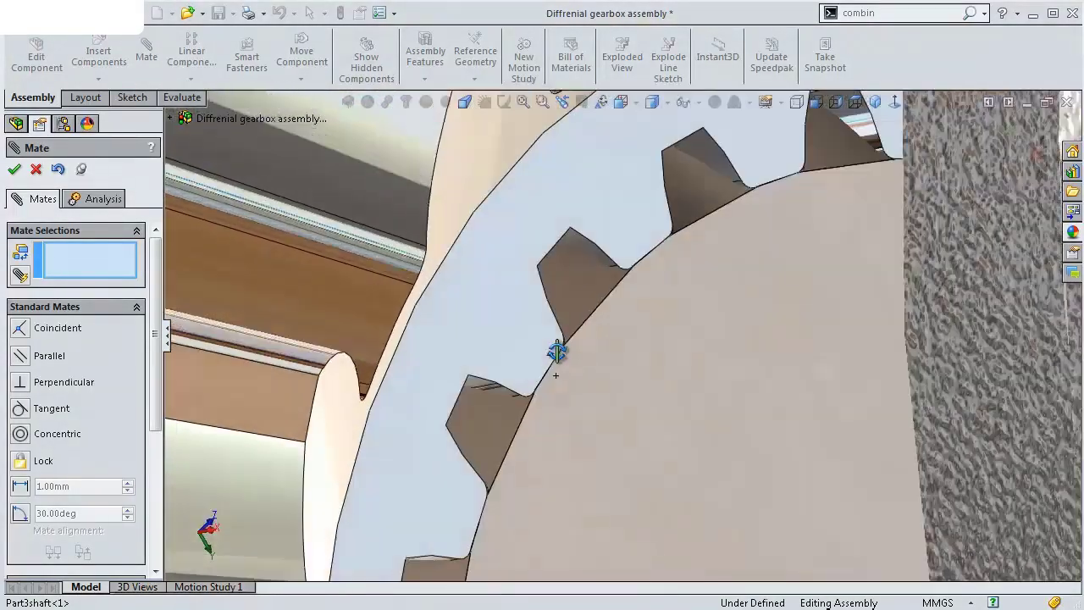
{"action": "scroll", "coordinate": [476, 394], "scroll_direction": "down", "scroll_amount": 2}
{"action": "scroll", "coordinate": [477, 394], "scroll_direction": "down", "scroll_amount": 4}
{"action": "left_click", "coordinate": [514, 473]}
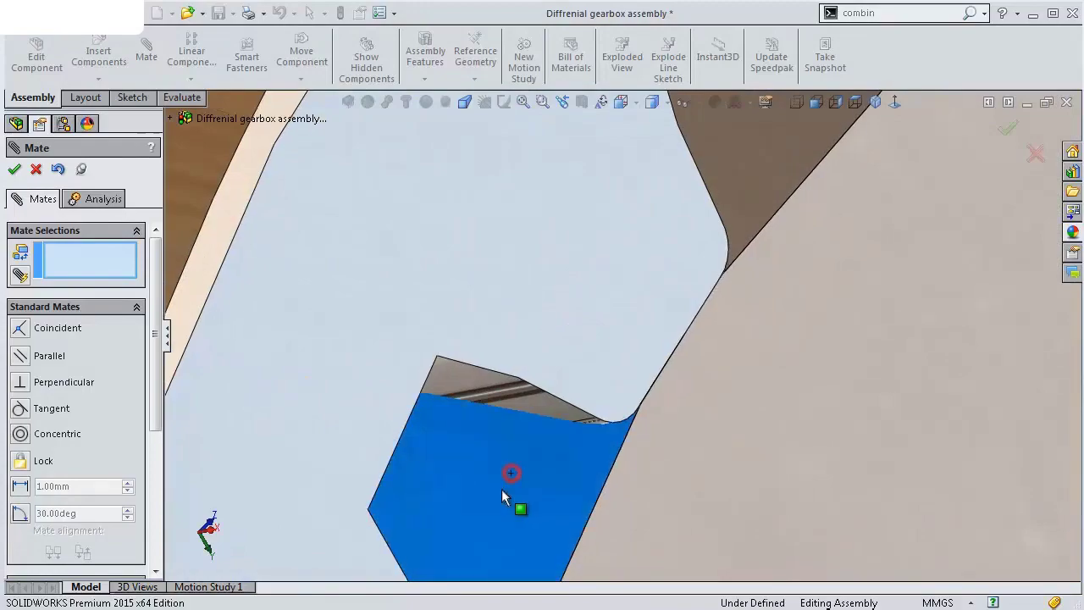
{"action": "mouse_move", "coordinate": [488, 510]}
{"action": "middle_mouse_down"}
{"action": "mouse_move", "coordinate": [517, 455]}
{"action": "mouse_move", "coordinate": [513, 467]}
{"action": "mouse_move", "coordinate": [509, 411]}
{"action": "mouse_move", "coordinate": [546, 376]}
{"action": "mouse_move", "coordinate": [559, 339]}
{"action": "mouse_move", "coordinate": [546, 313]}
{"action": "middle_mouse_up"}
{"action": "left_click", "coordinate": [555, 355]}
{"action": "left_click", "coordinate": [546, 313]}
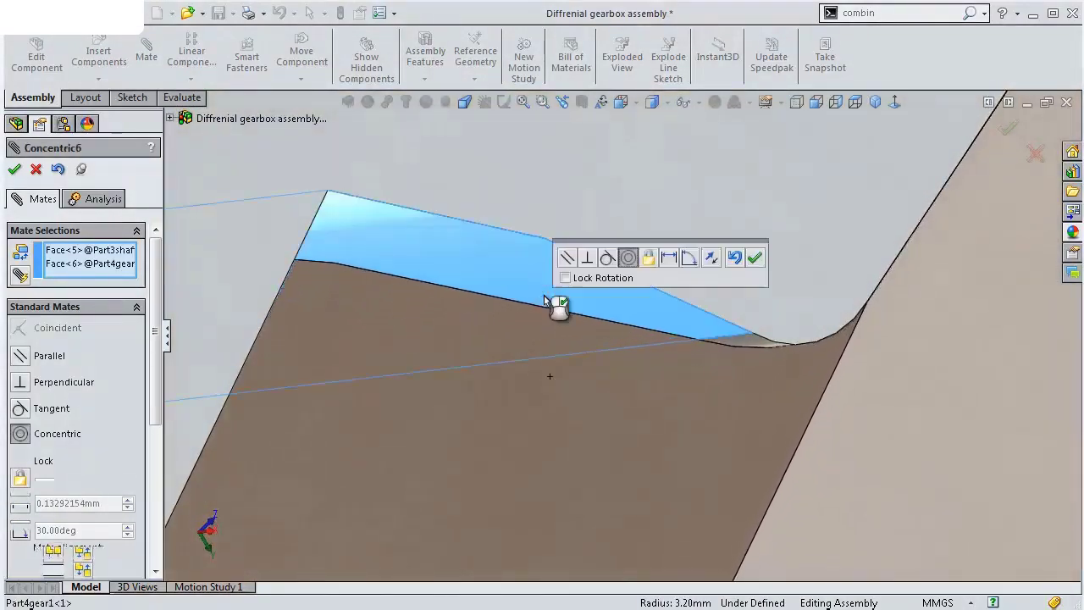
{"action": "left_click", "coordinate": [755, 257]}
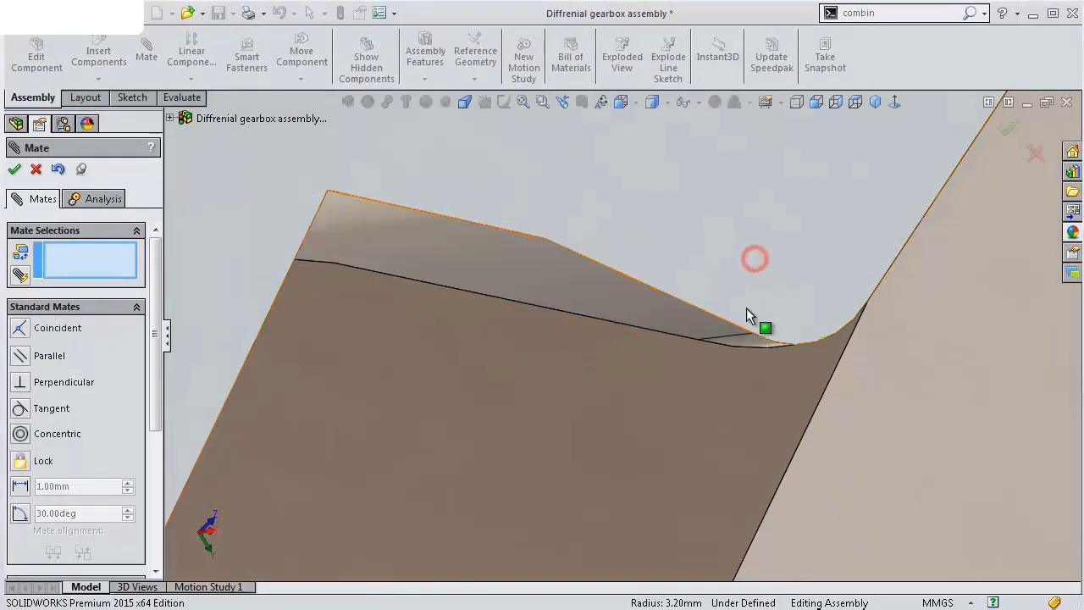
{"action": "mouse_move", "coordinate": [674, 339]}
{"action": "middle_mouse_down"}
{"action": "mouse_move", "coordinate": [681, 393]}
{"action": "mouse_move", "coordinate": [688, 377]}
{"action": "mouse_move", "coordinate": [652, 368]}
{"action": "mouse_move", "coordinate": [669, 315]}
{"action": "mouse_move", "coordinate": [683, 310]}
{"action": "mouse_move", "coordinate": [677, 325]}
{"action": "middle_mouse_up"}
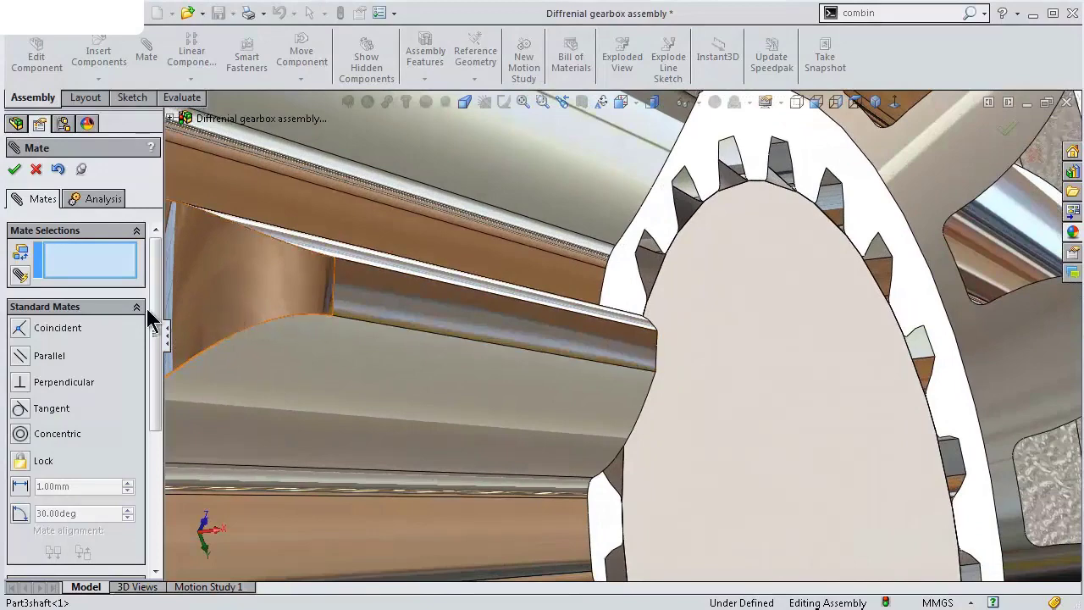
Change the Coincident4 gear-to-shaft mate into a 1 mm distance mate.
{"action": "left_click_drag", "start_coordinate": [156, 331], "coordinate": [152, 441]}
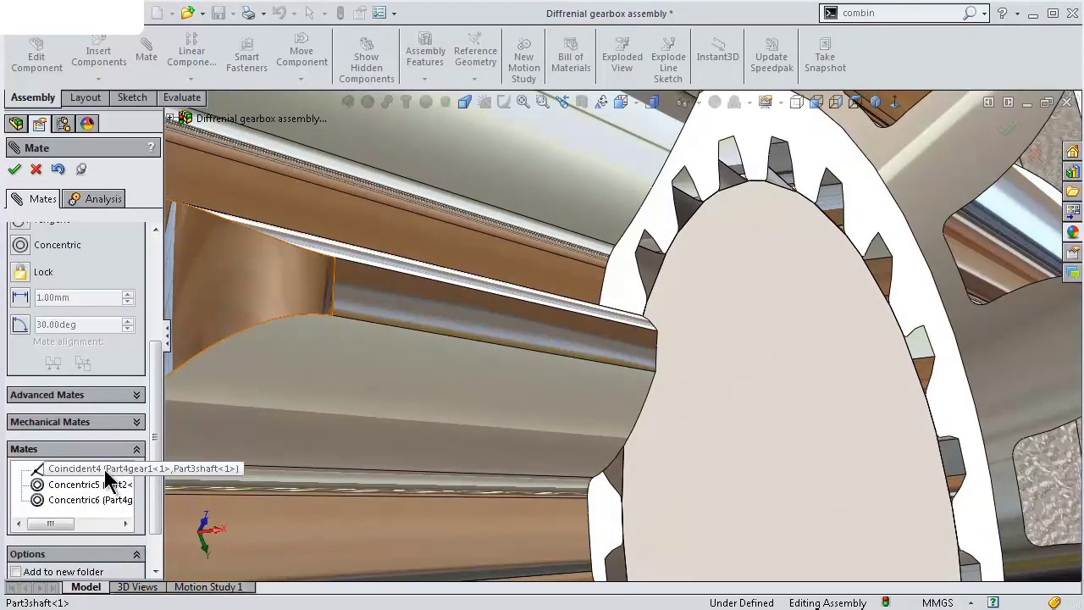
{"action": "left_click", "coordinate": [104, 469]}
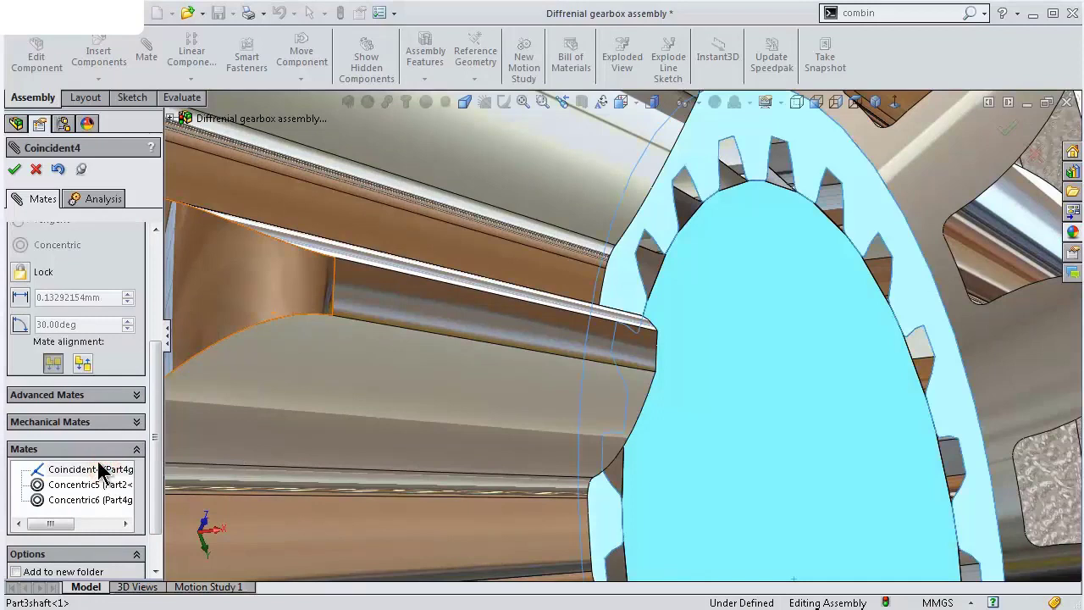
{"action": "left_click", "coordinate": [21, 297]}
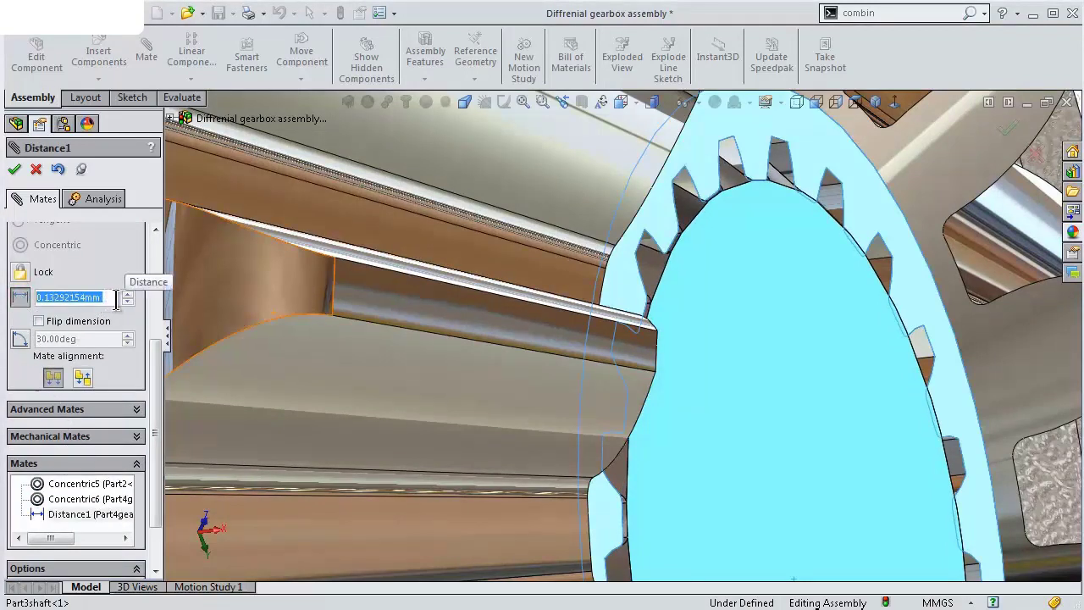
{"action": "type", "text": "1"}
{"action": "key", "text": "Return"}
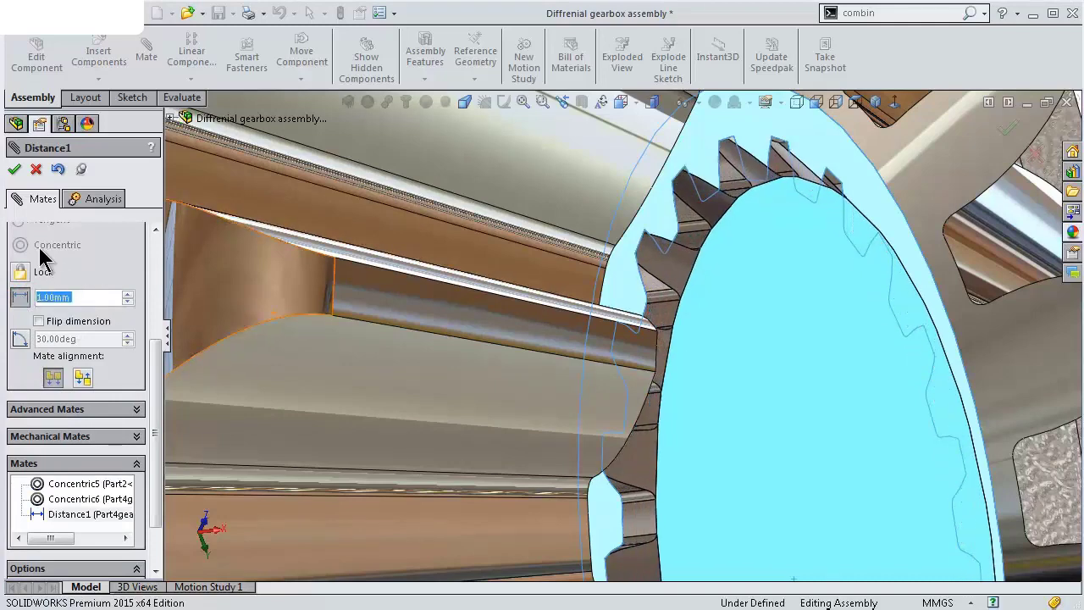
{"action": "left_click", "coordinate": [15, 170]}
Spin the shaft to check the gears turn together, then close the Mate tool.
{"action": "middle_click_drag", "start_coordinate": [311, 279], "coordinate": [372, 270]}
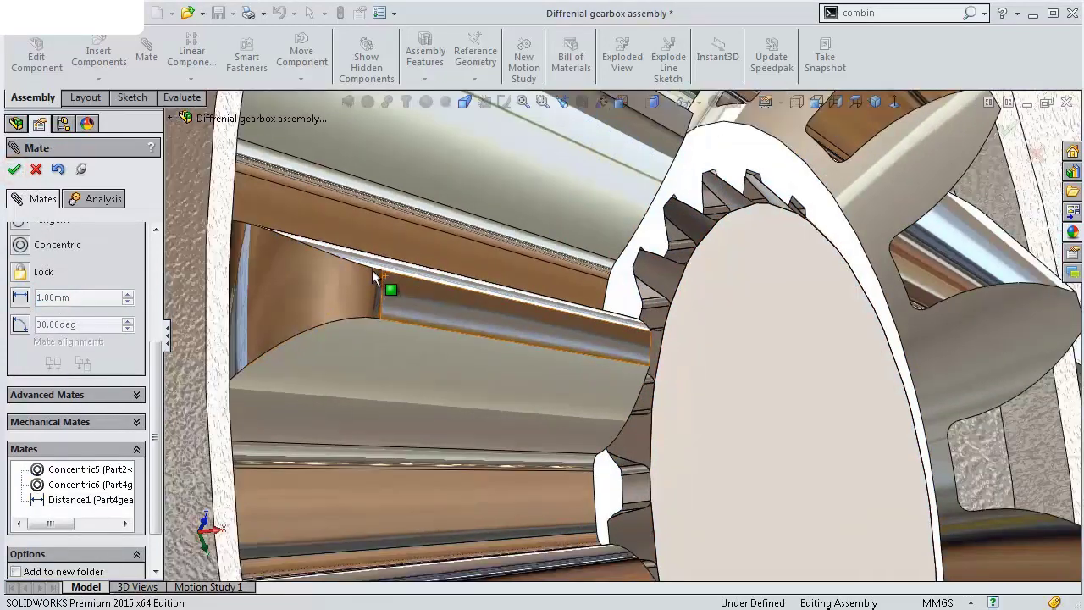
{"action": "mouse_move", "coordinate": [475, 281]}
{"action": "middle_mouse_down"}
{"action": "mouse_move", "coordinate": [666, 329]}
{"action": "mouse_move", "coordinate": [693, 367]}
{"action": "mouse_move", "coordinate": [704, 364]}
{"action": "mouse_move", "coordinate": [717, 399]}
{"action": "mouse_move", "coordinate": [668, 381]}
{"action": "mouse_move", "coordinate": [650, 417]}
{"action": "middle_mouse_up"}
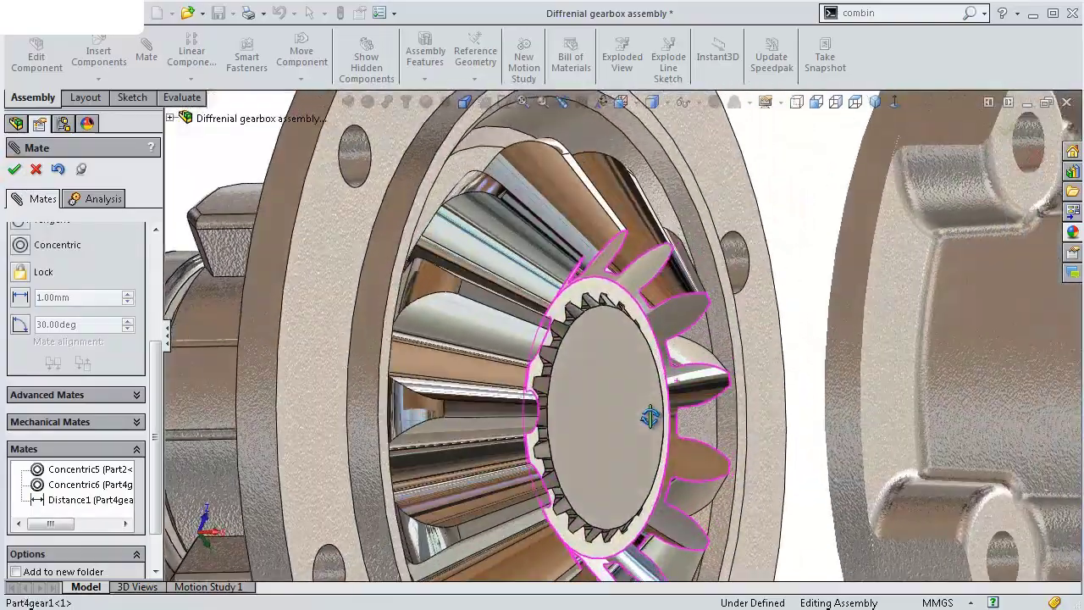
{"action": "mouse_move", "coordinate": [508, 354]}
{"action": "middle_mouse_down"}
{"action": "mouse_move", "coordinate": [480, 351]}
{"action": "mouse_move", "coordinate": [567, 337]}
{"action": "middle_mouse_up"}
{"action": "scroll", "coordinate": [568, 337], "scroll_direction": "up", "scroll_amount": 3}
{"action": "scroll", "coordinate": [601, 359], "scroll_direction": "up", "scroll_amount": 3}
{"action": "scroll", "coordinate": [584, 343], "scroll_direction": "up", "scroll_amount": 3}
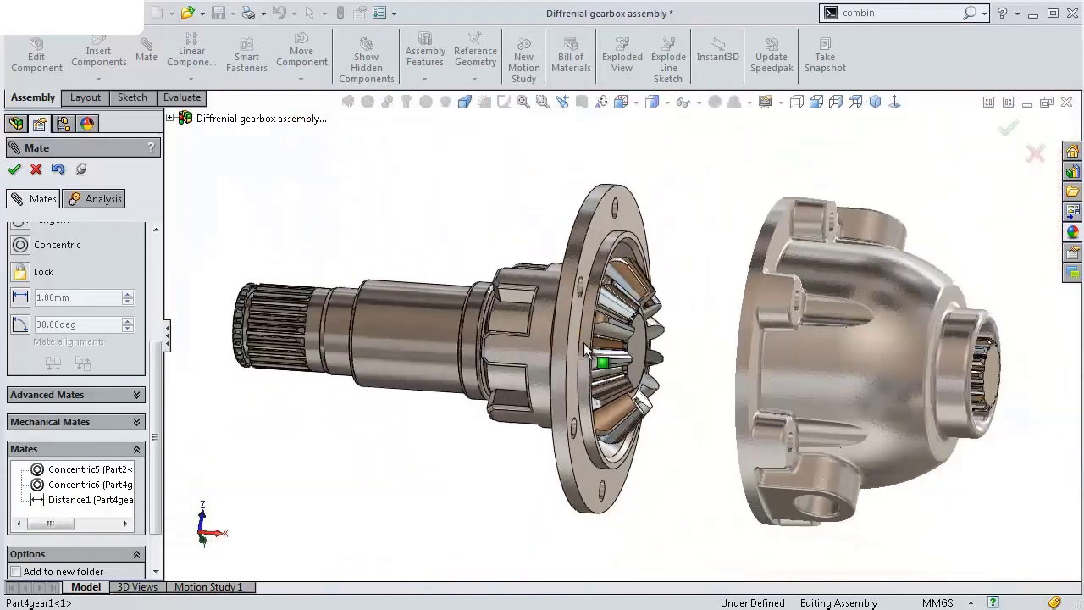
{"action": "mouse_move", "coordinate": [595, 371]}
{"action": "left_mouse_down"}
{"action": "mouse_move", "coordinate": [618, 288]}
{"action": "mouse_move", "coordinate": [601, 302]}
{"action": "mouse_move", "coordinate": [624, 440]}
{"action": "mouse_move", "coordinate": [621, 303]}
{"action": "mouse_move", "coordinate": [593, 279]}
{"action": "left_mouse_up"}
{"action": "left_click", "coordinate": [16, 170]}
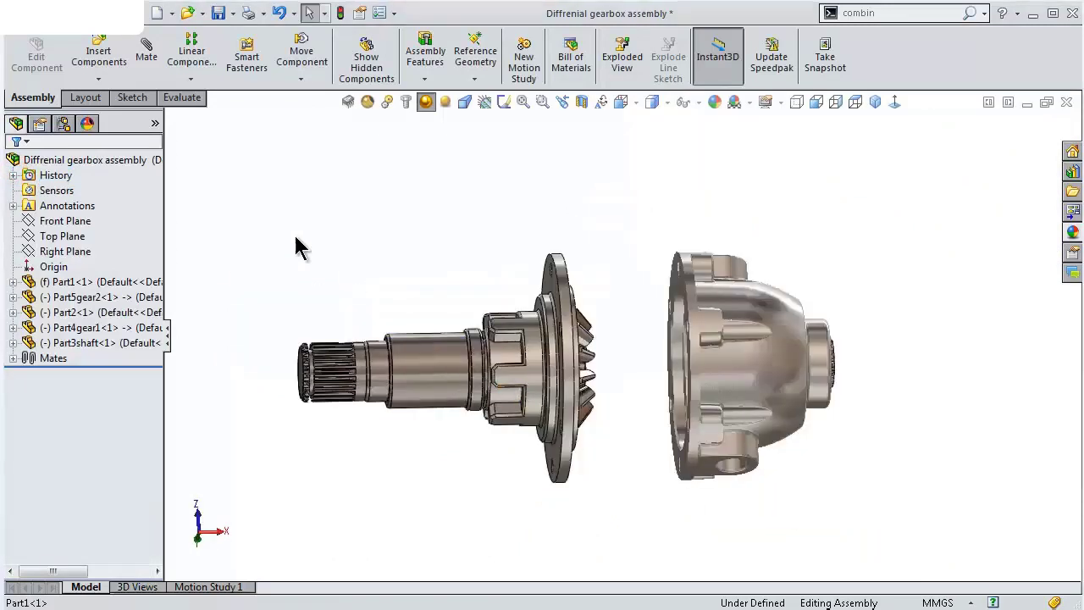
Insert Part6, the slotted clutch ring, into the assembly beside the shaft and flange.
{"action": "left_click", "coordinate": [100, 57]}
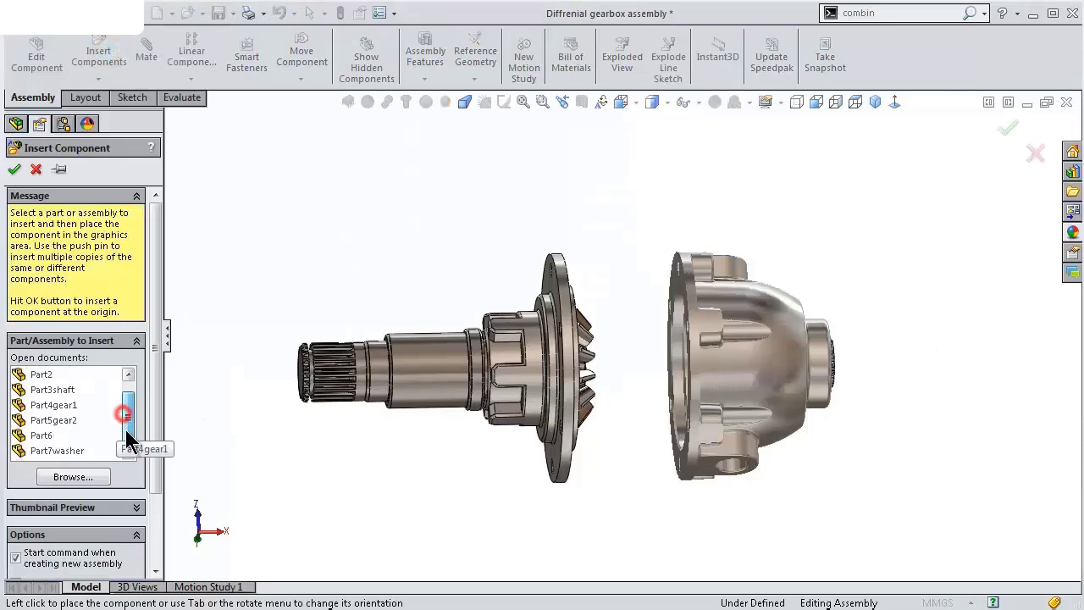
{"action": "left_click", "coordinate": [48, 434]}
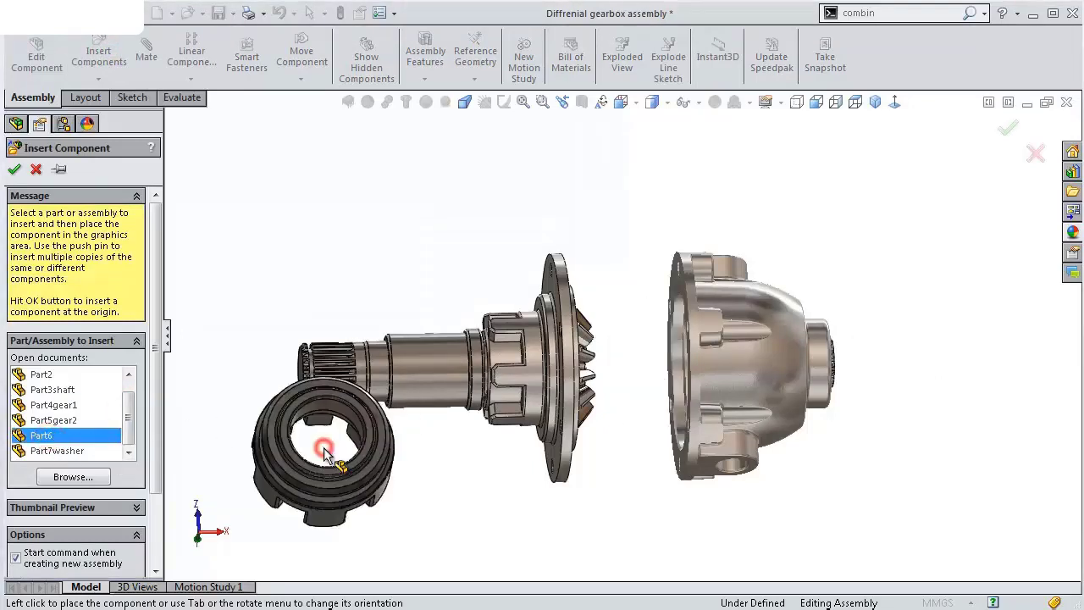
{"action": "left_click", "coordinate": [343, 439]}
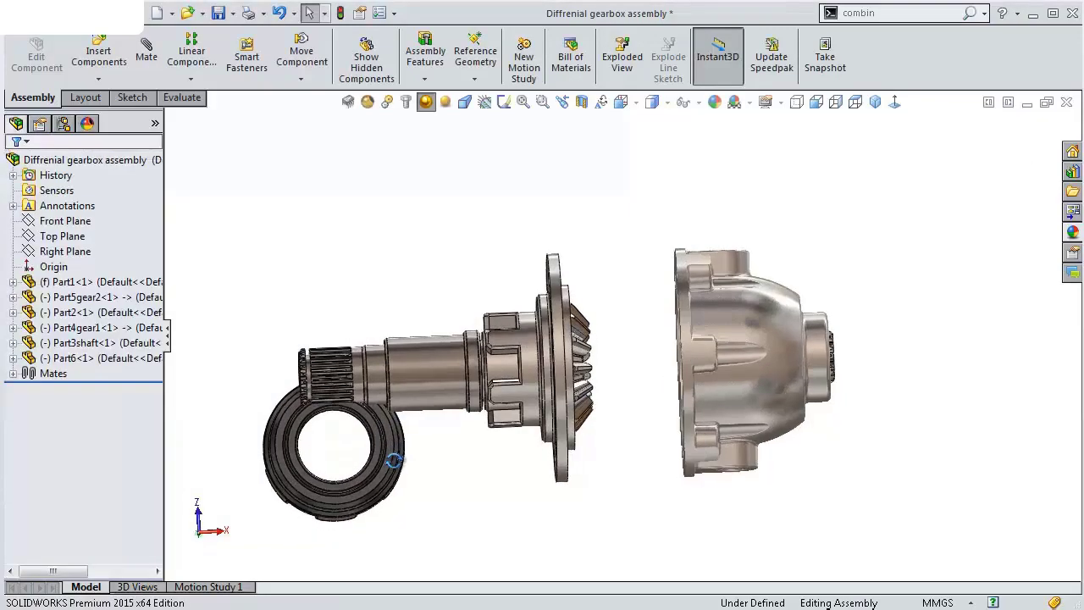
{"action": "scroll", "coordinate": [360, 439], "scroll_direction": "down", "scroll_amount": 4}
{"action": "middle_click_drag", "start_coordinate": [360, 439], "coordinate": [338, 449]}
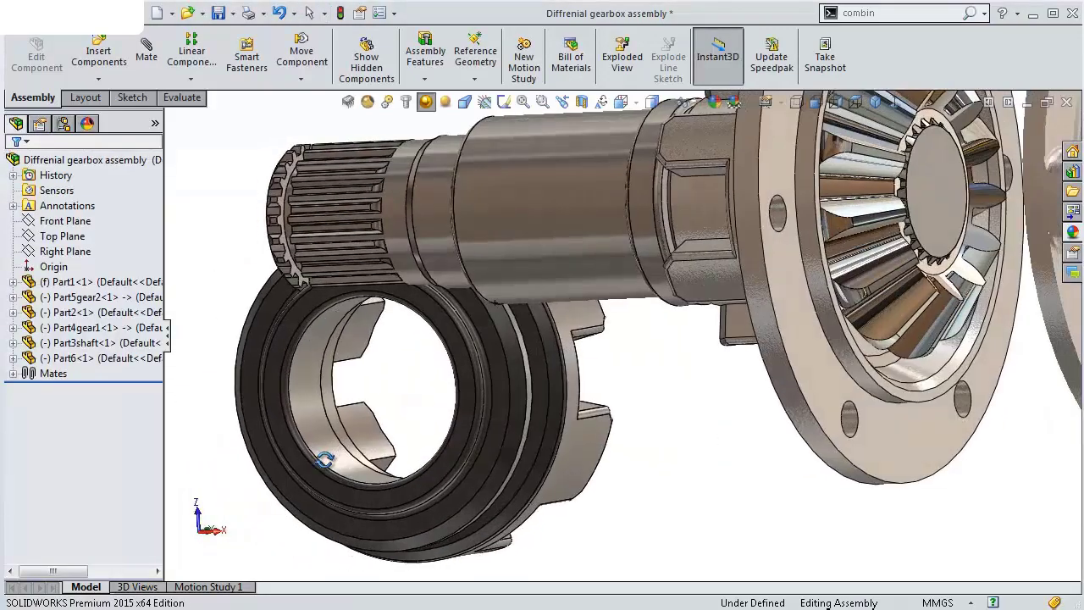
Mate the Part6 ring's inner face concentric to Part3shaft, with mate alignment flipped.
{"action": "left_click", "coordinate": [320, 437]}
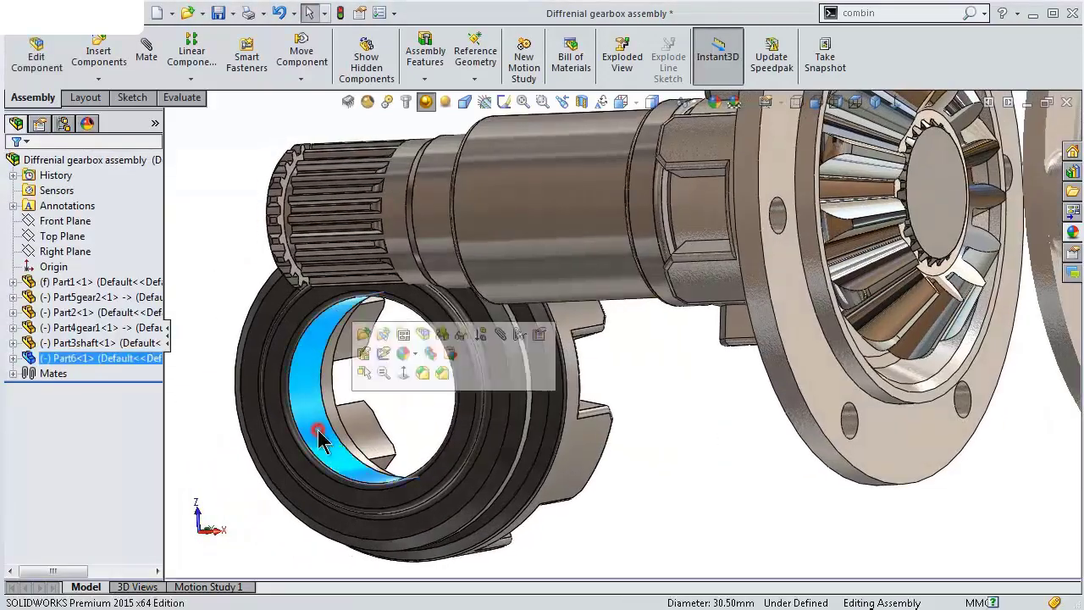
{"action": "left_click", "coordinate": [501, 334]}
{"action": "left_click", "coordinate": [540, 244]}
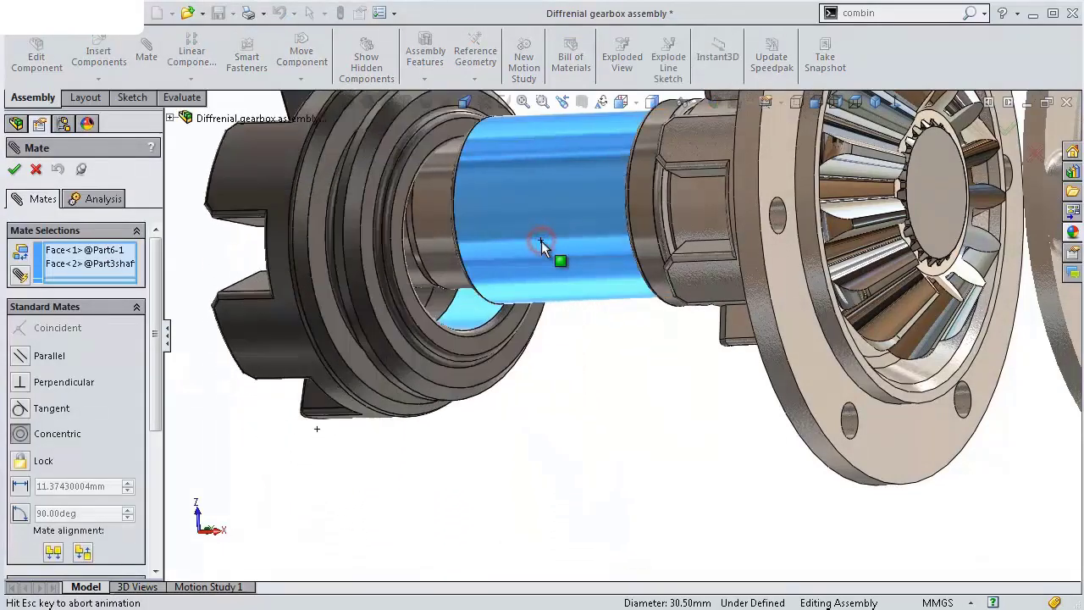
{"action": "left_click", "coordinate": [477, 204]}
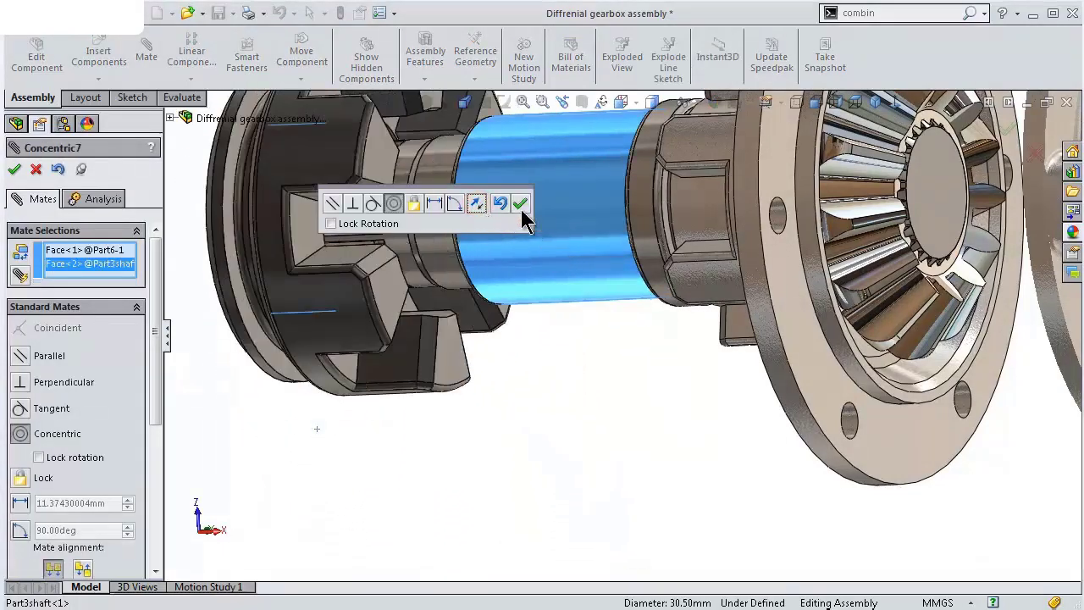
{"action": "left_click", "coordinate": [521, 203]}
Slide the clutch ring along the shaft toward the flange.
{"action": "scroll", "coordinate": [573, 229], "scroll_direction": "up", "scroll_amount": 3}
{"action": "middle_click_drag", "start_coordinate": [593, 217], "coordinate": [610, 271]}
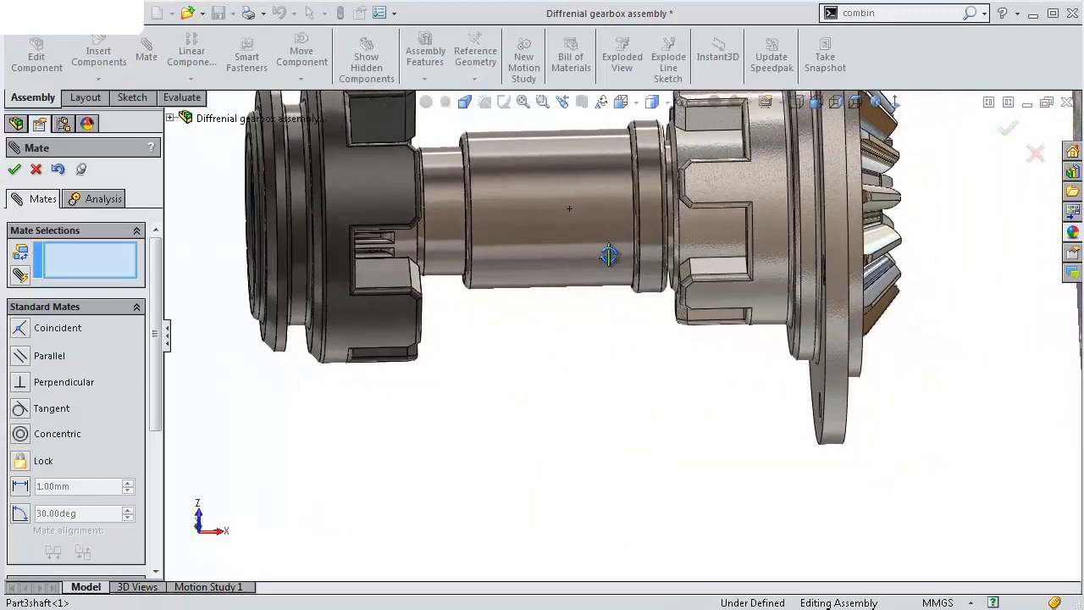
{"action": "scroll", "coordinate": [609, 270], "scroll_direction": "up", "scroll_amount": 1}
{"action": "mouse_move", "coordinate": [456, 239]}
{"action": "left_mouse_down"}
{"action": "mouse_move", "coordinate": [595, 258]}
{"action": "mouse_move", "coordinate": [661, 285]}
{"action": "left_mouse_up"}
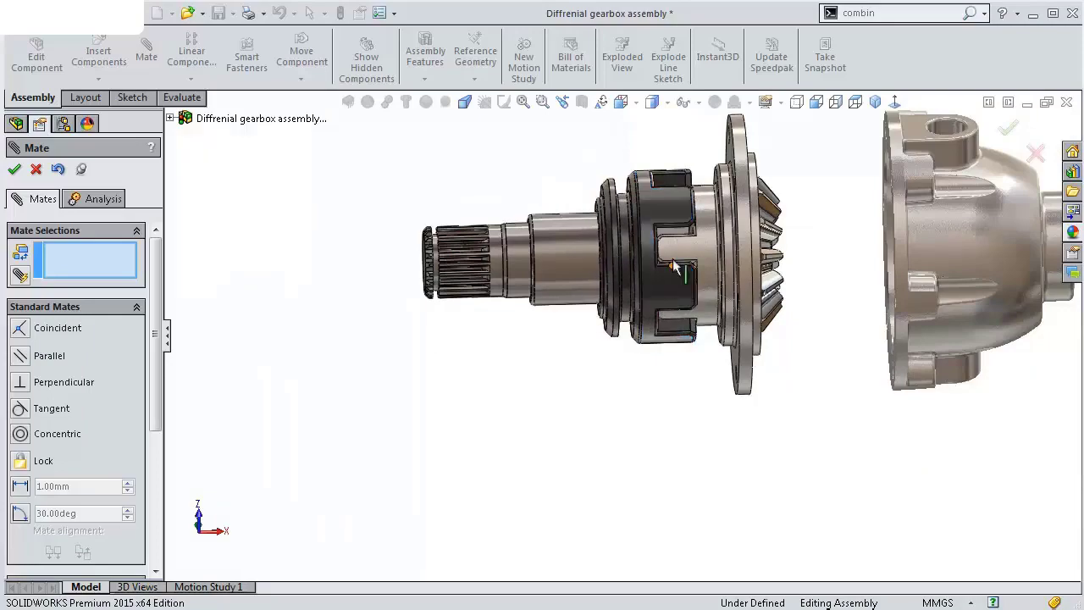
Mate one side face of the ring's slot coincident with the matching flange hub lug face.
{"action": "scroll", "coordinate": [665, 280], "scroll_direction": "down", "scroll_amount": 3}
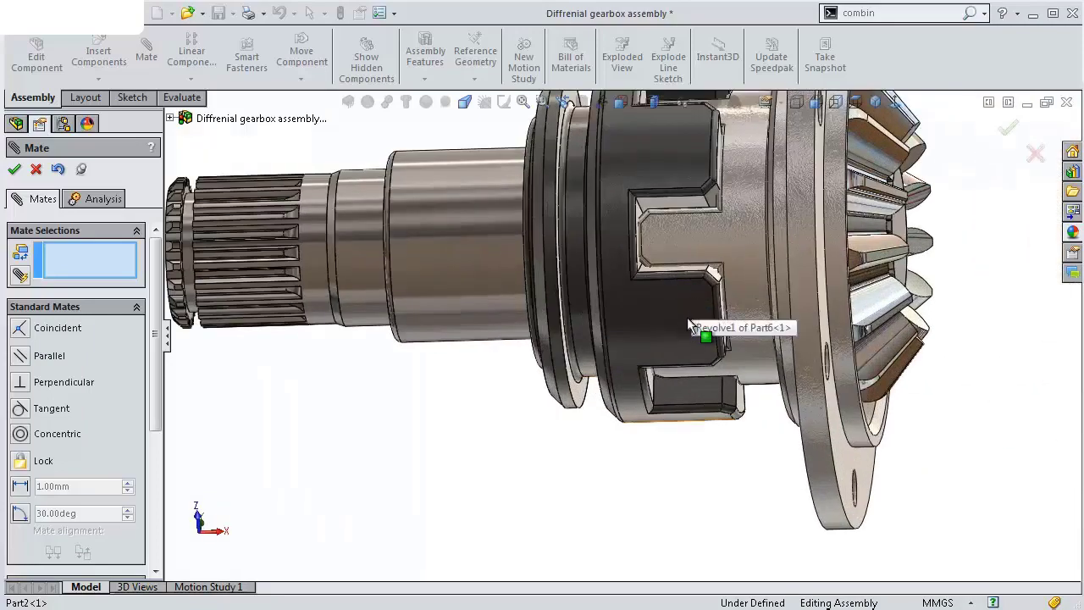
{"action": "left_click_drag", "start_coordinate": [688, 322], "coordinate": [673, 326]}
{"action": "middle_click_drag", "start_coordinate": [674, 326], "coordinate": [712, 321]}
{"action": "scroll", "coordinate": [724, 313], "scroll_direction": "down", "scroll_amount": 3}
{"action": "scroll", "coordinate": [741, 327], "scroll_direction": "down", "scroll_amount": 2}
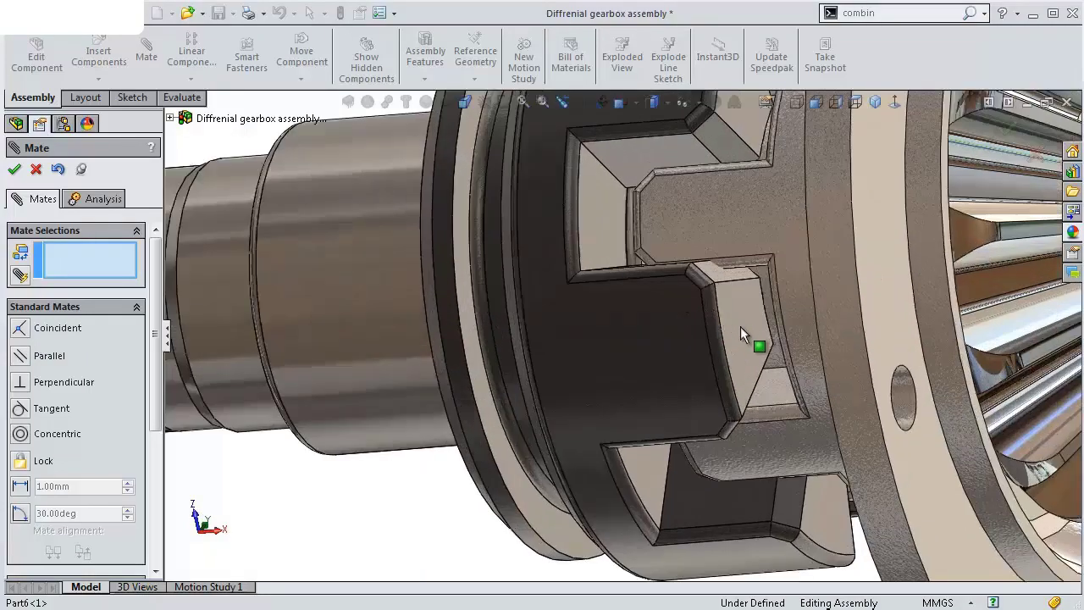
{"action": "left_click", "coordinate": [741, 327]}
{"action": "scroll", "coordinate": [737, 322], "scroll_direction": "down", "scroll_amount": 3}
{"action": "scroll", "coordinate": [724, 305], "scroll_direction": "down", "scroll_amount": 3}
{"action": "scroll", "coordinate": [713, 289], "scroll_direction": "down", "scroll_amount": 2}
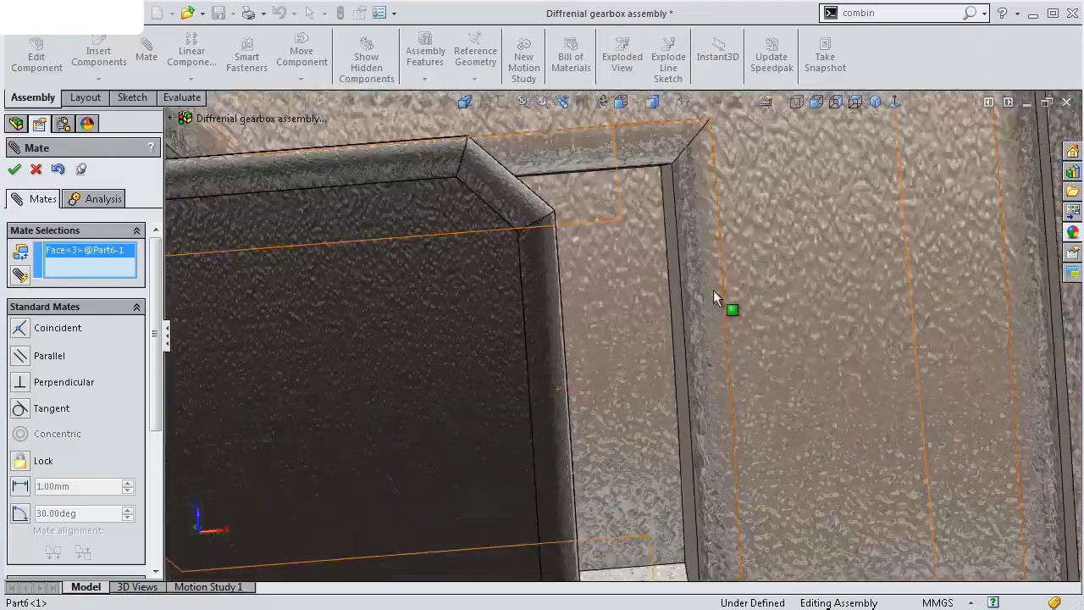
{"action": "scroll", "coordinate": [713, 290], "scroll_direction": "up", "scroll_amount": 2}
{"action": "left_click", "coordinate": [661, 284]}
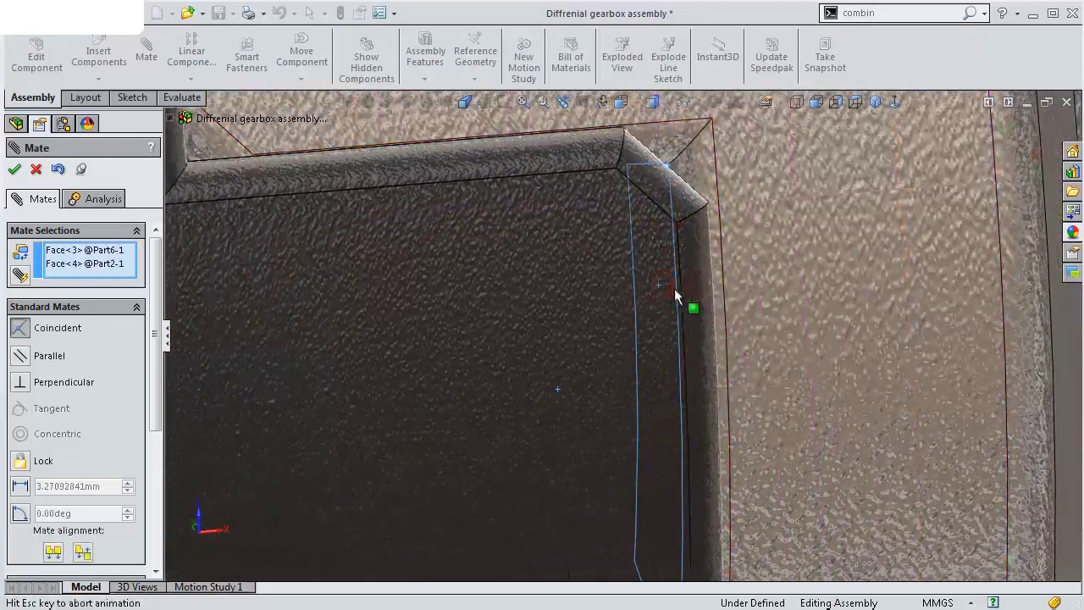
{"action": "left_click", "coordinate": [864, 253]}
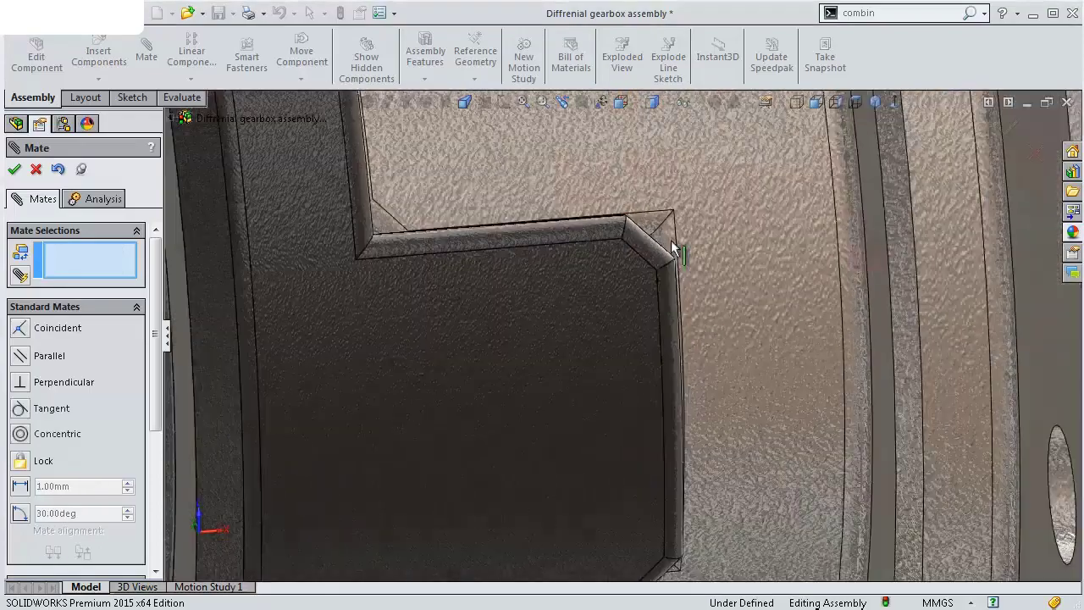
Mate the opposite slot face coincident with the other hub lug face.
{"action": "middle_click_drag", "start_coordinate": [569, 322], "coordinate": [515, 354]}
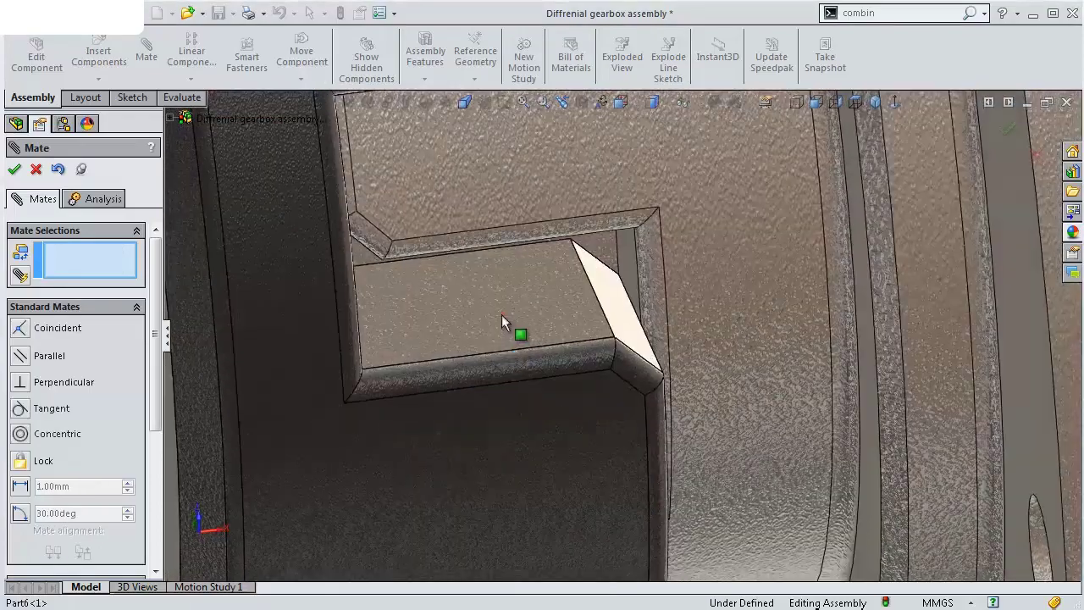
{"action": "left_click", "coordinate": [501, 314]}
{"action": "middle_click_drag", "start_coordinate": [509, 437], "coordinate": [506, 329]}
{"action": "left_click", "coordinate": [488, 352]}
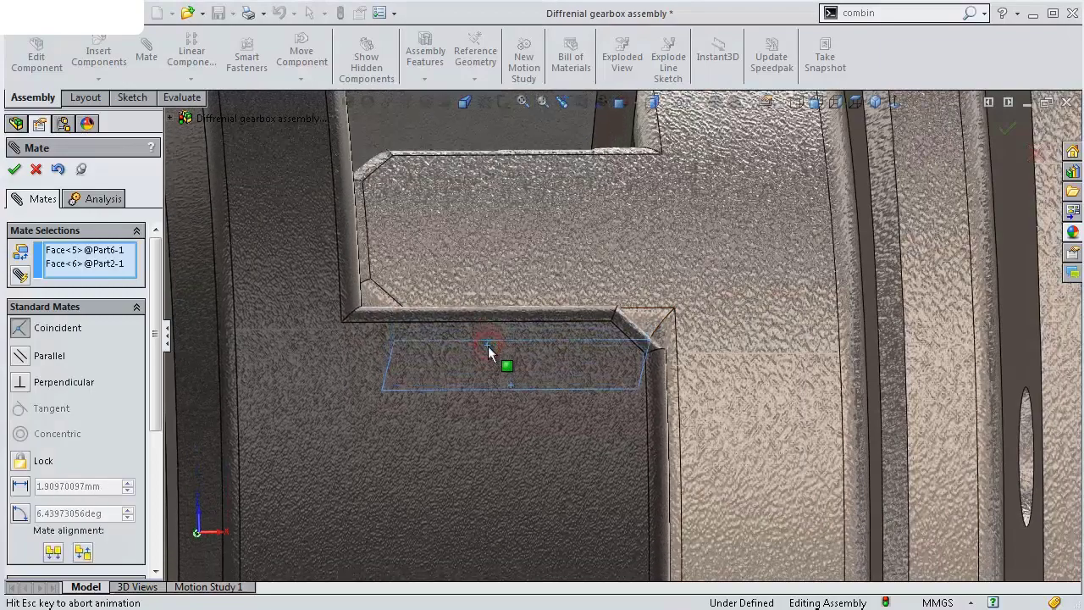
{"action": "left_click", "coordinate": [472, 370]}
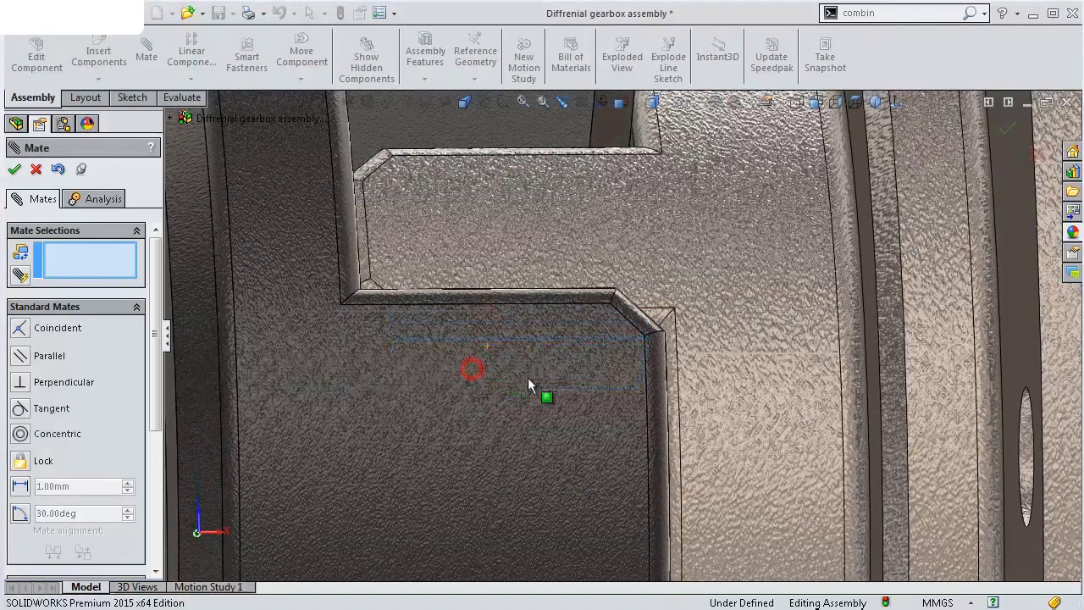
Drag the assembly to confirm ring, shaft and gear move together, then finish mating.
{"action": "scroll", "coordinate": [529, 378], "scroll_direction": "up", "scroll_amount": 5}
{"action": "scroll", "coordinate": [551, 373], "scroll_direction": "up", "scroll_amount": 2}
{"action": "scroll", "coordinate": [543, 356], "scroll_direction": "up", "scroll_amount": 1}
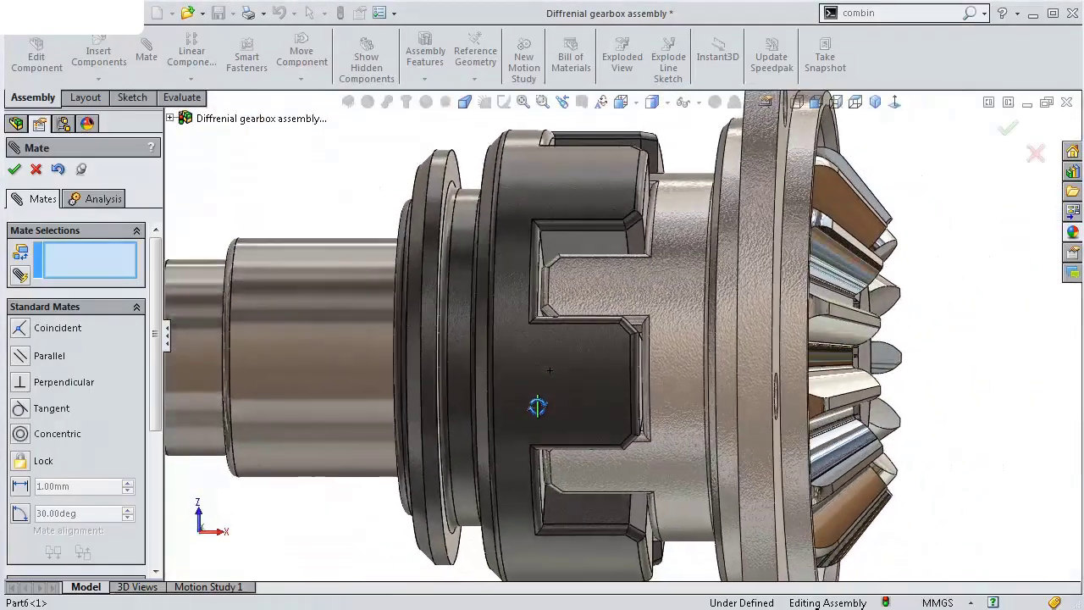
{"action": "scroll", "coordinate": [547, 373], "scroll_direction": "up", "scroll_amount": 3}
{"action": "scroll", "coordinate": [557, 402], "scroll_direction": "up", "scroll_amount": 2}
{"action": "left_click_drag", "start_coordinate": [569, 376], "coordinate": [569, 377]}
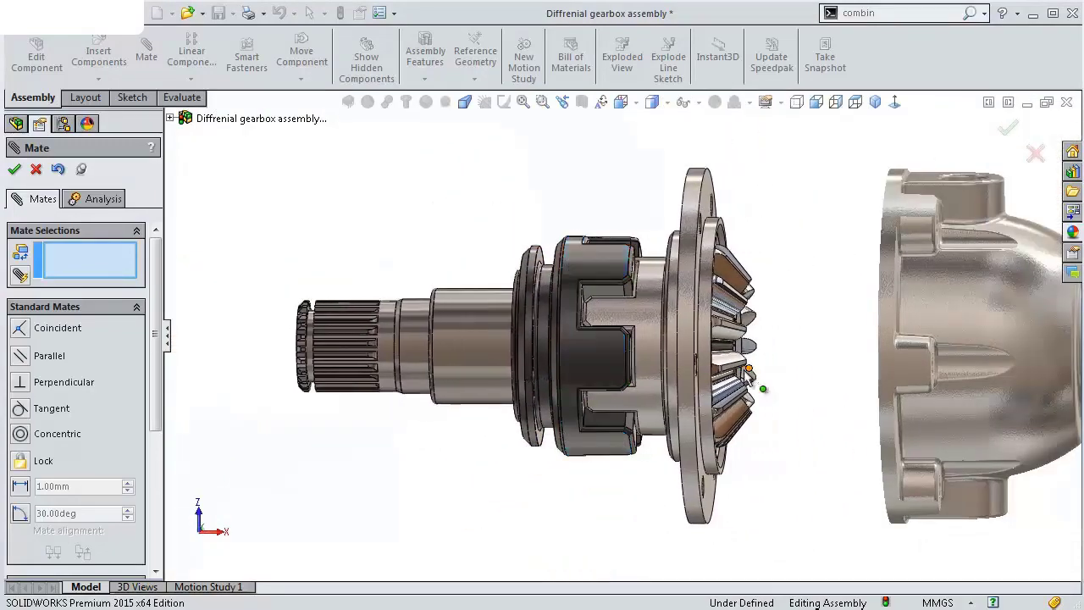
{"action": "left_click_drag", "start_coordinate": [726, 323], "coordinate": [745, 371]}
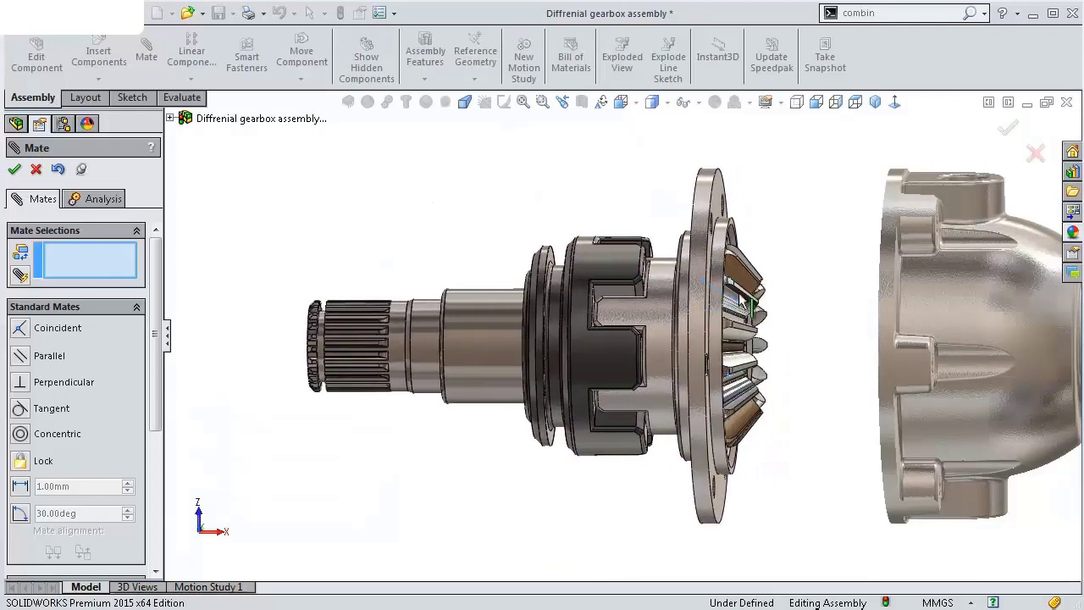
{"action": "left_click", "coordinate": [14, 170]}
{"action": "left_click", "coordinate": [100, 59]}
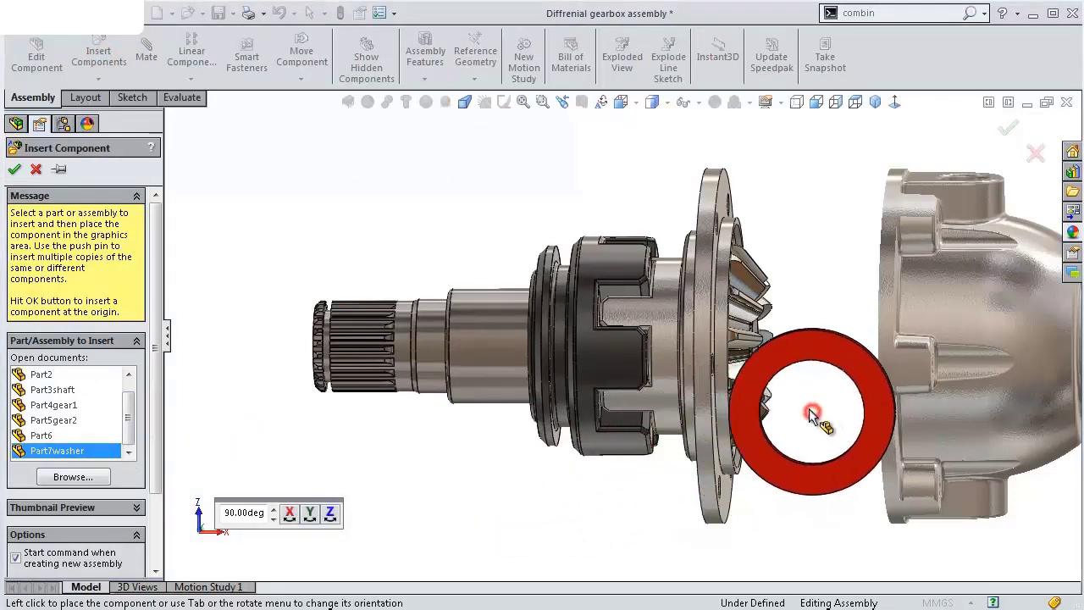
Place the red Part7washer, then pull the shaft-flange unit and a bevel gear clear of the housing.
{"action": "left_click", "coordinate": [810, 417]}
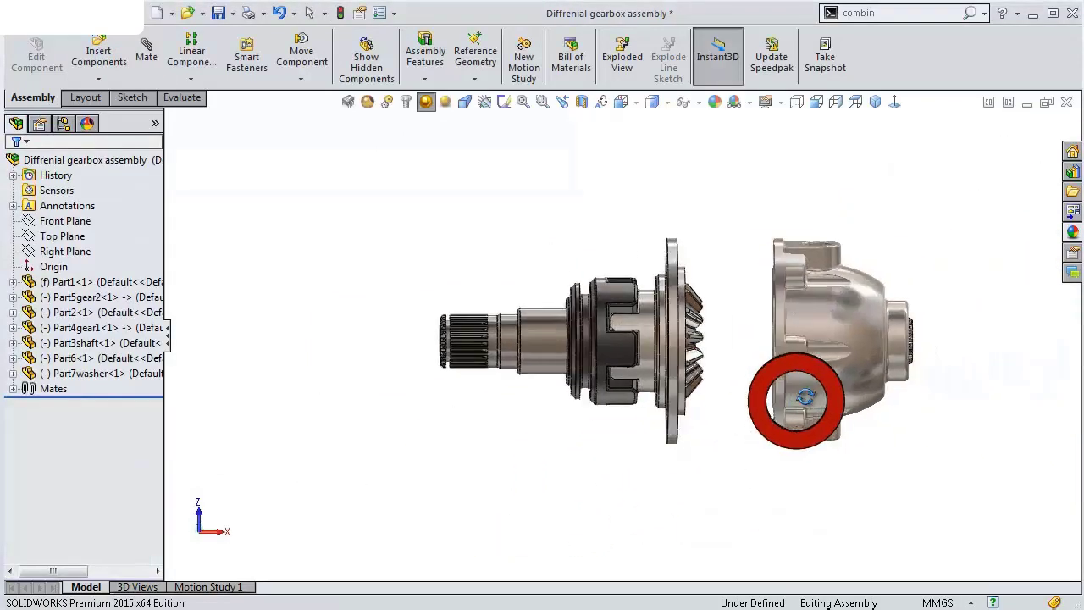
{"action": "middle_click_drag", "start_coordinate": [786, 399], "coordinate": [809, 413]}
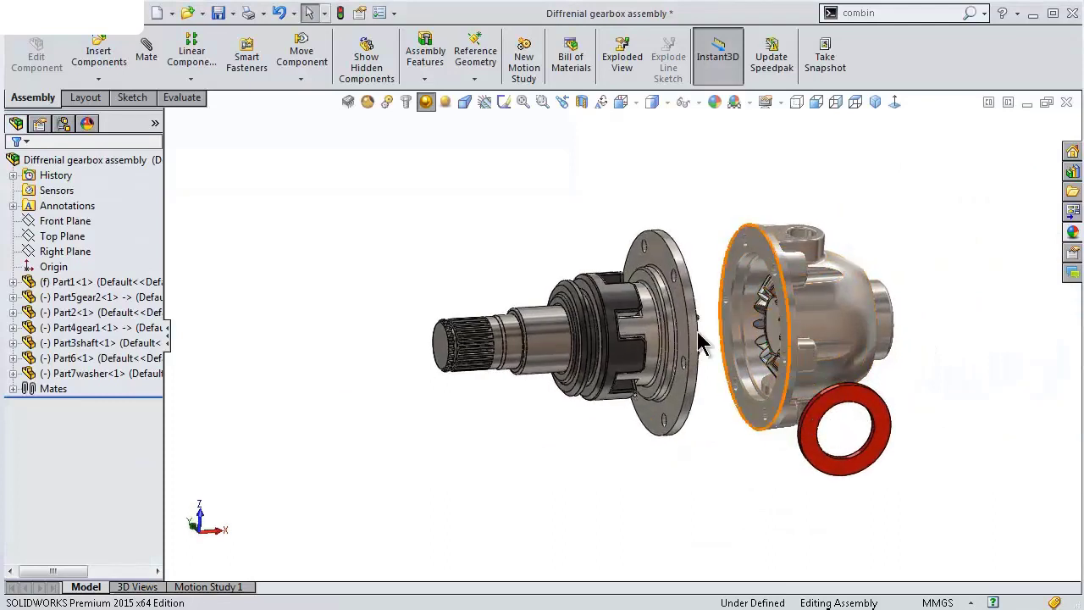
{"action": "mouse_move", "coordinate": [688, 339]}
{"action": "left_mouse_down"}
{"action": "mouse_move", "coordinate": [730, 348]}
{"action": "mouse_move", "coordinate": [572, 330]}
{"action": "left_mouse_up"}
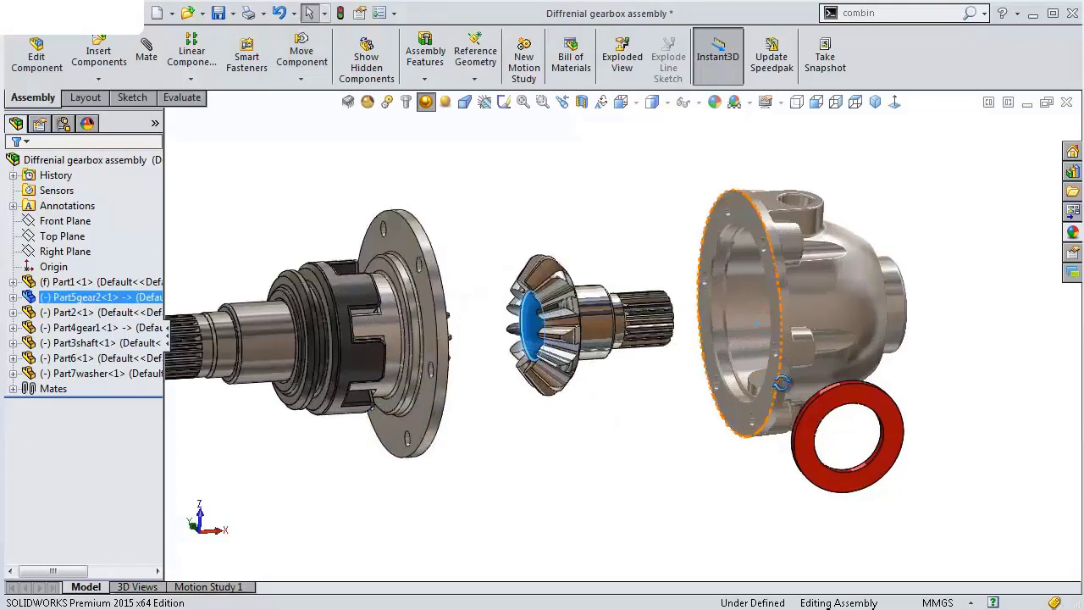
{"action": "middle_click_drag", "start_coordinate": [572, 330], "coordinate": [752, 394]}
{"action": "scroll", "coordinate": [746, 407], "scroll_direction": "down", "scroll_amount": 2}
{"action": "scroll", "coordinate": [692, 477], "scroll_direction": "down", "scroll_amount": 2}
{"action": "scroll", "coordinate": [689, 499], "scroll_direction": "down", "scroll_amount": 2}
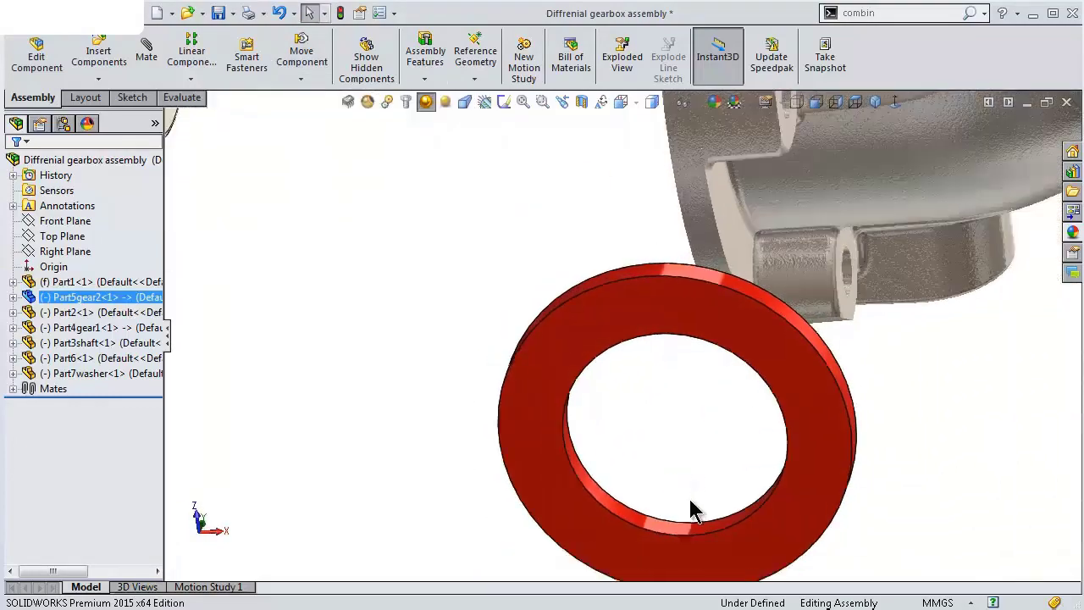
{"action": "scroll", "coordinate": [689, 499], "scroll_direction": "down", "scroll_amount": 2}
Mate Part7washer concentric to the Part5gear2 shaft and slide it onto the shaft behind the gear.
{"action": "left_click", "coordinate": [670, 522]}
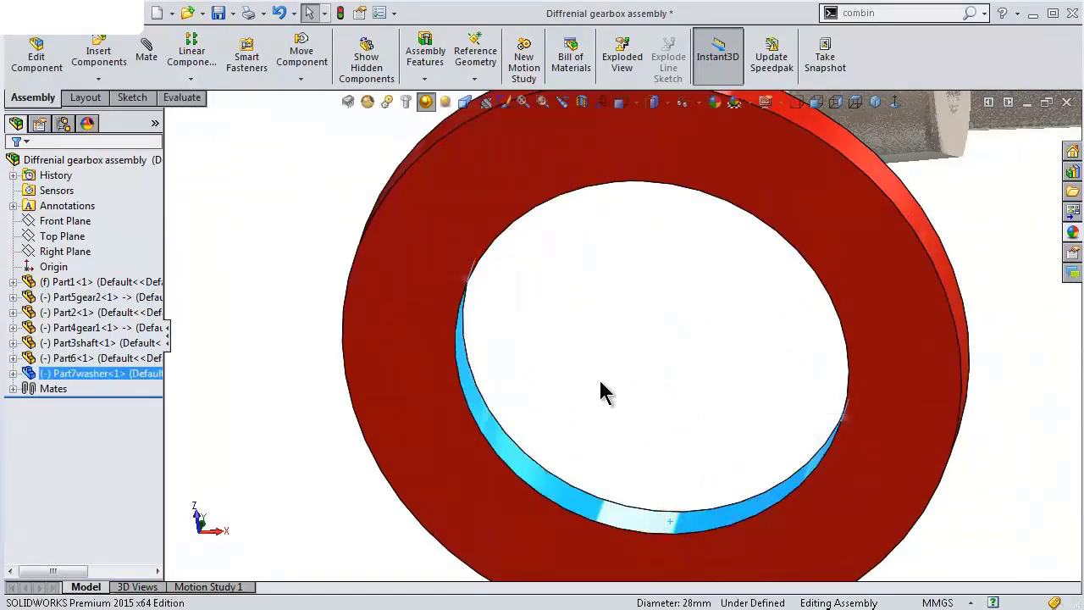
{"action": "scroll", "coordinate": [695, 219], "scroll_direction": "up", "scroll_amount": 3}
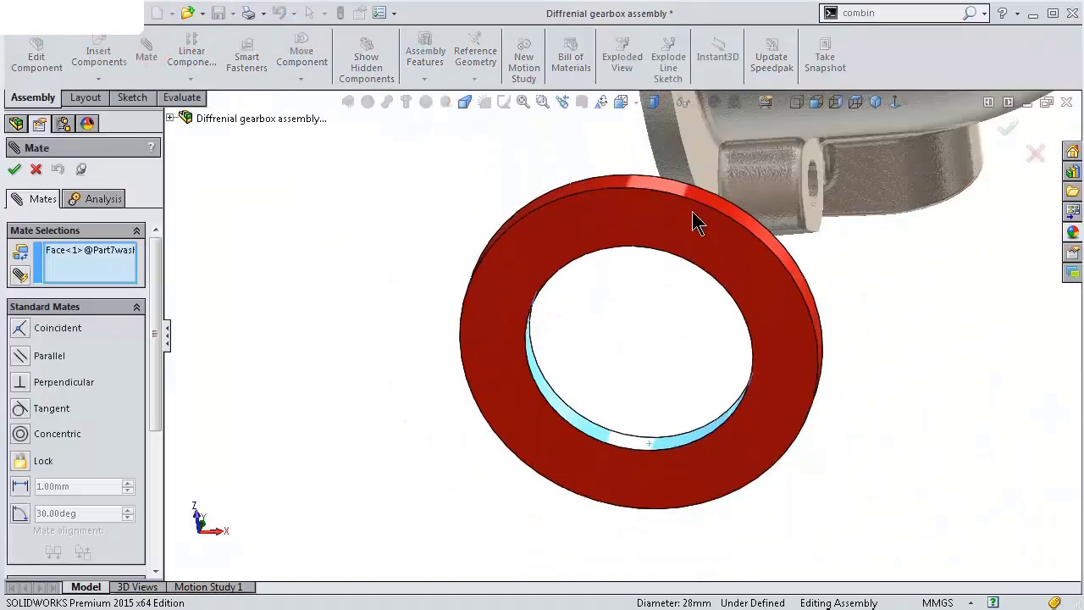
{"action": "scroll", "coordinate": [677, 216], "scroll_direction": "up", "scroll_amount": 3}
{"action": "scroll", "coordinate": [458, 165], "scroll_direction": "down", "scroll_amount": 2}
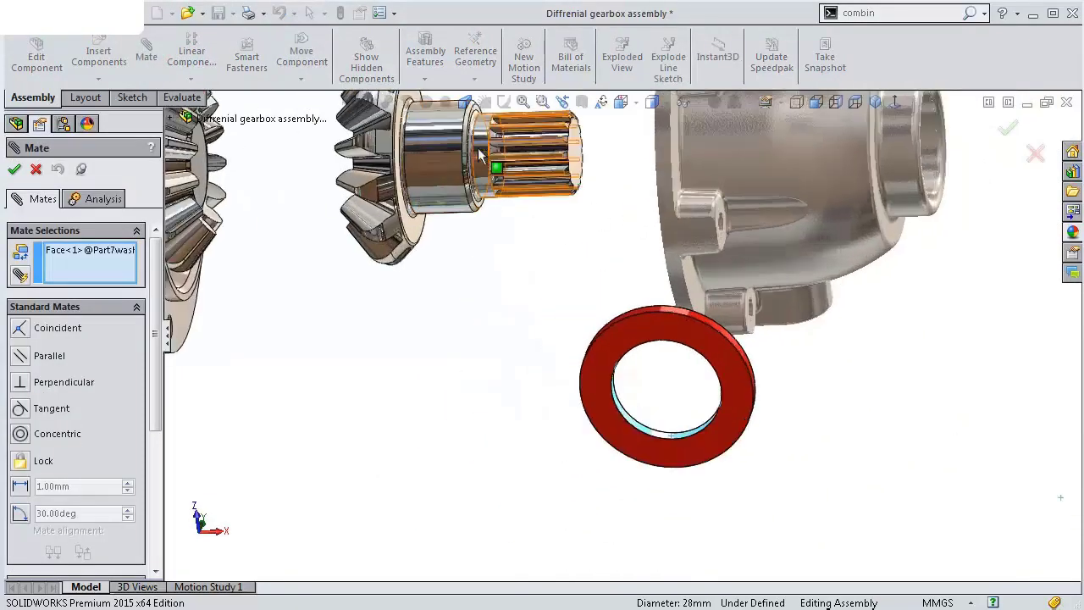
{"action": "scroll", "coordinate": [508, 183], "scroll_direction": "down", "scroll_amount": 2}
{"action": "scroll", "coordinate": [521, 199], "scroll_direction": "down", "scroll_amount": 2}
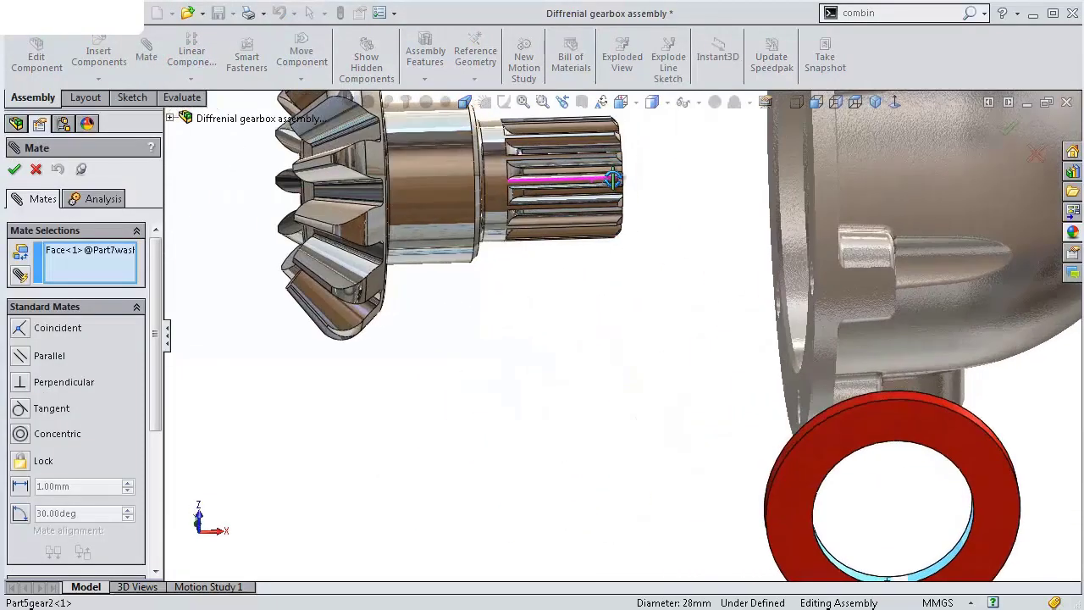
{"action": "left_click", "coordinate": [429, 190]}
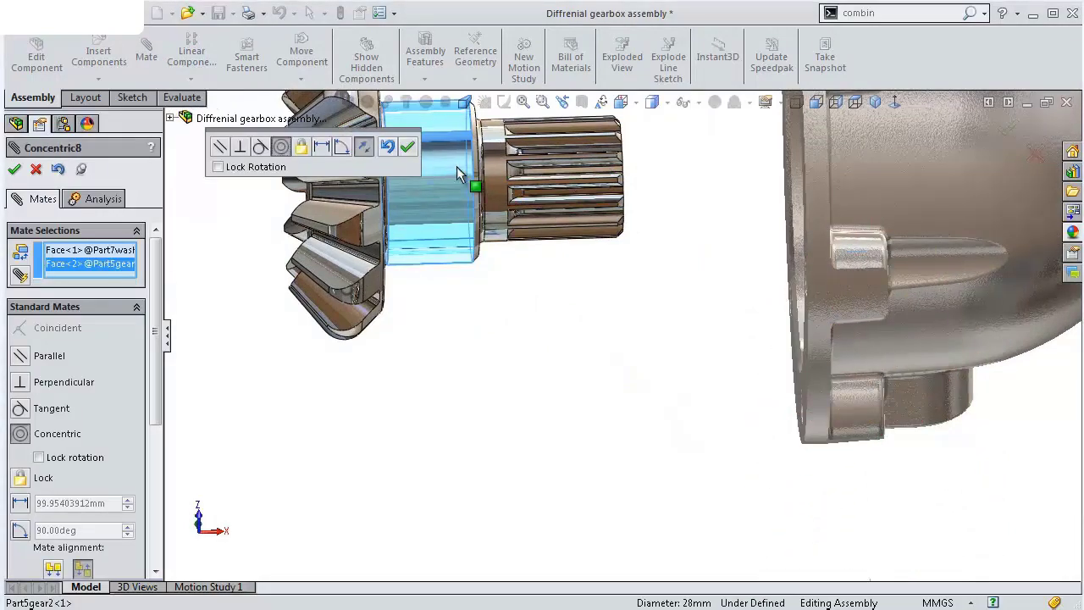
{"action": "left_click", "coordinate": [407, 148]}
{"action": "middle_click_drag", "start_coordinate": [549, 179], "coordinate": [653, 197]}
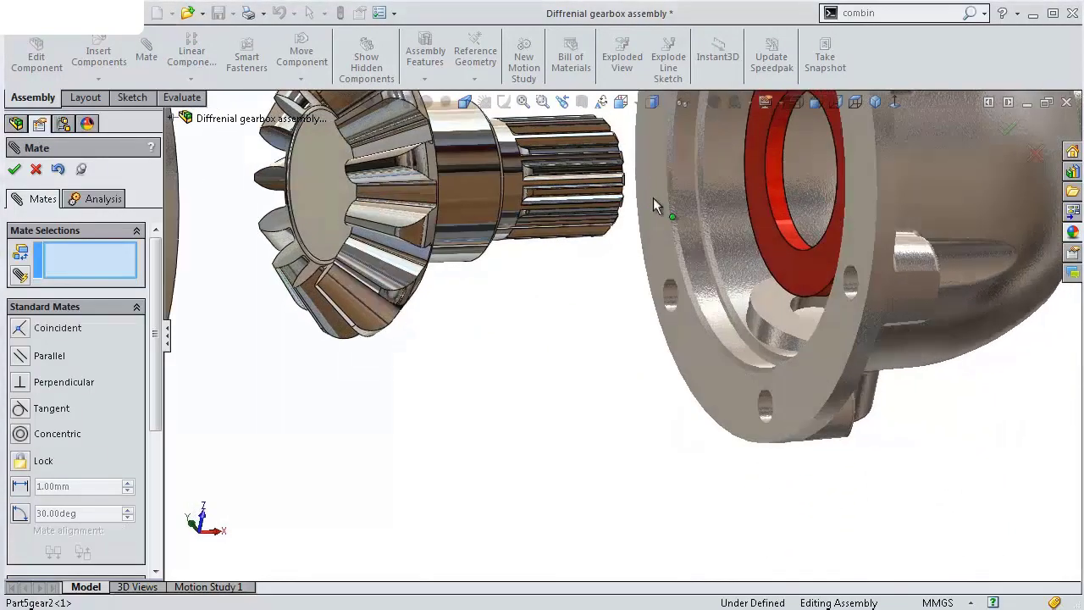
{"action": "left_click_drag", "start_coordinate": [786, 259], "coordinate": [555, 247]}
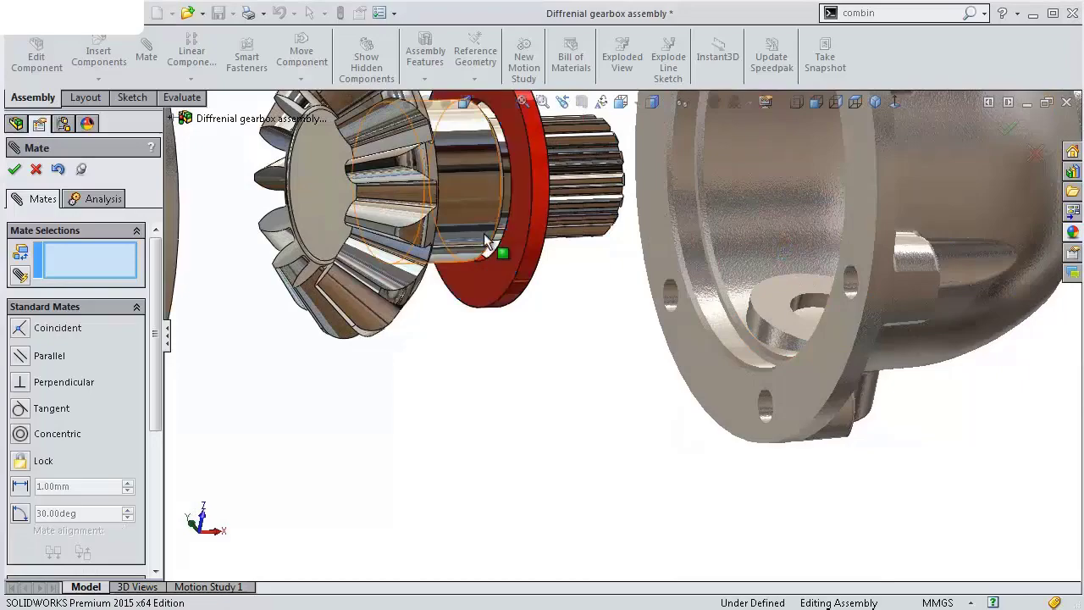
Mate the gear's flat back face coincident with the washer face.
{"action": "middle_click_drag", "start_coordinate": [438, 234], "coordinate": [423, 234]}
{"action": "scroll", "coordinate": [454, 327], "scroll_direction": "down", "scroll_amount": 3}
{"action": "left_click", "coordinate": [453, 331]}
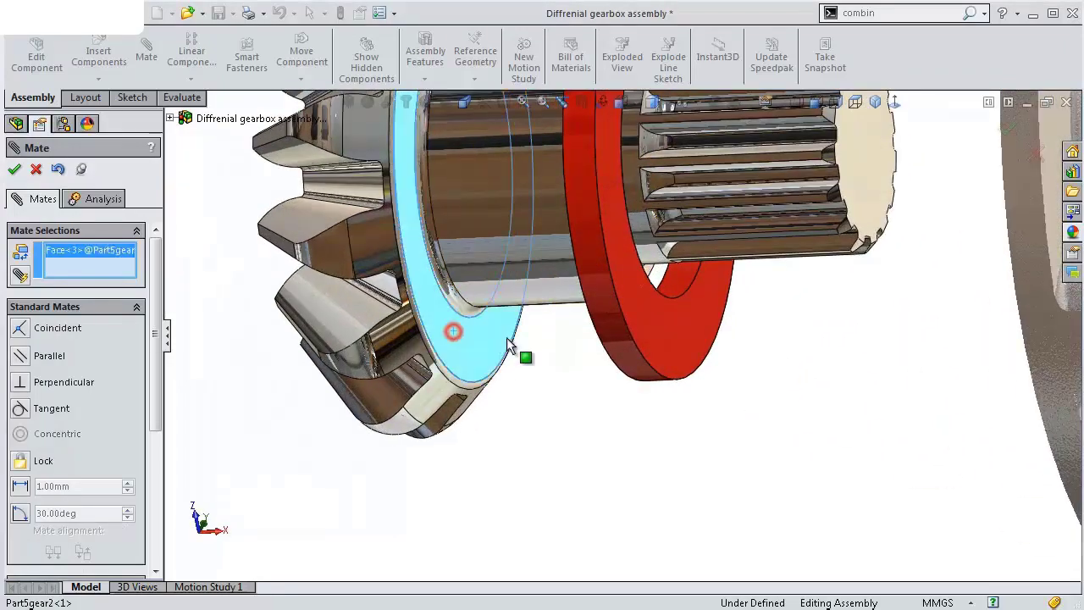
{"action": "middle_click_drag", "start_coordinate": [506, 337], "coordinate": [734, 347]}
{"action": "left_click", "coordinate": [735, 347]}
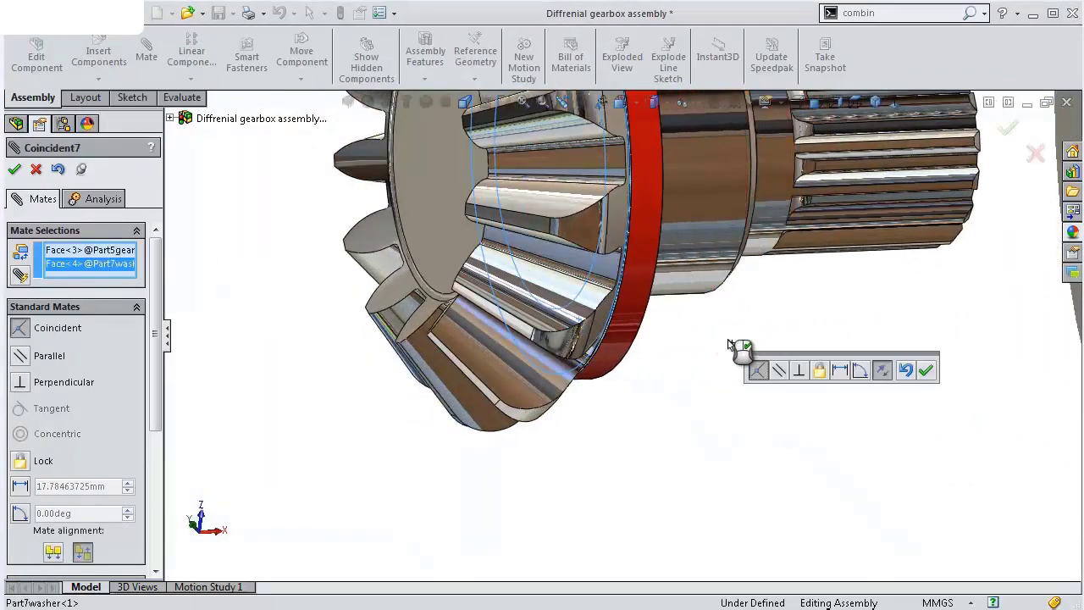
{"action": "left_click", "coordinate": [929, 377]}
Mate the washer's outer face coincident with the housing's inner face, then close mating.
{"action": "middle_click_drag", "start_coordinate": [929, 377], "coordinate": [755, 368]}
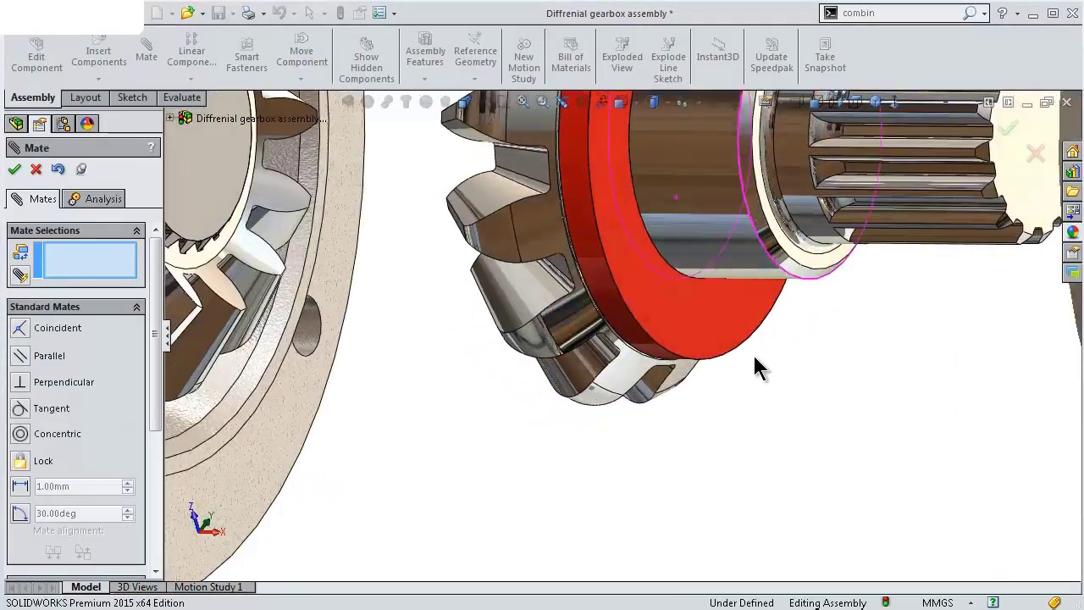
{"action": "left_click", "coordinate": [729, 325]}
{"action": "mouse_move", "coordinate": [779, 327]}
{"action": "middle_mouse_down"}
{"action": "mouse_move", "coordinate": [869, 268]}
{"action": "mouse_move", "coordinate": [746, 277]}
{"action": "middle_mouse_up"}
{"action": "left_click", "coordinate": [746, 277]}
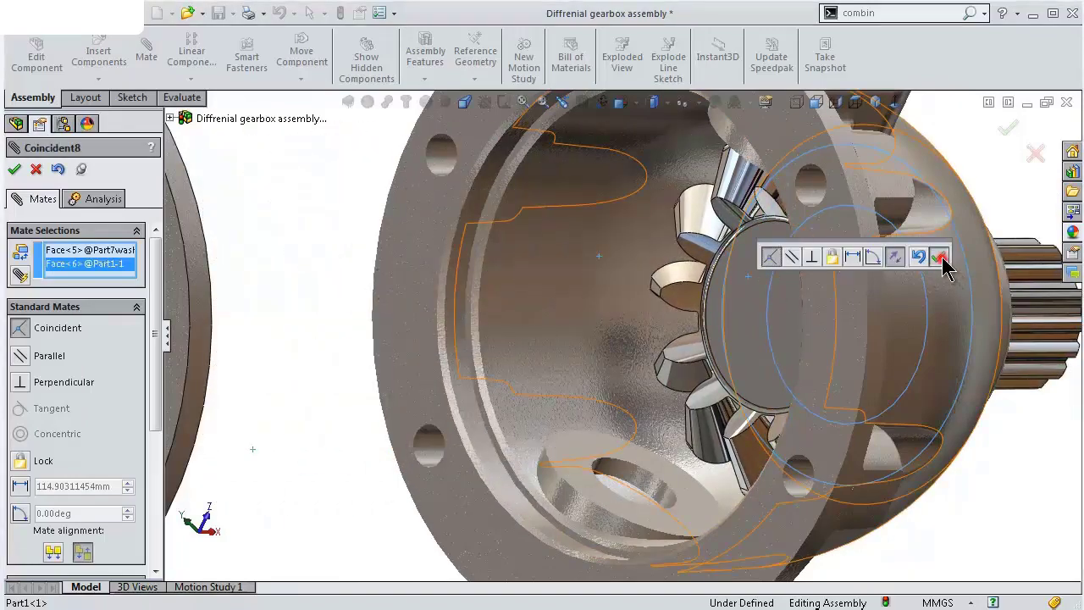
{"action": "left_click", "coordinate": [942, 260]}
{"action": "mouse_move", "coordinate": [920, 273]}
{"action": "middle_mouse_down"}
{"action": "mouse_move", "coordinate": [803, 293]}
{"action": "mouse_move", "coordinate": [969, 337]}
{"action": "mouse_move", "coordinate": [901, 322]}
{"action": "mouse_move", "coordinate": [896, 342]}
{"action": "middle_mouse_up"}
{"action": "scroll", "coordinate": [803, 294], "scroll_direction": "up", "scroll_amount": 2}
{"action": "scroll", "coordinate": [803, 294], "scroll_direction": "up", "scroll_amount": 3}
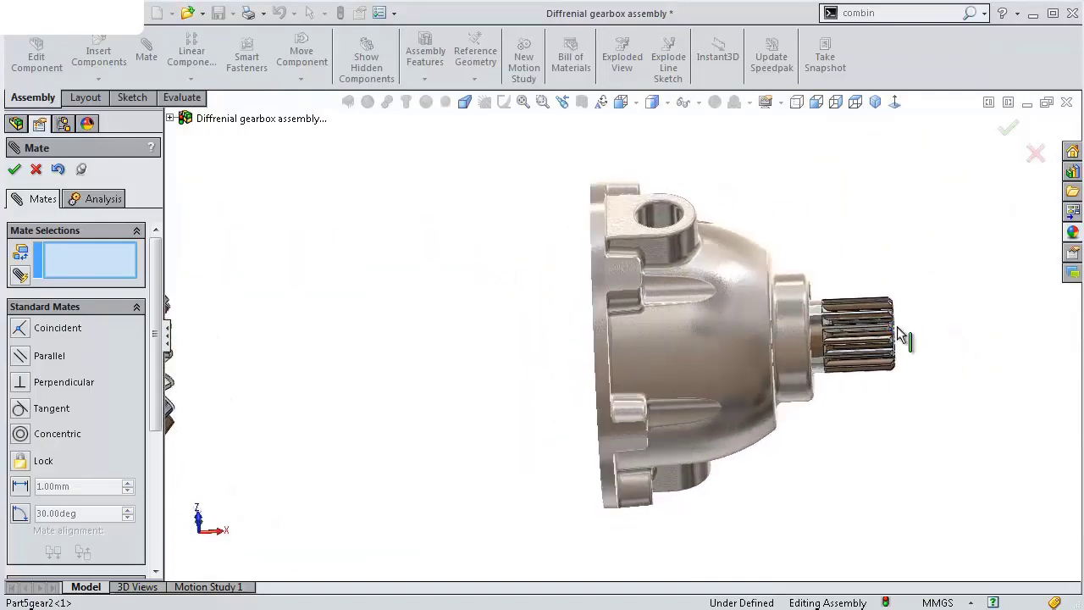
{"action": "scroll", "coordinate": [897, 327], "scroll_direction": "down", "scroll_amount": 2}
{"action": "left_click", "coordinate": [14, 169]}
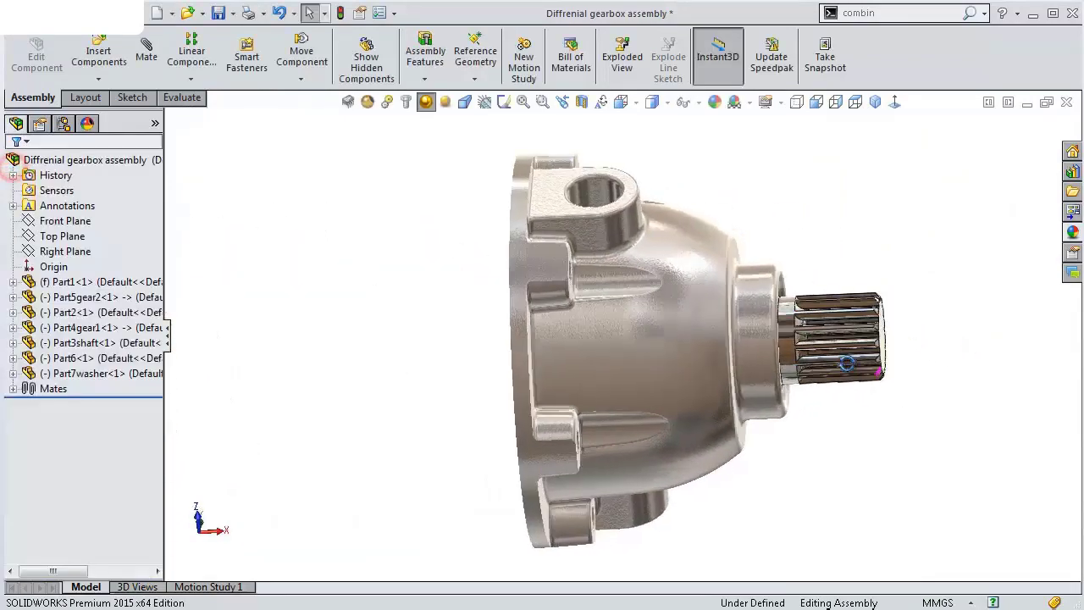
{"action": "middle_click_drag", "start_coordinate": [857, 305], "coordinate": [876, 370]}
{"action": "scroll", "coordinate": [876, 370], "scroll_direction": "down", "scroll_amount": 2}
Make the Part1 housing transparent.
{"action": "left_click_drag", "start_coordinate": [716, 307], "coordinate": [823, 246]}
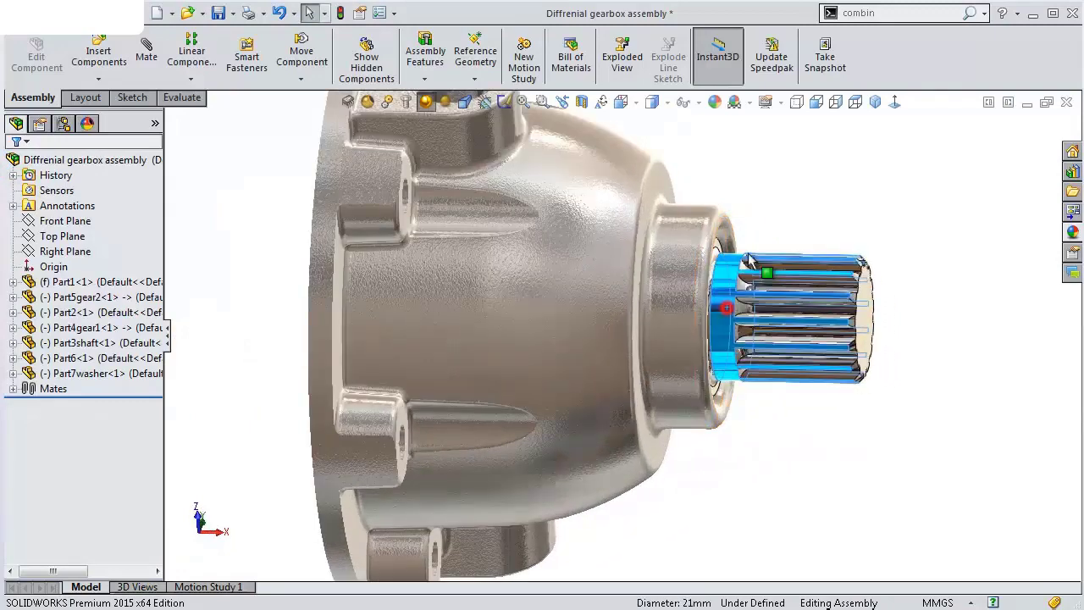
{"action": "left_click", "coordinate": [530, 310]}
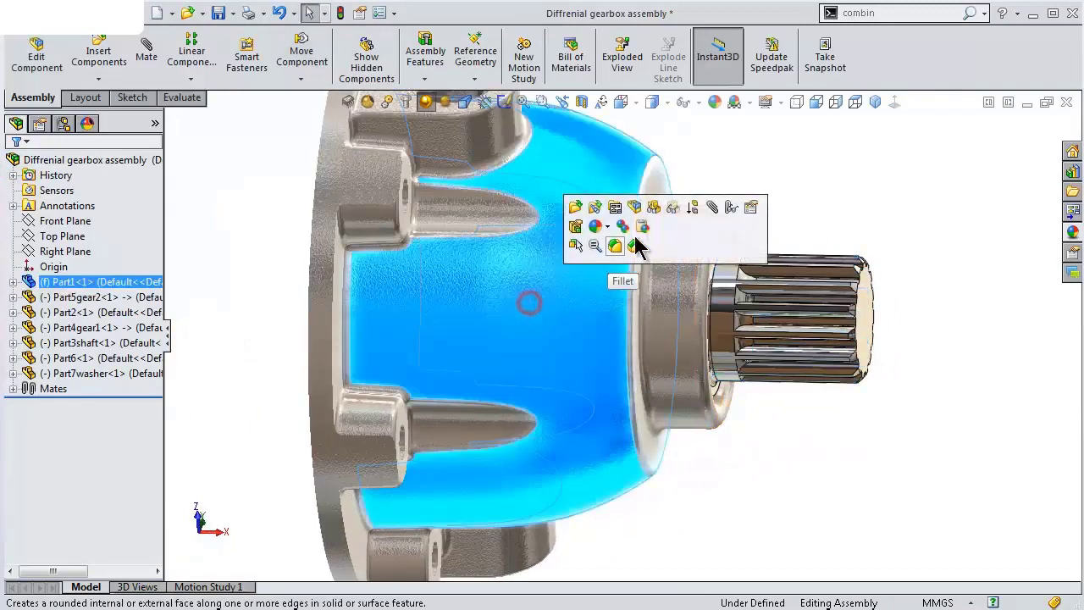
{"action": "left_click", "coordinate": [678, 212]}
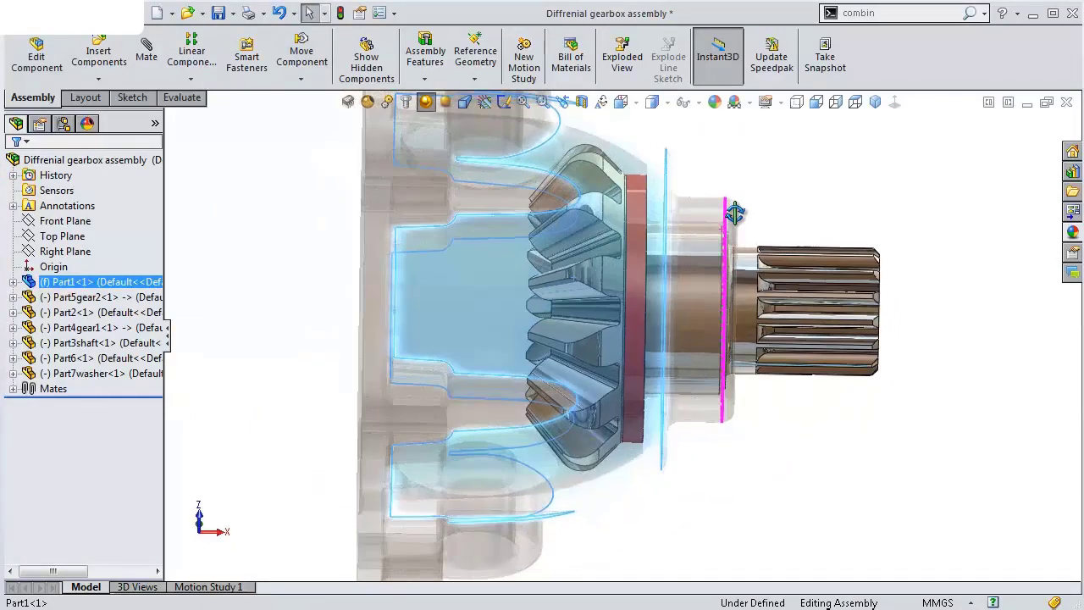
{"action": "middle_click_drag", "start_coordinate": [707, 239], "coordinate": [737, 212]}
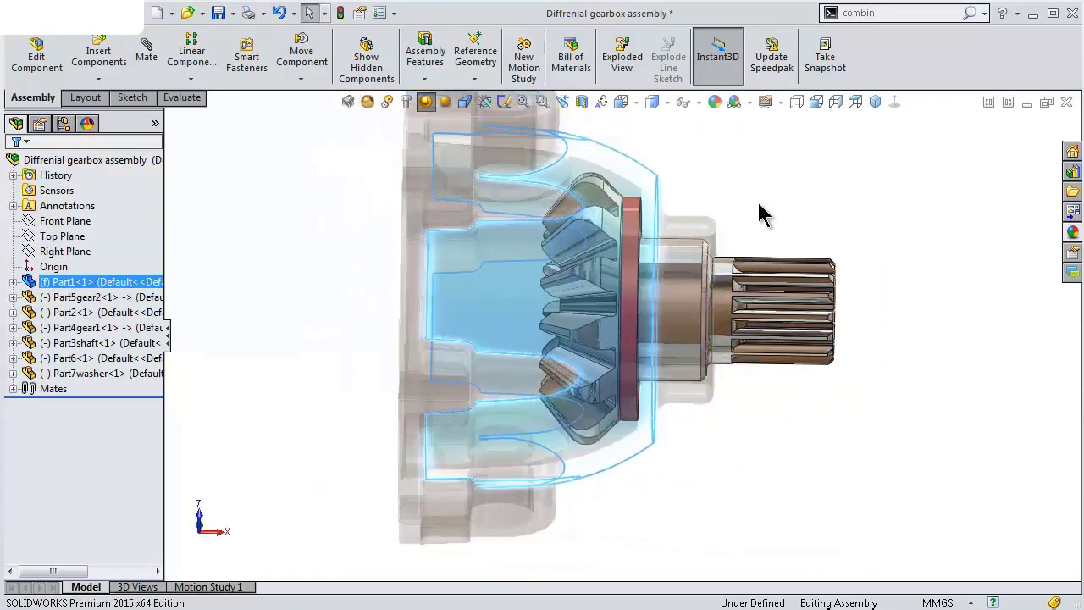
Spin the gear and shaft inside the housing with Move Component to check they turn freely.
{"action": "scroll", "coordinate": [737, 254], "scroll_direction": "down", "scroll_amount": 2}
{"action": "left_click", "coordinate": [763, 235]}
{"action": "mouse_move", "coordinate": [758, 322]}
{"action": "left_mouse_down"}
{"action": "mouse_move", "coordinate": [753, 366]}
{"action": "mouse_move", "coordinate": [741, 356]}
{"action": "left_mouse_up"}
{"action": "mouse_move", "coordinate": [741, 356]}
{"action": "middle_mouse_down"}
{"action": "mouse_move", "coordinate": [752, 311]}
{"action": "mouse_move", "coordinate": [676, 312]}
{"action": "middle_mouse_up"}
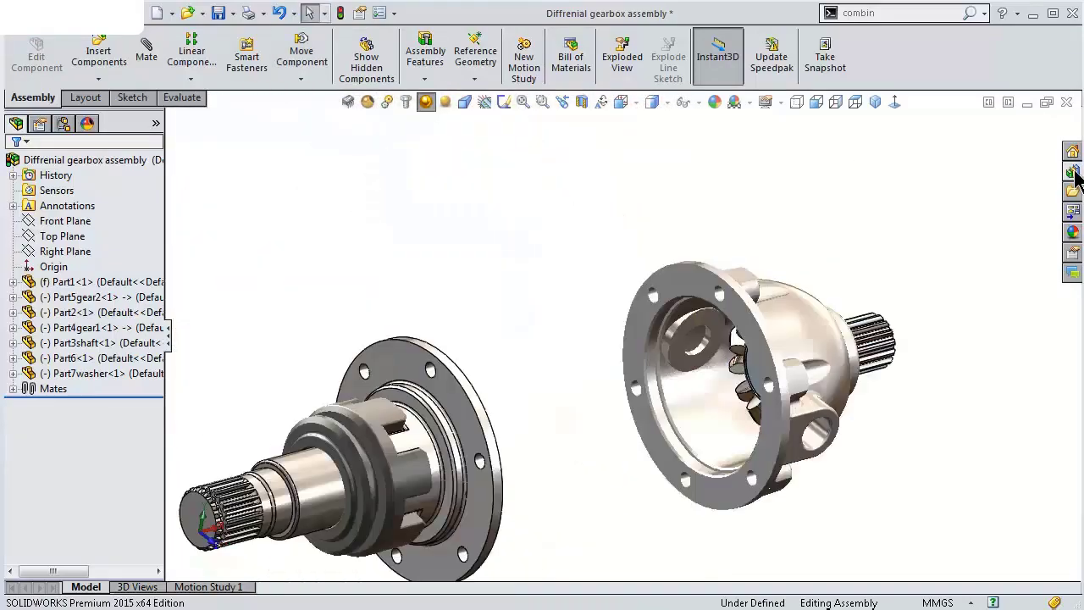
Drag a Straight Miter Gear from Toolbox ISO > Power Transmission > Gears into the assembly.
{"action": "left_click", "coordinate": [1073, 171]}
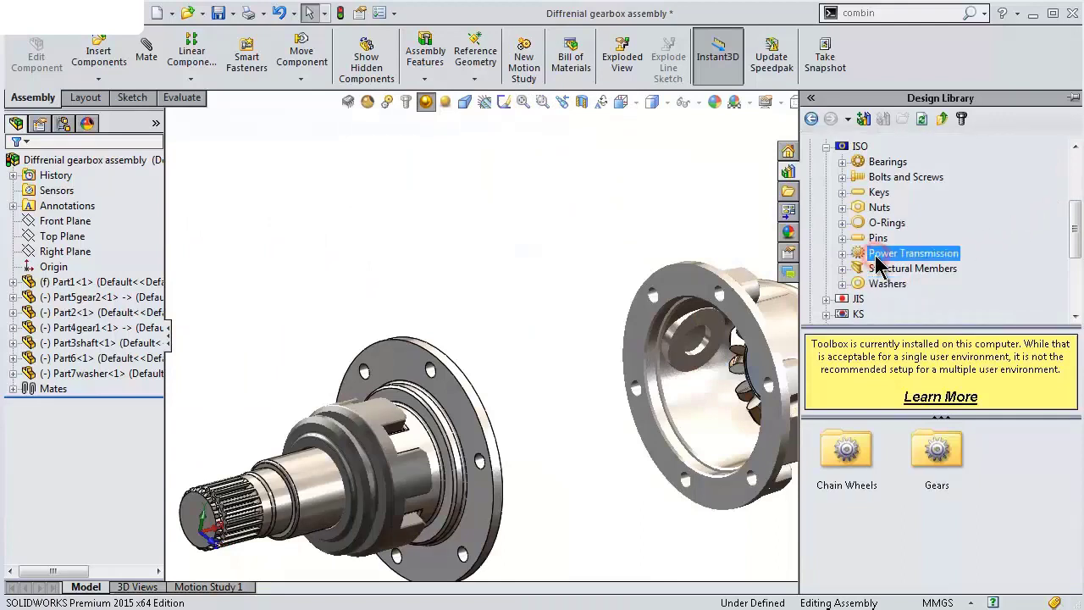
{"action": "double_click", "coordinate": [936, 457]}
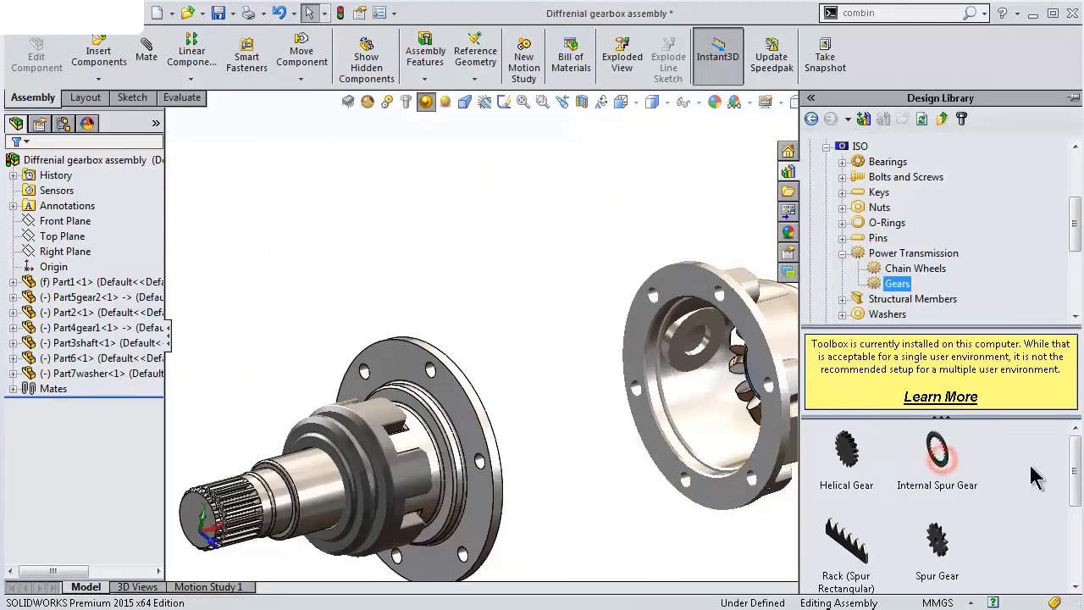
{"action": "mouse_move", "coordinate": [1078, 487]}
{"action": "left_mouse_down"}
{"action": "mouse_move", "coordinate": [1067, 537]}
{"action": "mouse_move", "coordinate": [996, 601]}
{"action": "left_mouse_up"}
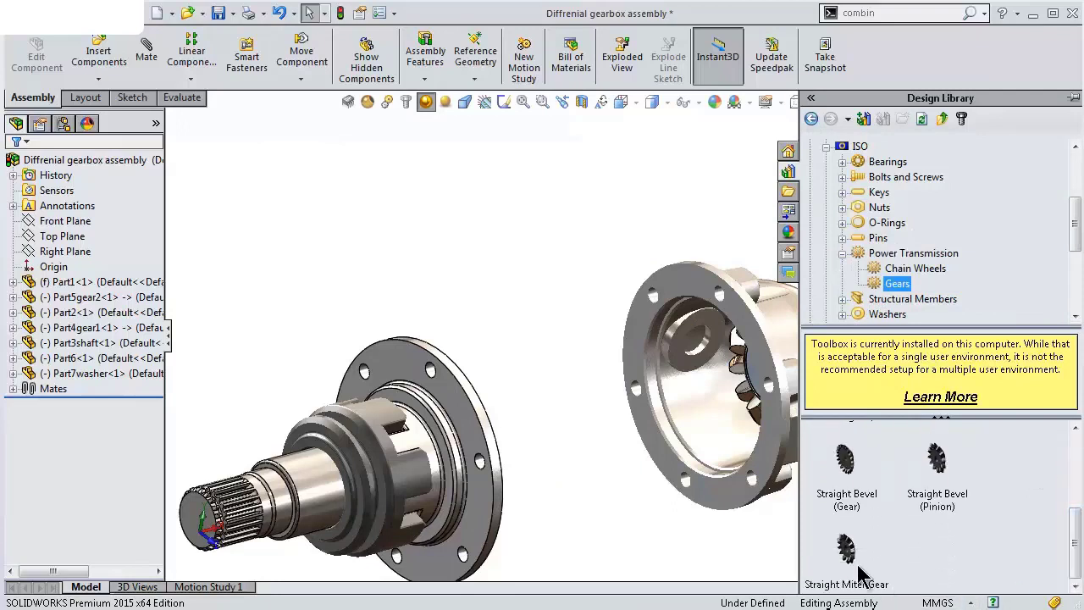
{"action": "left_click_drag", "start_coordinate": [714, 481], "coordinate": [481, 347]}
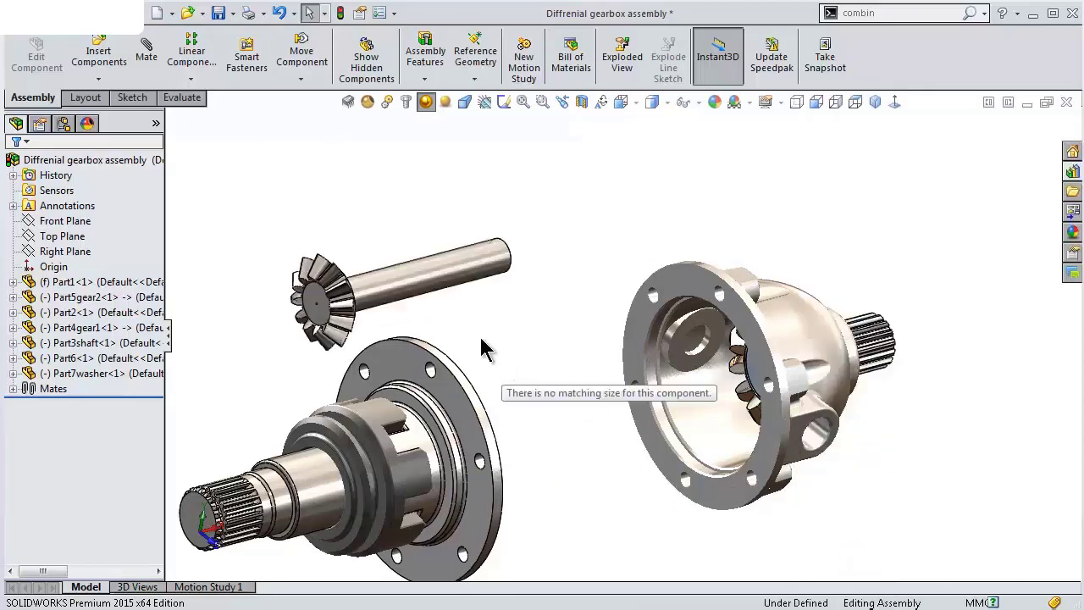
{"action": "left_click_drag", "start_coordinate": [269, 348], "coordinate": [166, 405]}
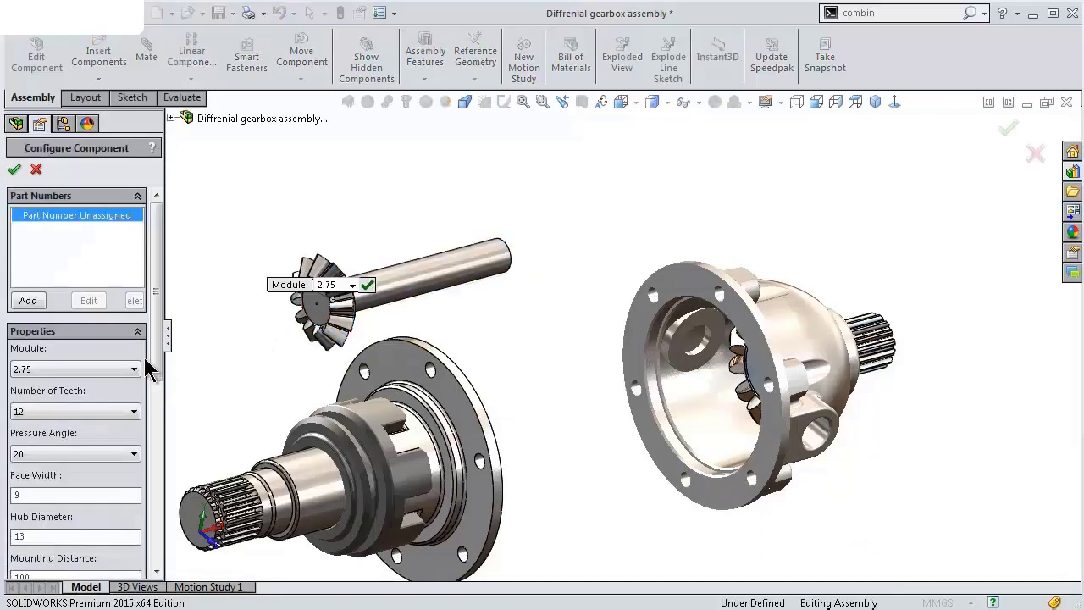
Configure the miter gear as module 2.75, 12 teeth, 20° pressure angle, face width 8.
{"action": "left_click", "coordinate": [89, 371]}
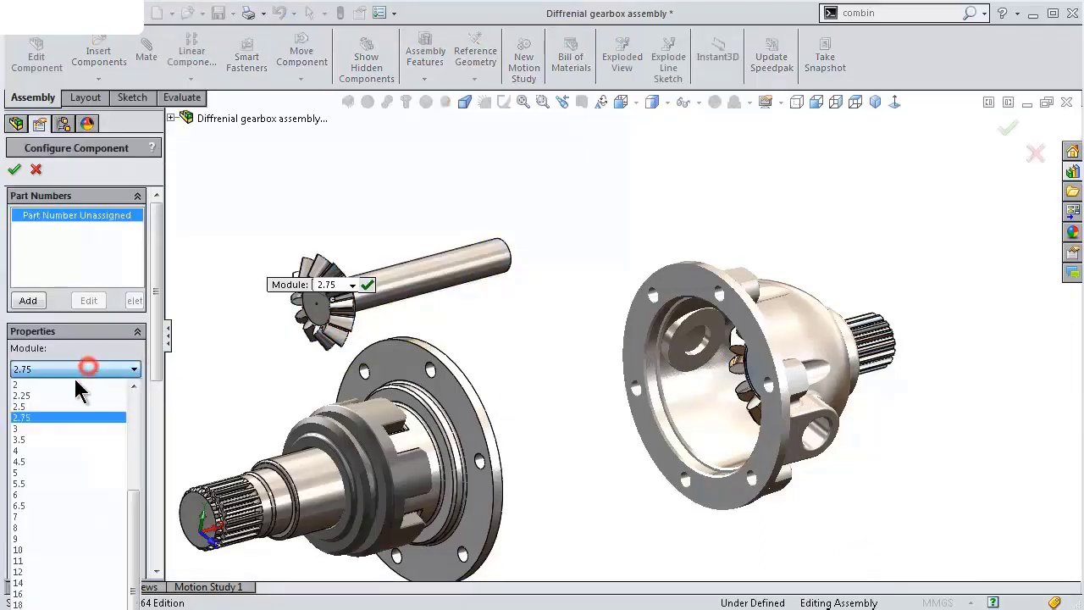
{"action": "left_click", "coordinate": [44, 413]}
{"action": "left_click_drag", "start_coordinate": [160, 356], "coordinate": [158, 383]}
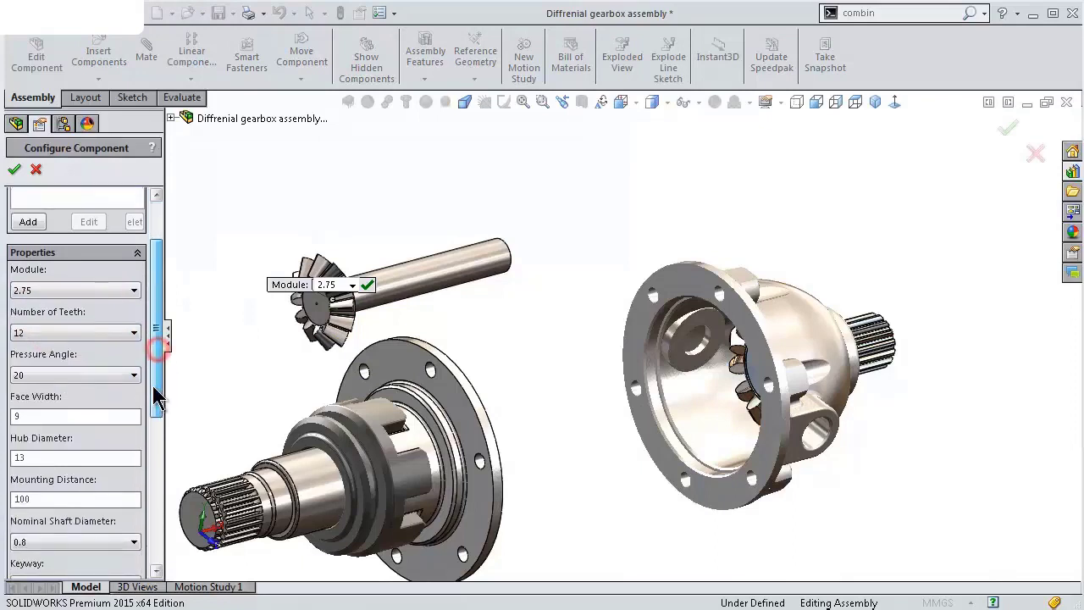
{"action": "left_click", "coordinate": [65, 335]}
{"action": "left_click", "coordinate": [62, 350]}
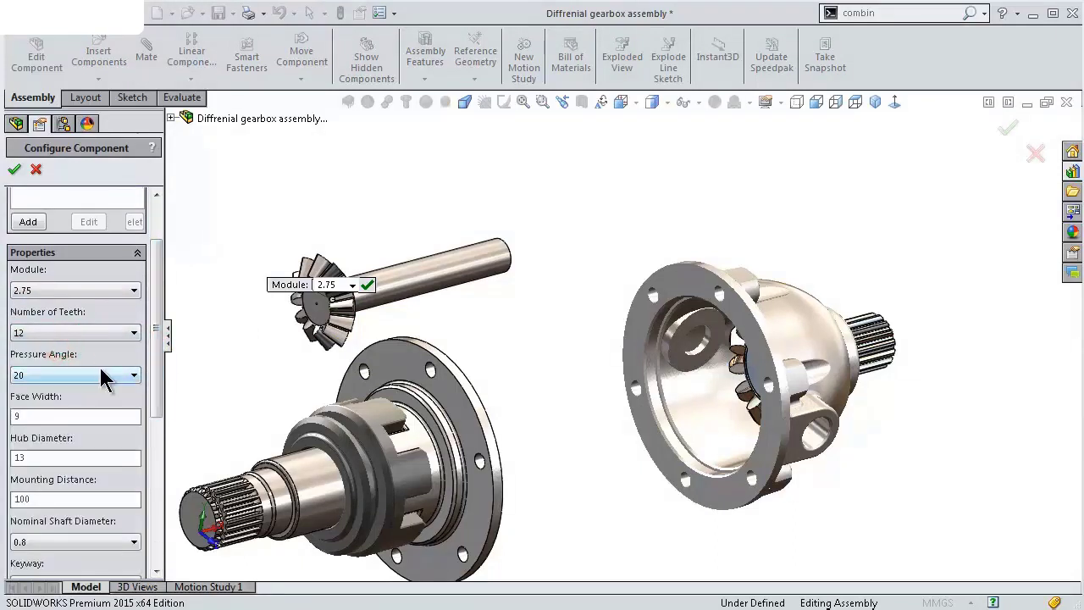
{"action": "left_click", "coordinate": [123, 374]}
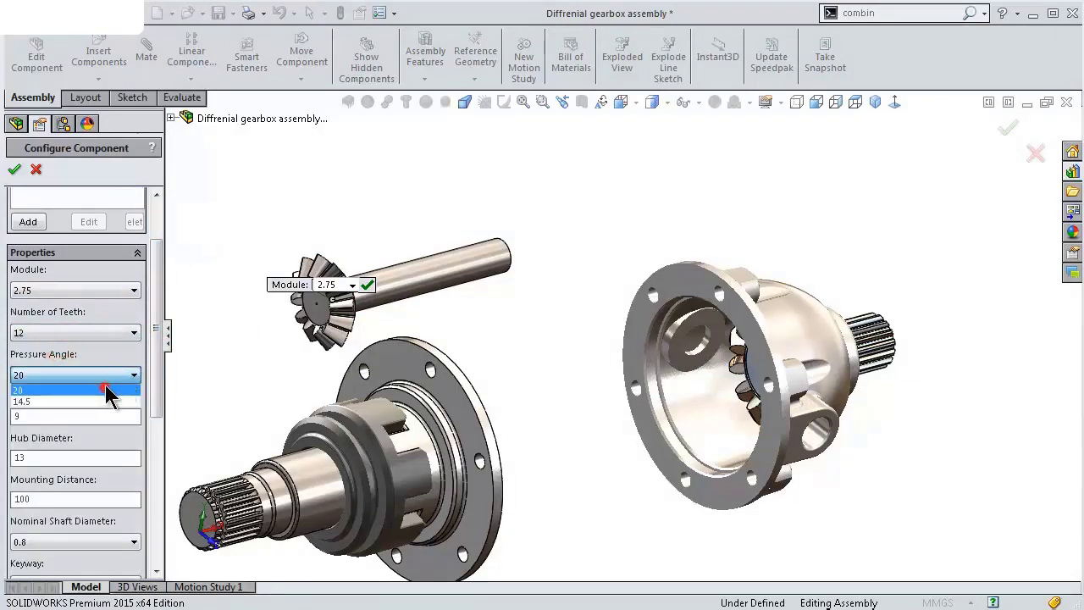
{"action": "left_click", "coordinate": [106, 390]}
{"action": "left_click_drag", "start_coordinate": [155, 375], "coordinate": [155, 408]}
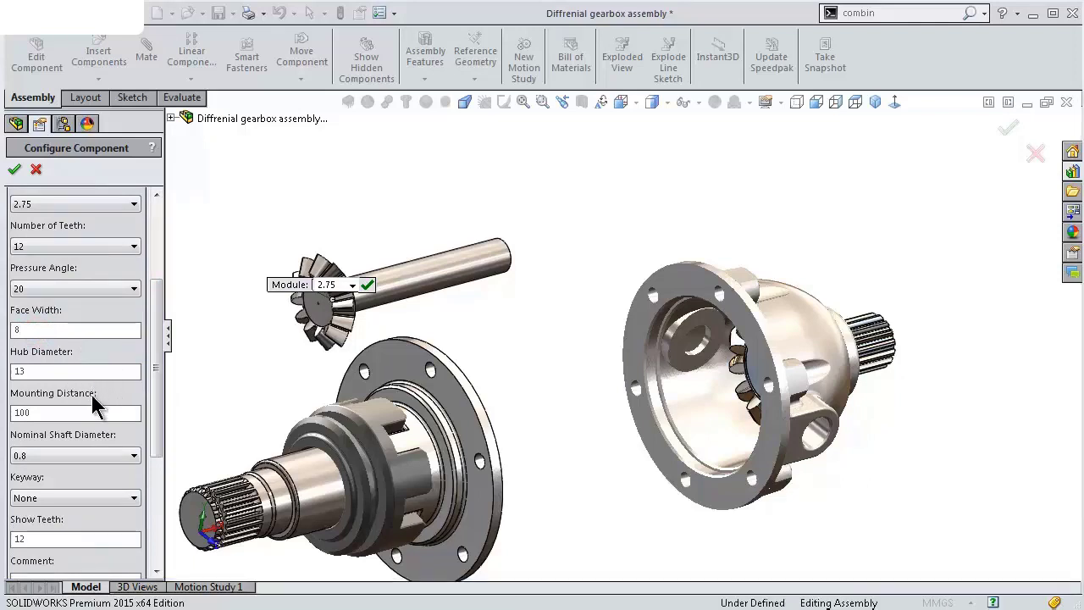
{"action": "scroll", "coordinate": [96, 405], "scroll_direction": "down", "scroll_amount": 3}
{"action": "scroll", "coordinate": [95, 405], "scroll_direction": "up", "scroll_amount": 3}
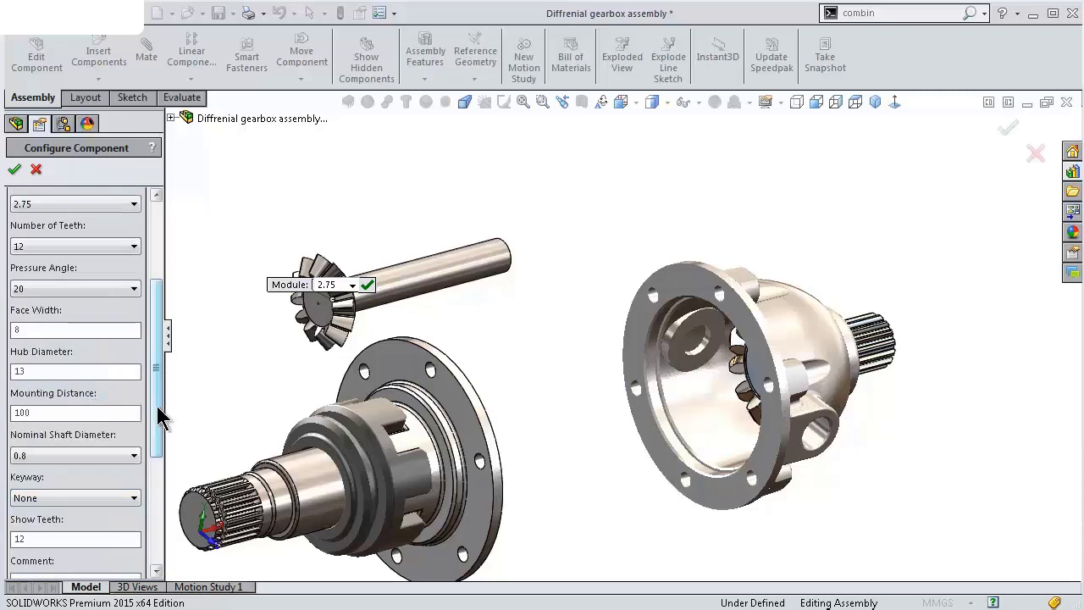
{"action": "left_click_drag", "start_coordinate": [158, 415], "coordinate": [153, 527]}
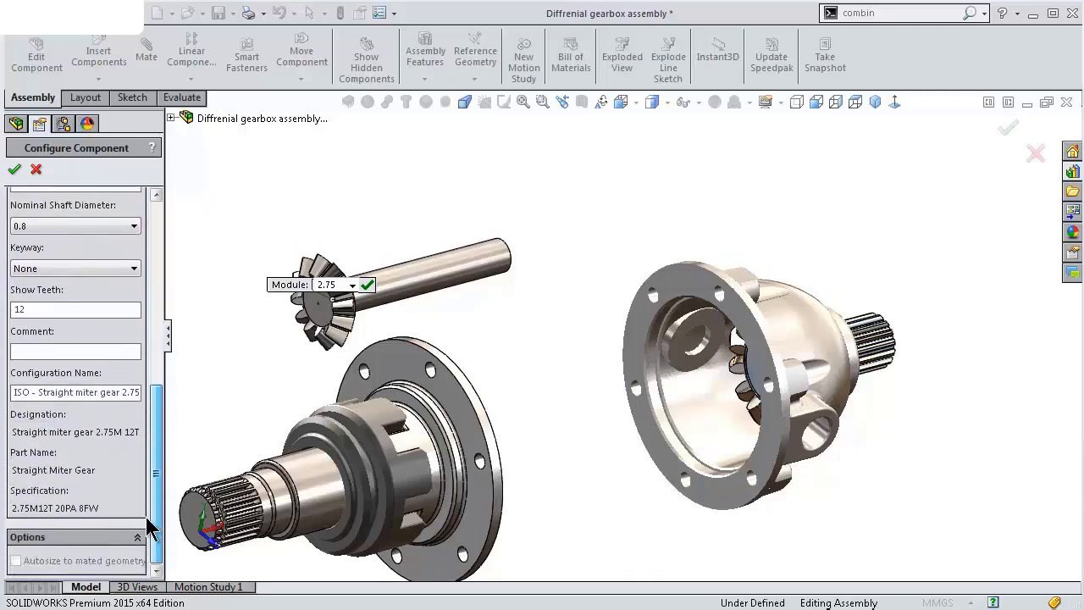
{"action": "left_click", "coordinate": [14, 169]}
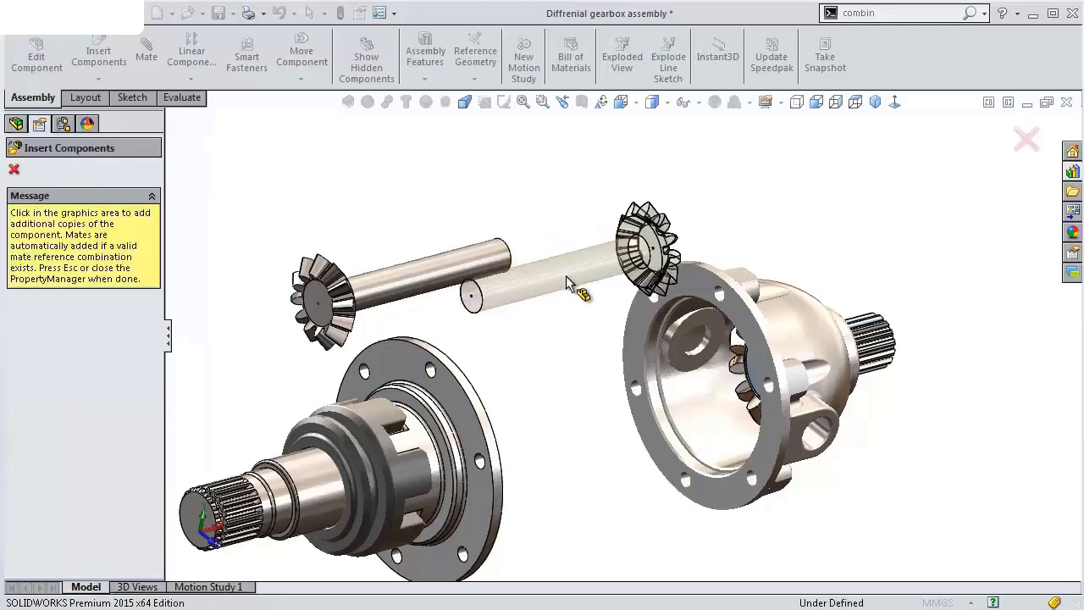
Place a second miter gear copy beside the housing and select its shaft.
{"action": "left_click", "coordinate": [568, 283]}
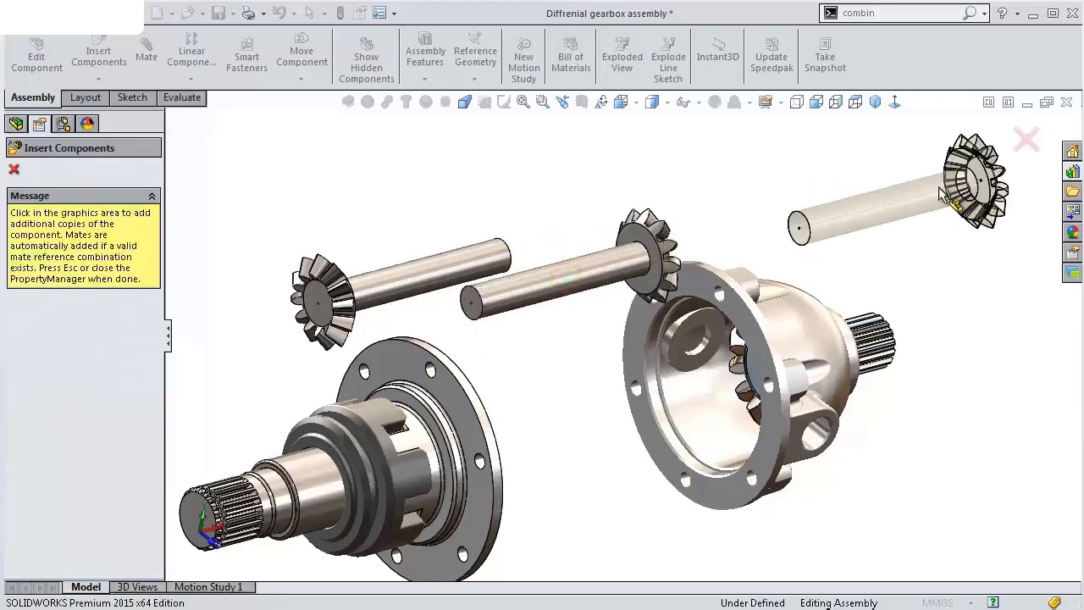
{"action": "left_click", "coordinate": [1021, 140]}
{"action": "scroll", "coordinate": [593, 321], "scroll_direction": "down", "scroll_amount": 2}
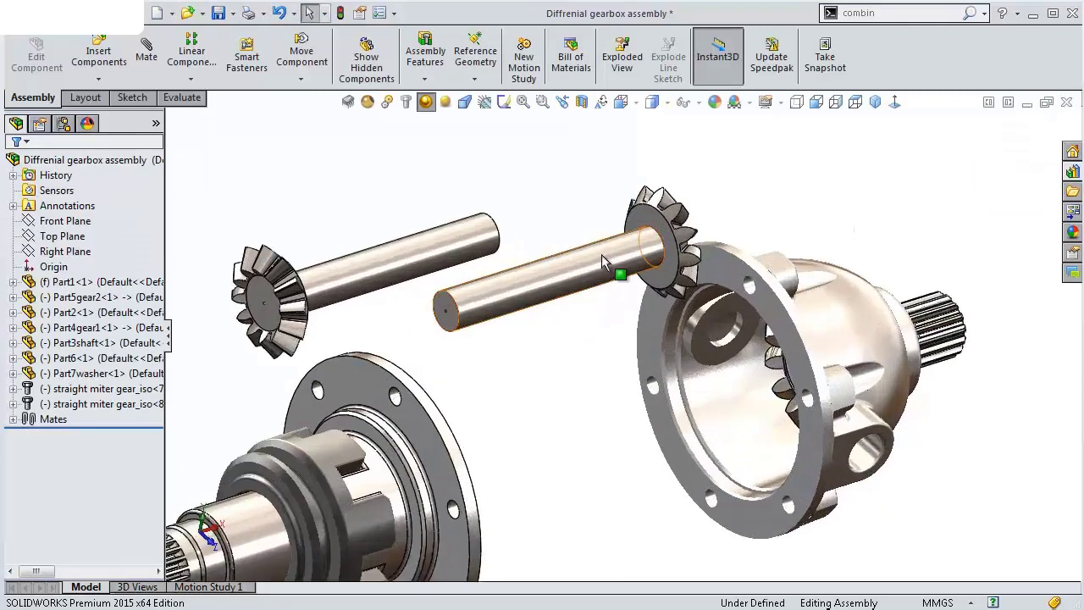
{"action": "left_click", "coordinate": [599, 265]}
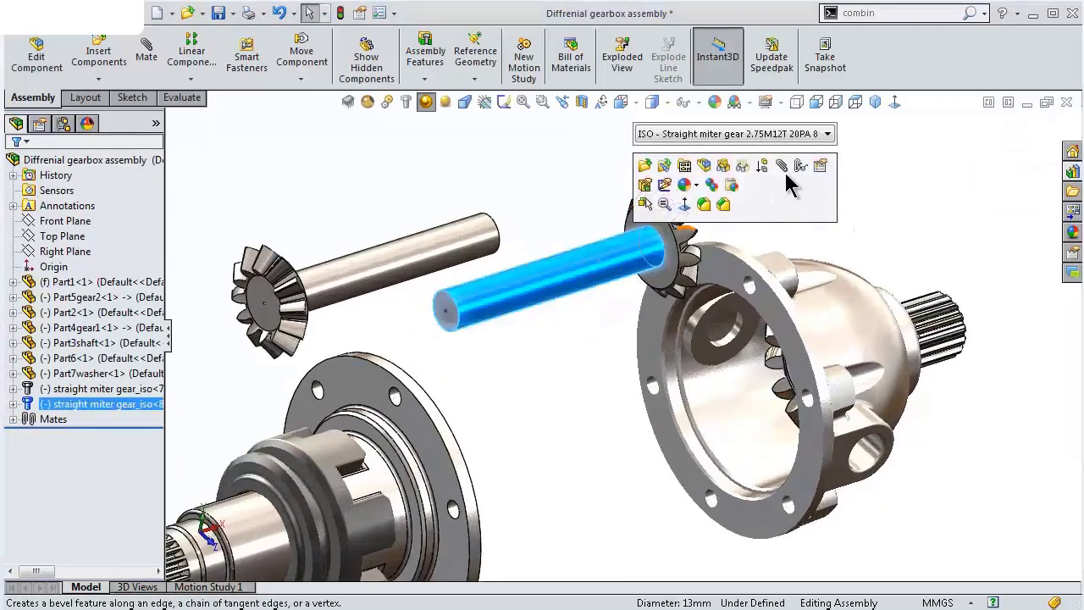
Mate the second shaft concentric with the housing's side hole, flip alignment, and slide it to check.
{"action": "scroll", "coordinate": [730, 339], "scroll_direction": "down", "scroll_amount": 2}
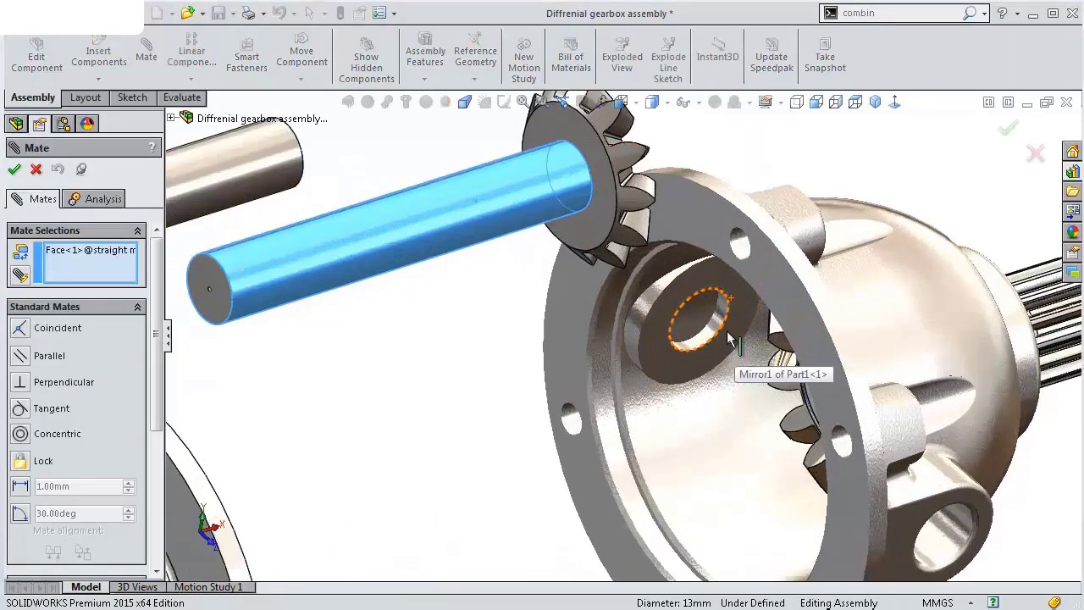
{"action": "mouse_move", "coordinate": [712, 332]}
{"action": "middle_mouse_down"}
{"action": "mouse_move", "coordinate": [730, 276]}
{"action": "mouse_move", "coordinate": [733, 314]}
{"action": "middle_mouse_up"}
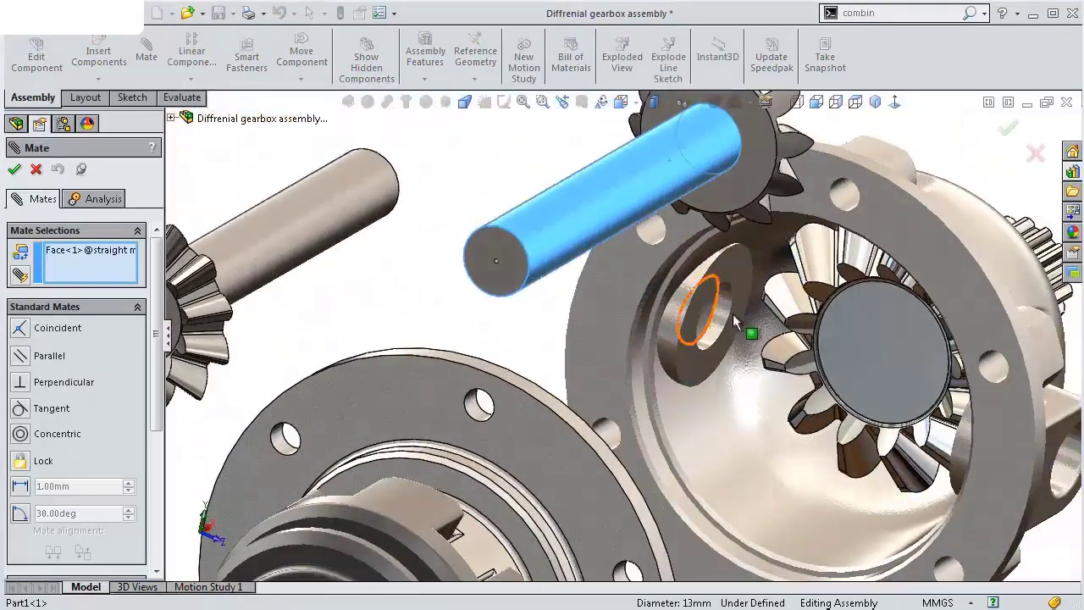
{"action": "left_click", "coordinate": [722, 317]}
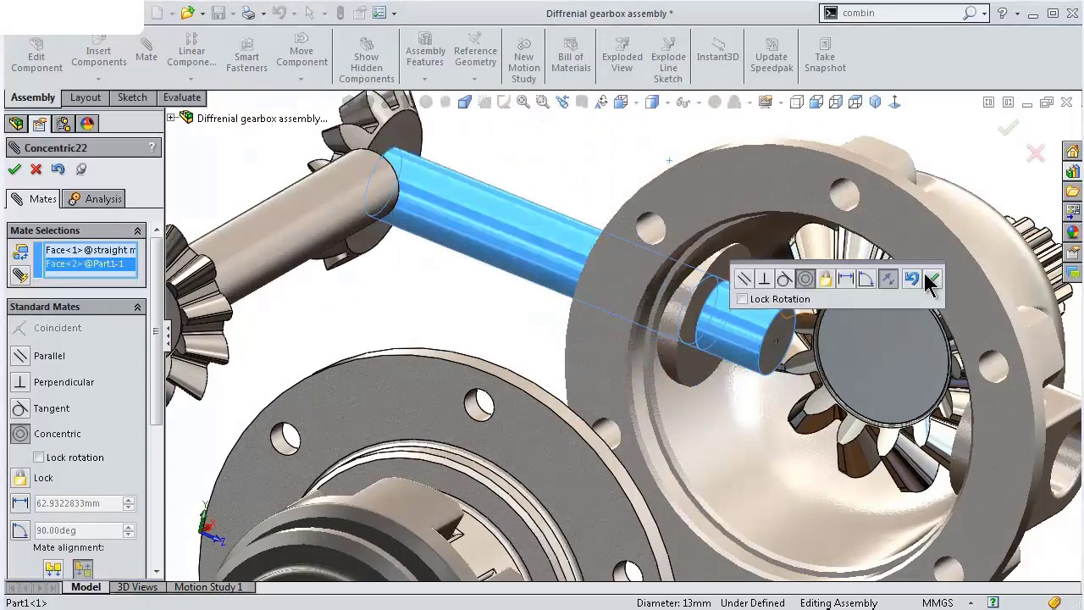
{"action": "left_click", "coordinate": [887, 279]}
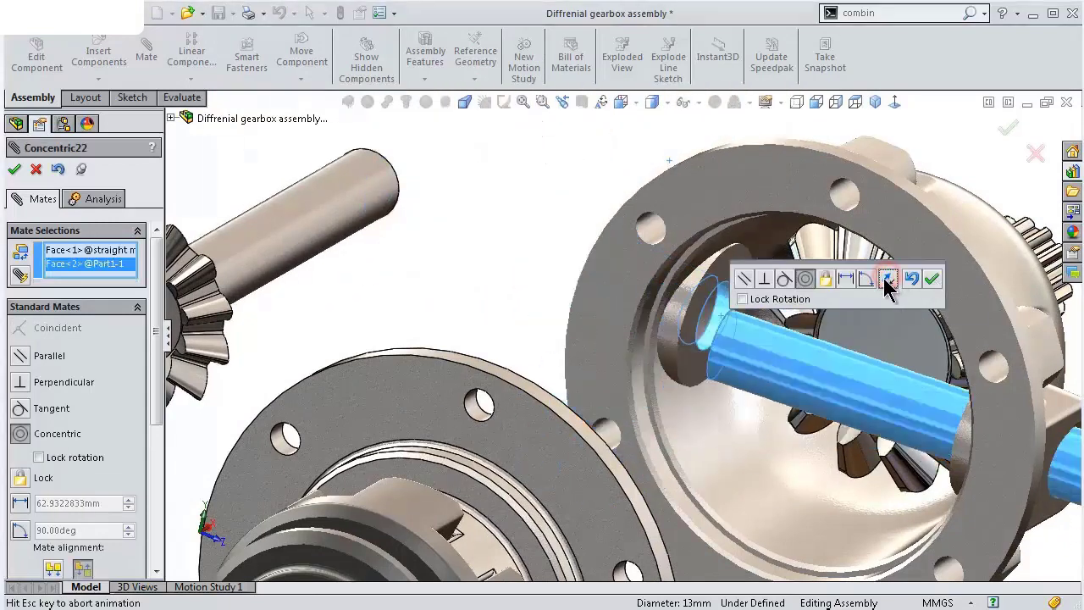
{"action": "left_click", "coordinate": [932, 279]}
{"action": "left_click_drag", "start_coordinate": [871, 364], "coordinate": [445, 220]}
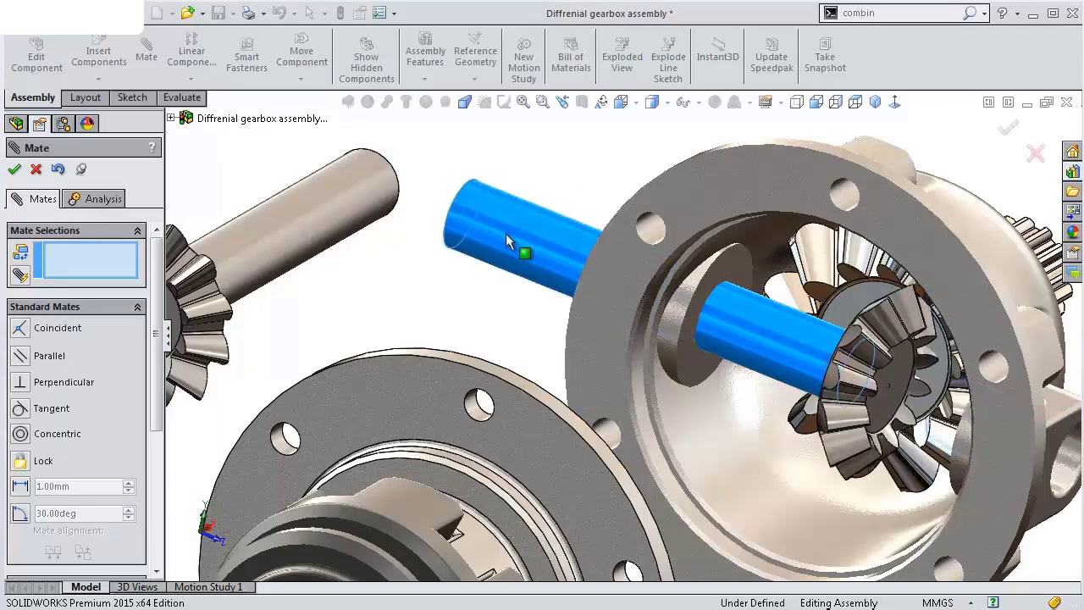
Make the shaft end face coincident with the housing bore face.
{"action": "scroll", "coordinate": [767, 330], "scroll_direction": "down", "scroll_amount": 3}
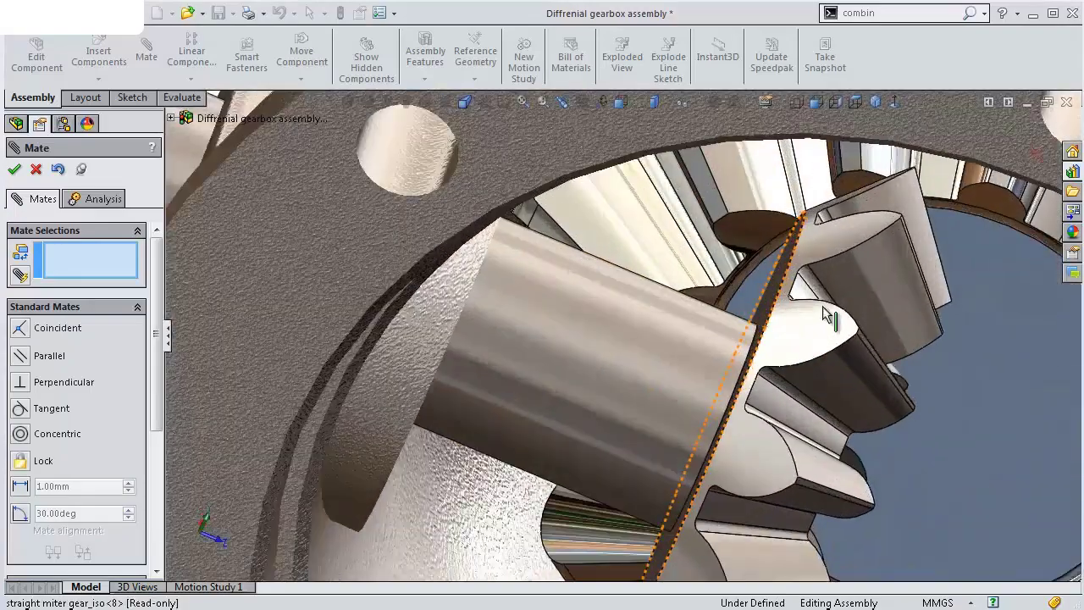
{"action": "scroll", "coordinate": [758, 284], "scroll_direction": "down", "scroll_amount": 2}
{"action": "left_click", "coordinate": [762, 283]}
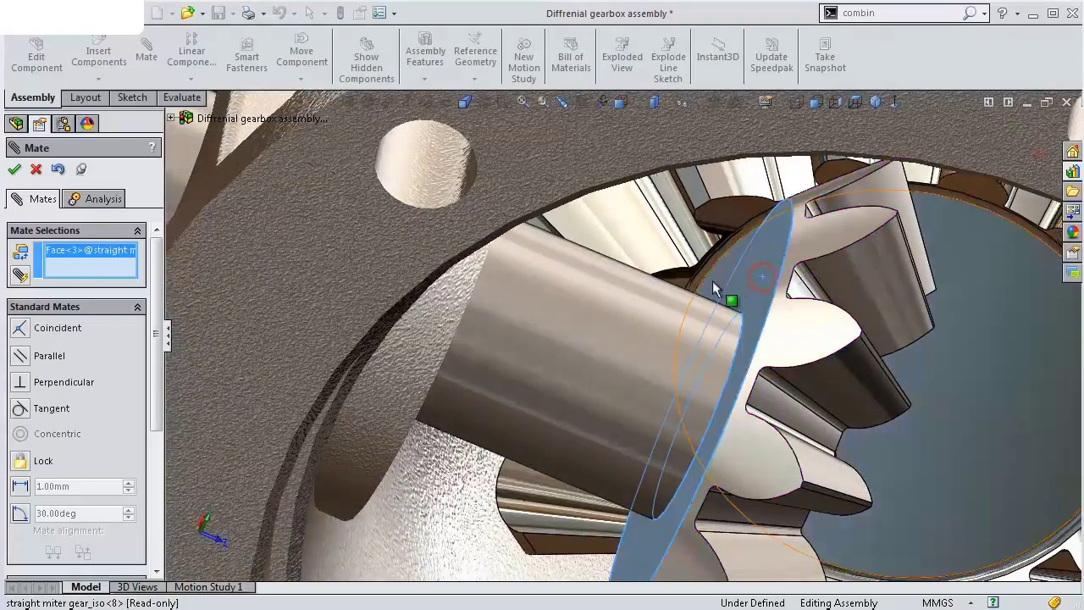
{"action": "scroll", "coordinate": [715, 288], "scroll_direction": "up", "scroll_amount": 3}
{"action": "scroll", "coordinate": [481, 229], "scroll_direction": "up", "scroll_amount": 2}
{"action": "left_click", "coordinate": [464, 216]}
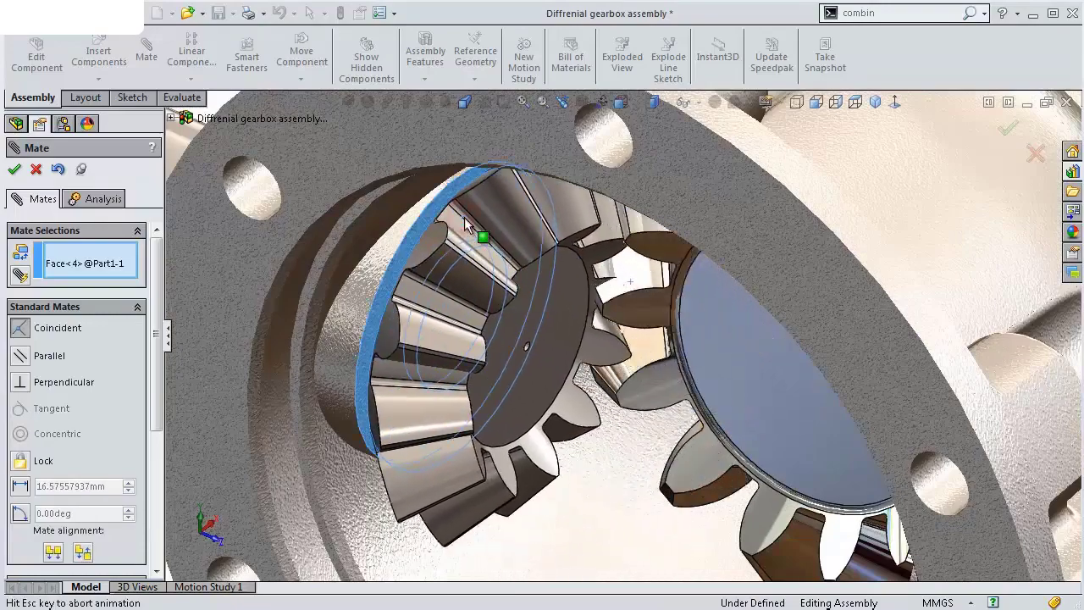
{"action": "left_click", "coordinate": [428, 179]}
Spin the gears and orbit the assembly to check their motion and meshing.
{"action": "scroll", "coordinate": [602, 214], "scroll_direction": "down", "scroll_amount": 2}
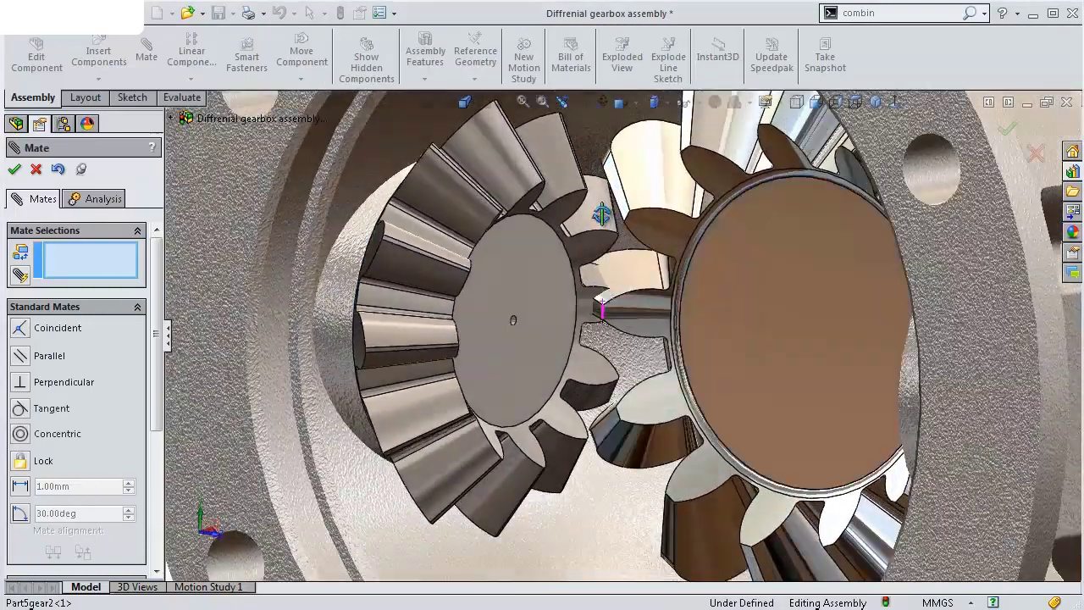
{"action": "left_click", "coordinate": [617, 315]}
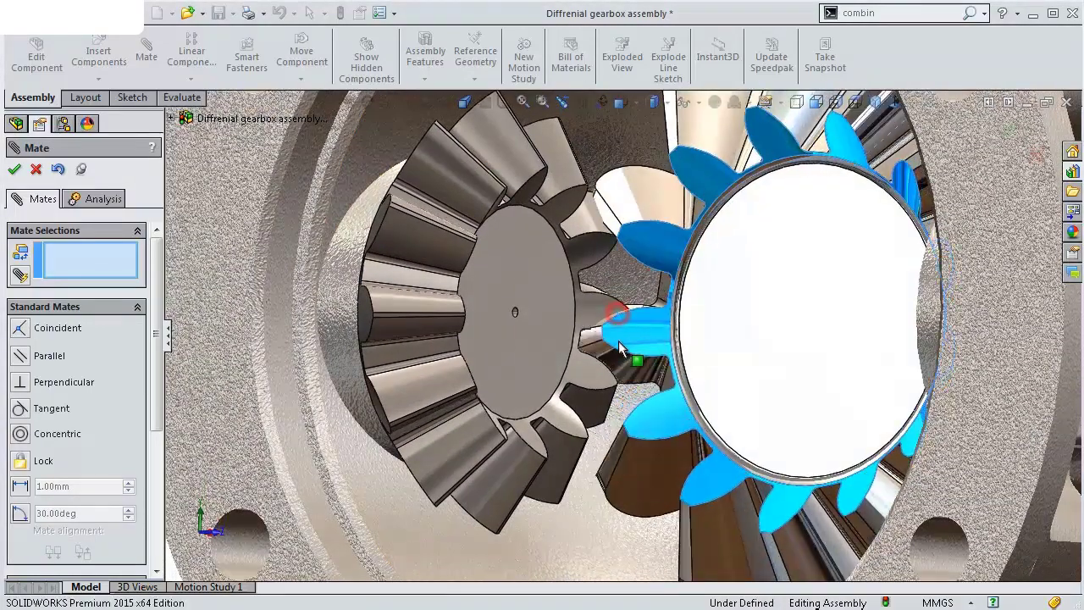
{"action": "mouse_move", "coordinate": [619, 347]}
{"action": "left_mouse_down"}
{"action": "mouse_move", "coordinate": [578, 326]}
{"action": "mouse_move", "coordinate": [578, 286]}
{"action": "left_mouse_up"}
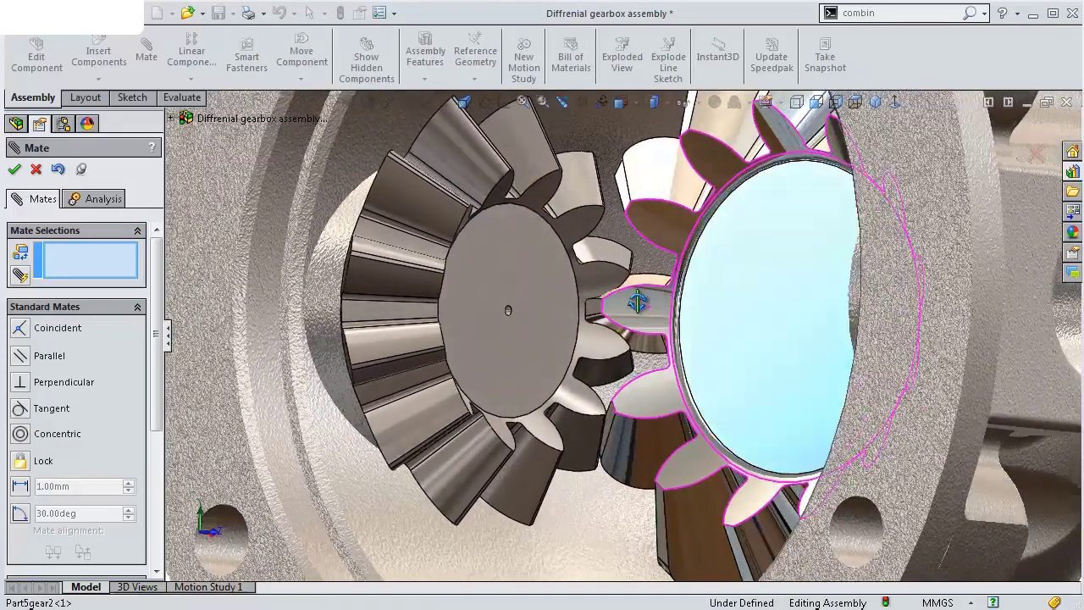
{"action": "middle_click_drag", "start_coordinate": [593, 295], "coordinate": [574, 288]}
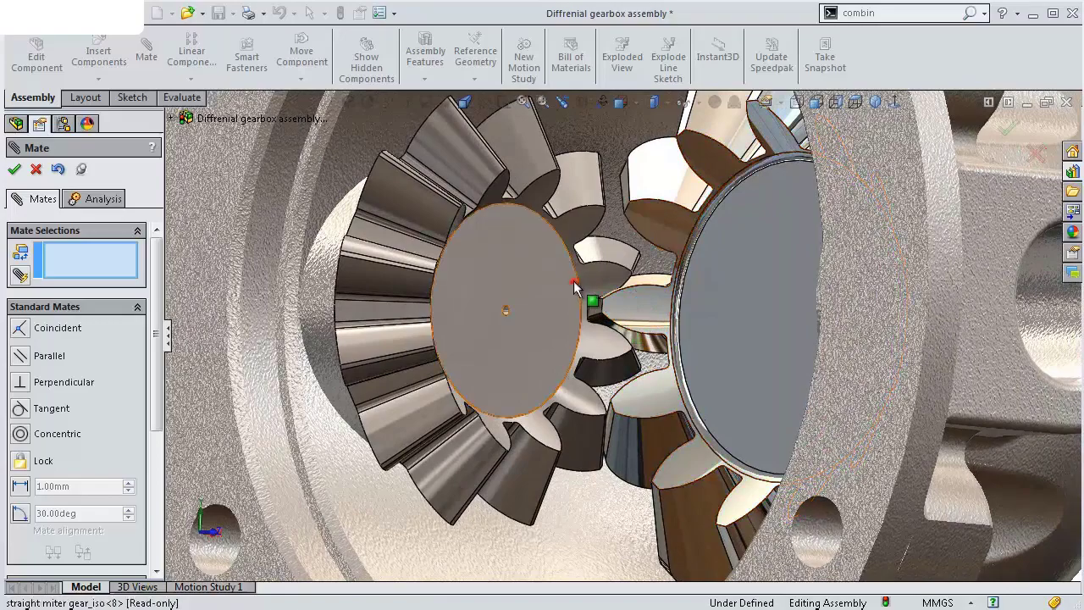
{"action": "left_click_drag", "start_coordinate": [574, 288], "coordinate": [599, 284]}
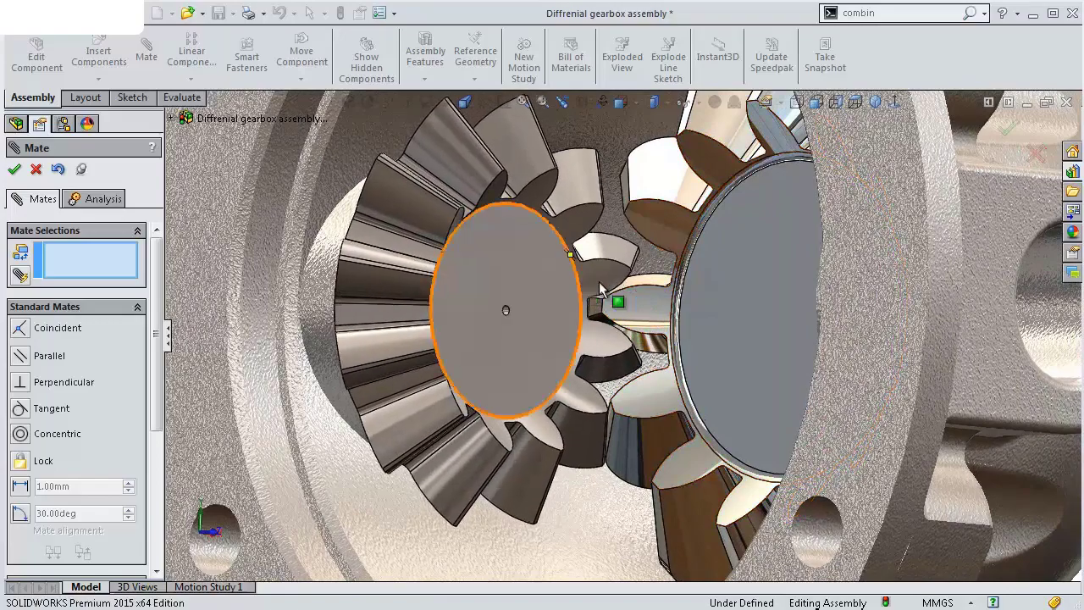
{"action": "mouse_move", "coordinate": [734, 301]}
{"action": "left_mouse_down"}
{"action": "mouse_move", "coordinate": [692, 326]}
{"action": "mouse_move", "coordinate": [728, 323]}
{"action": "mouse_move", "coordinate": [710, 332]}
{"action": "left_mouse_up"}
{"action": "mouse_move", "coordinate": [710, 332]}
{"action": "middle_mouse_down"}
{"action": "mouse_move", "coordinate": [697, 363]}
{"action": "mouse_move", "coordinate": [724, 389]}
{"action": "mouse_move", "coordinate": [724, 564]}
{"action": "middle_mouse_up"}
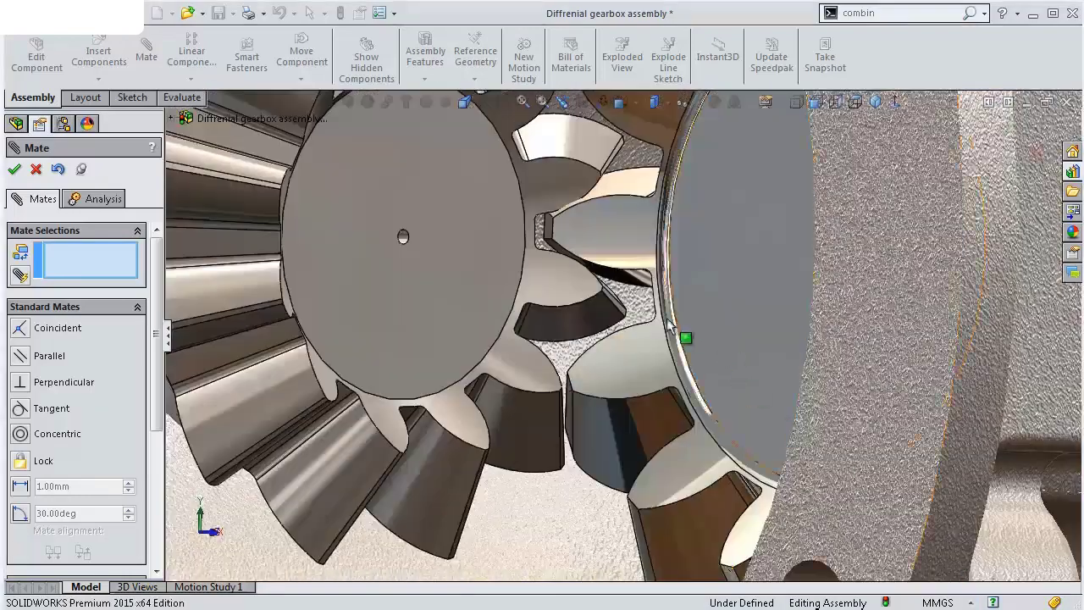
{"action": "left_click", "coordinate": [595, 242]}
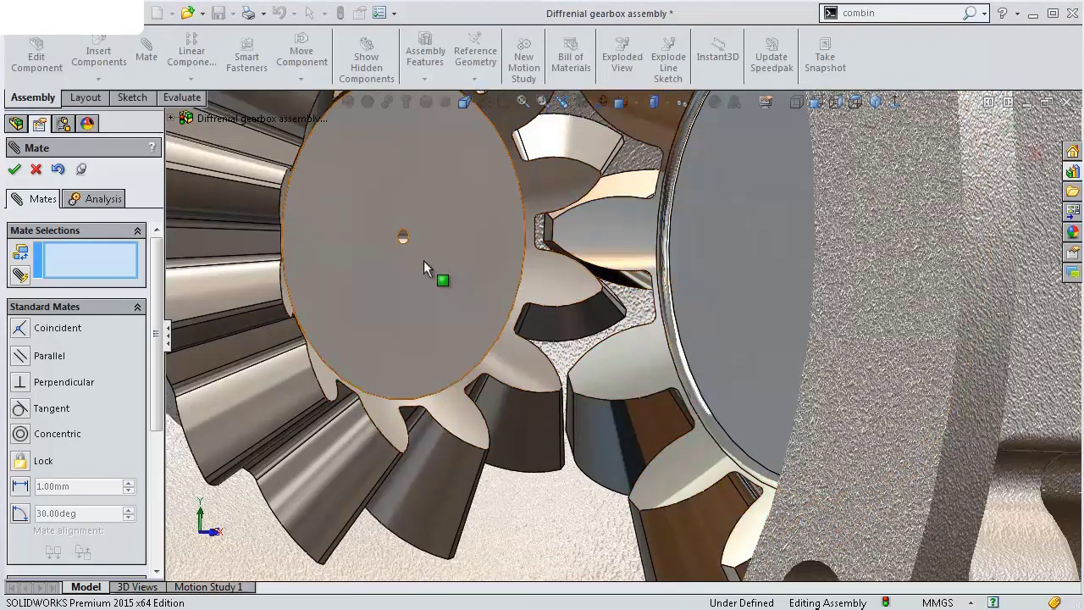
{"action": "left_click_drag", "start_coordinate": [155, 263], "coordinate": [138, 434]}
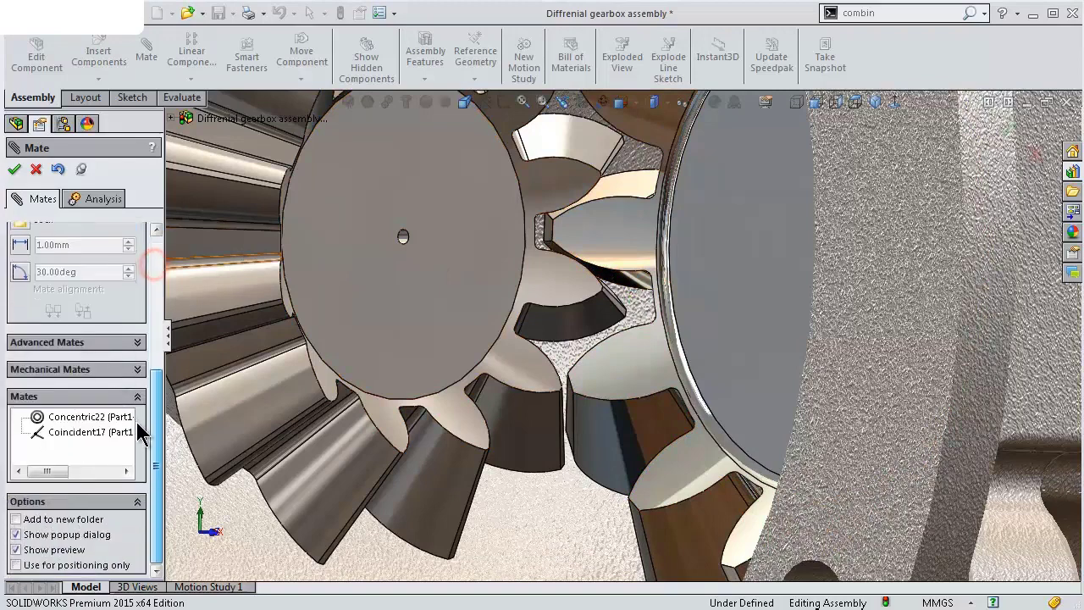
Start a Gear mechanical mate between the left and right miter gears' circular edges.
{"action": "scroll", "coordinate": [160, 347], "scroll_direction": "up", "scroll_amount": 4}
{"action": "scroll", "coordinate": [160, 346], "scroll_direction": "up", "scroll_amount": 1}
{"action": "scroll", "coordinate": [160, 346], "scroll_direction": "up", "scroll_amount": 1}
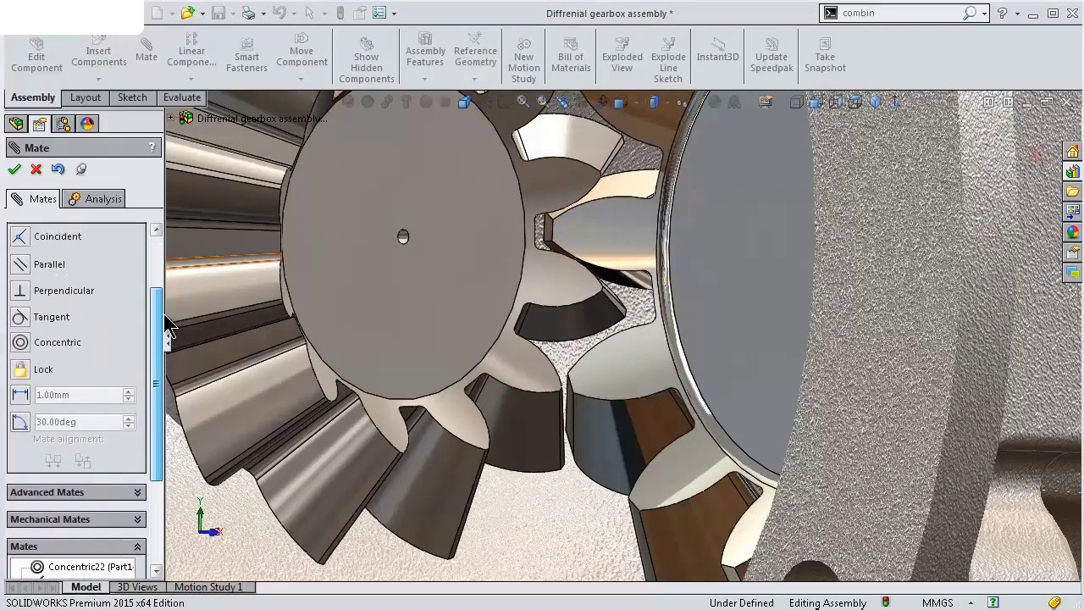
{"action": "scroll", "coordinate": [168, 333], "scroll_direction": "down", "scroll_amount": 1}
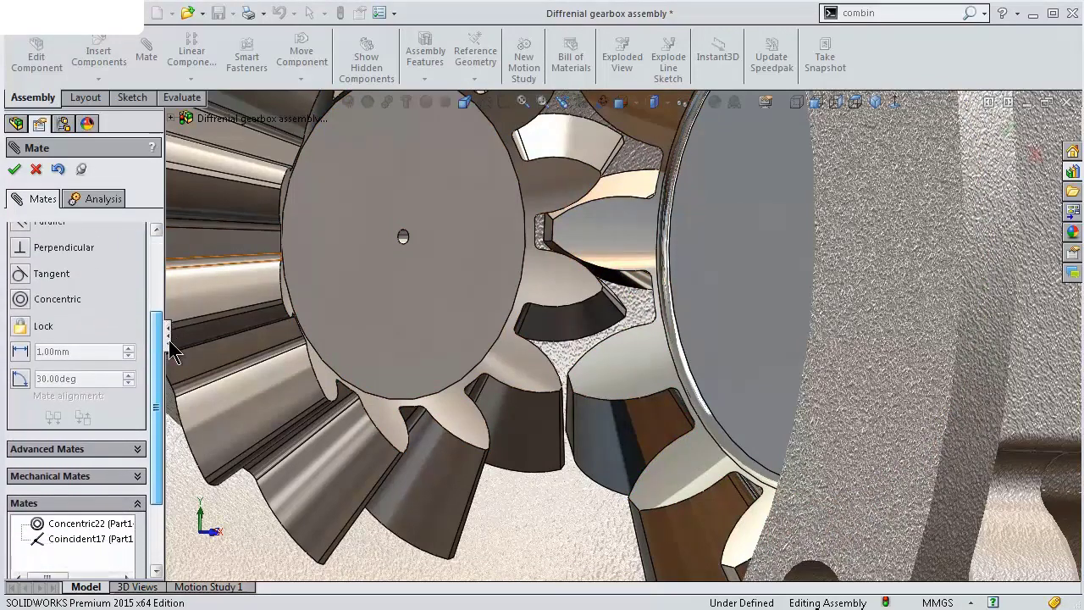
{"action": "left_click", "coordinate": [139, 474]}
{"action": "left_click_drag", "start_coordinate": [159, 443], "coordinate": [158, 405]}
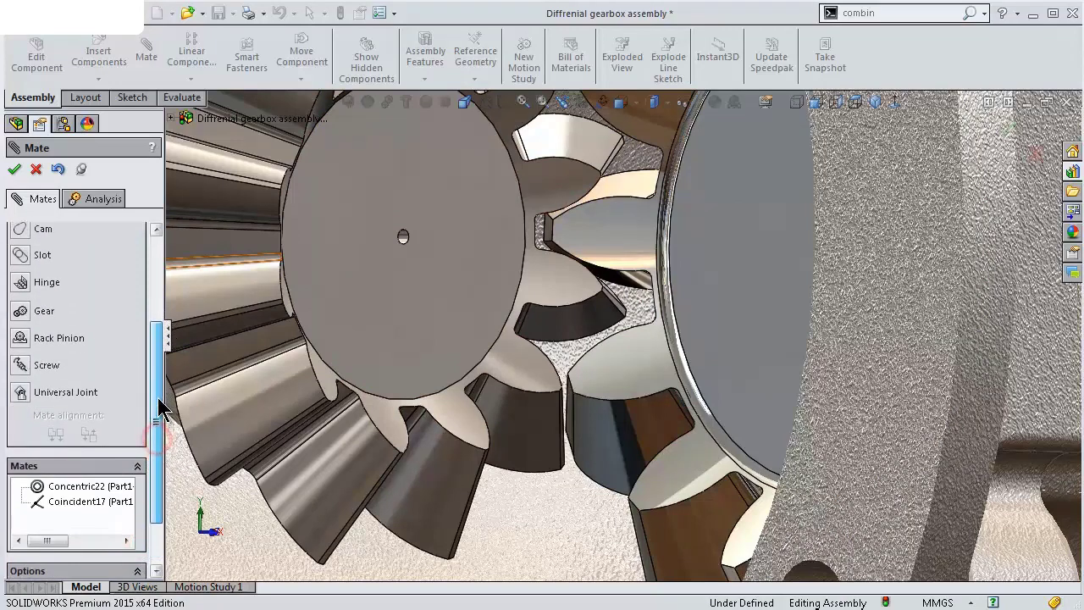
{"action": "left_click", "coordinate": [31, 321]}
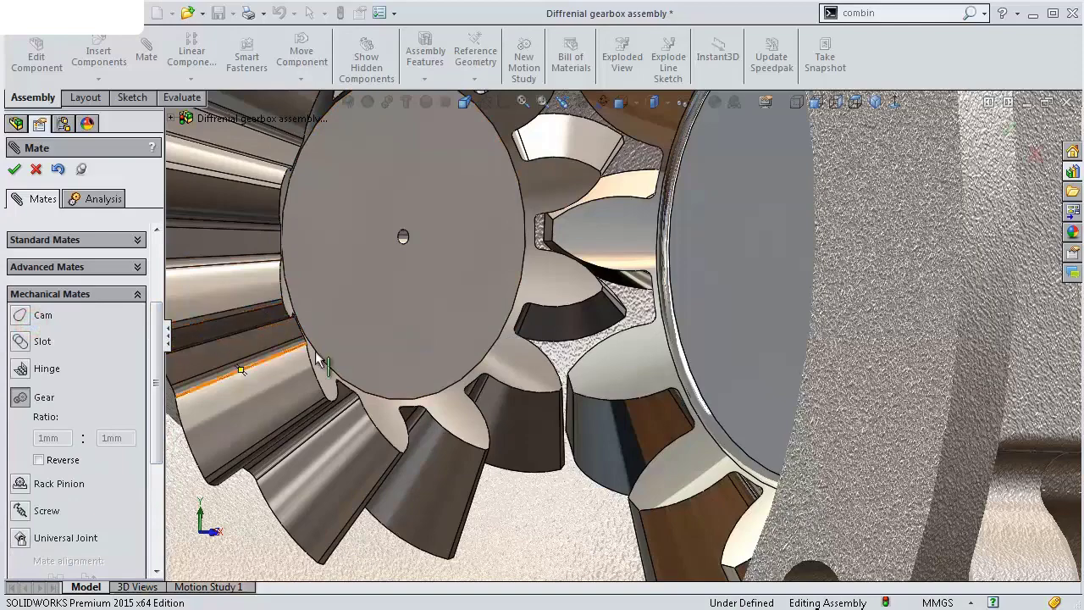
{"action": "left_click", "coordinate": [499, 355]}
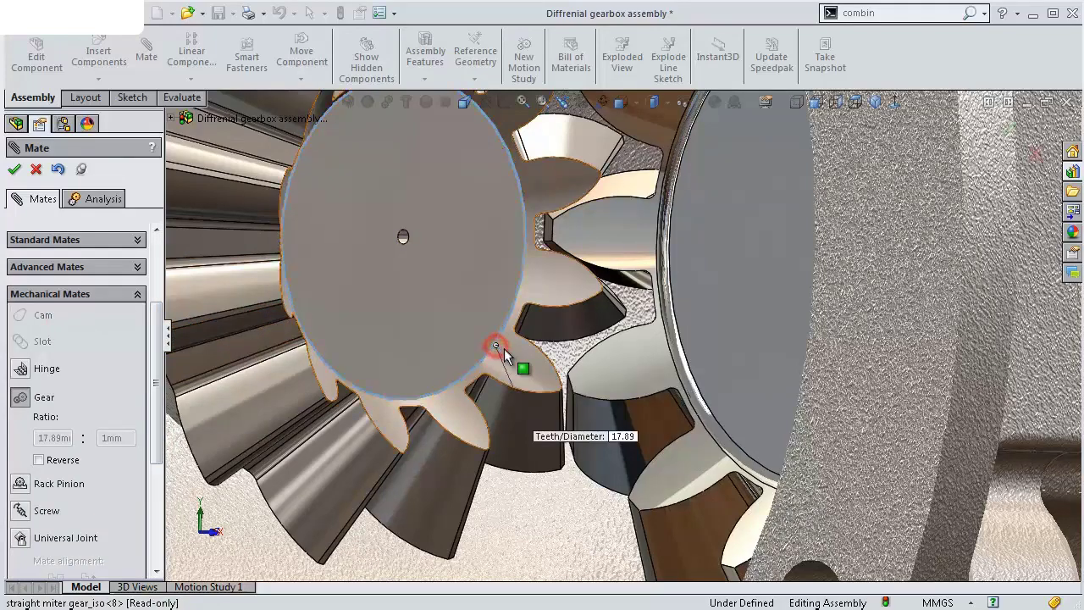
{"action": "middle_click_drag", "start_coordinate": [641, 355], "coordinate": [648, 358]}
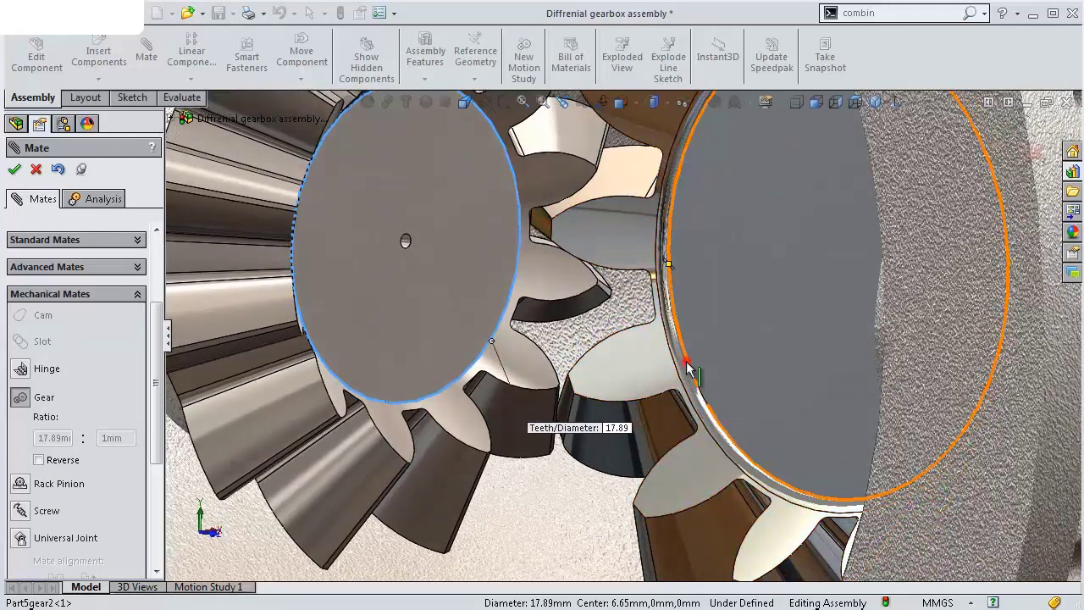
{"action": "left_click", "coordinate": [686, 362]}
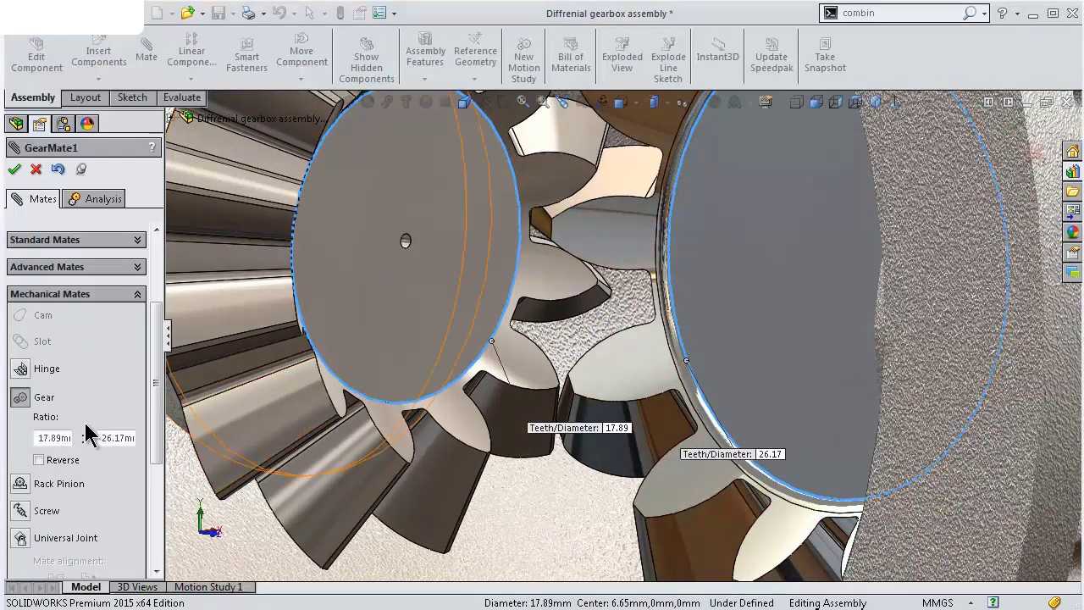
Set the gear ratio to 12:13, accept the mate, and turn a gear to test.
{"action": "left_click", "coordinate": [39, 437]}
{"action": "type", "text": "12"}
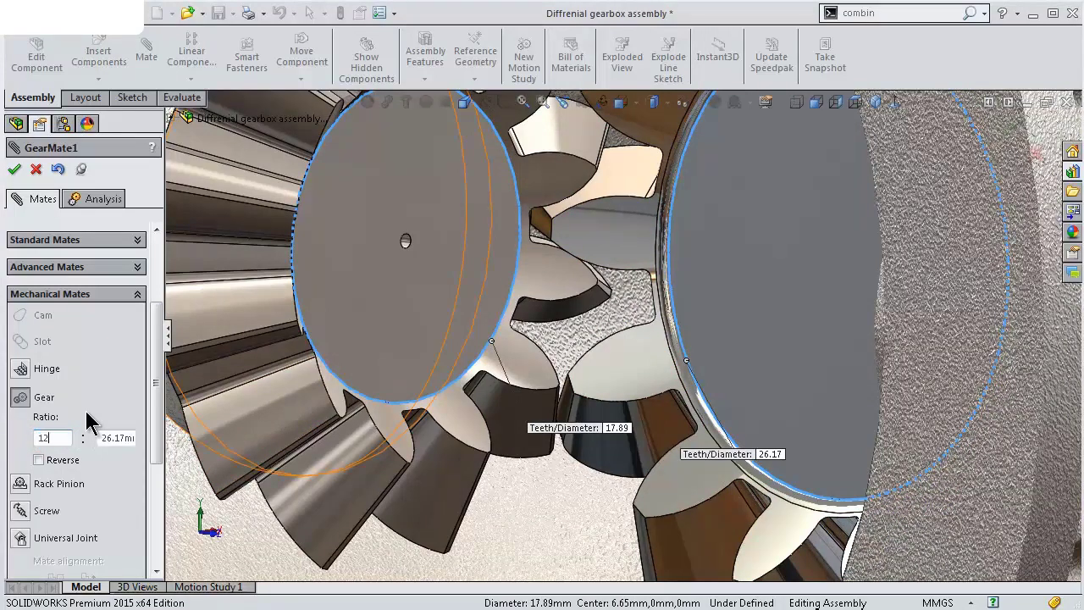
{"action": "left_click", "coordinate": [102, 440]}
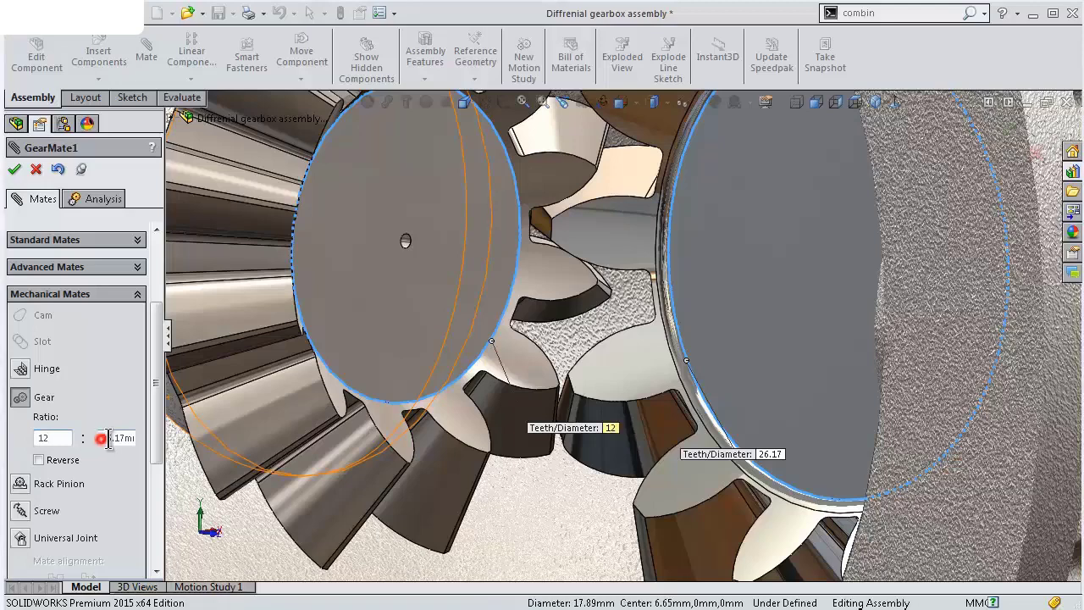
{"action": "left_click_drag", "start_coordinate": [116, 438], "coordinate": [105, 440]}
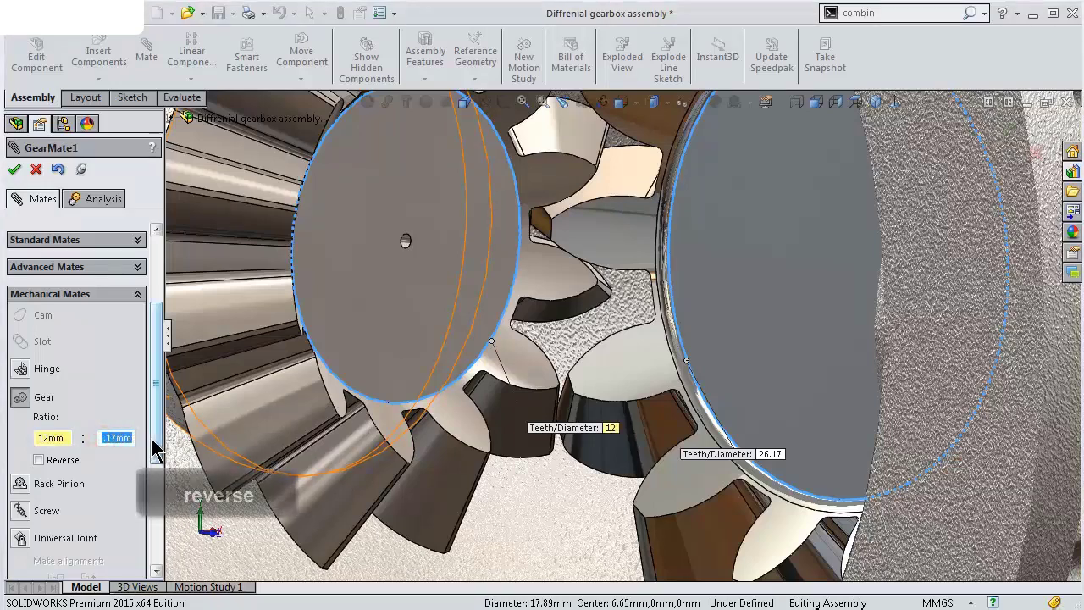
{"action": "type", "text": "13"}
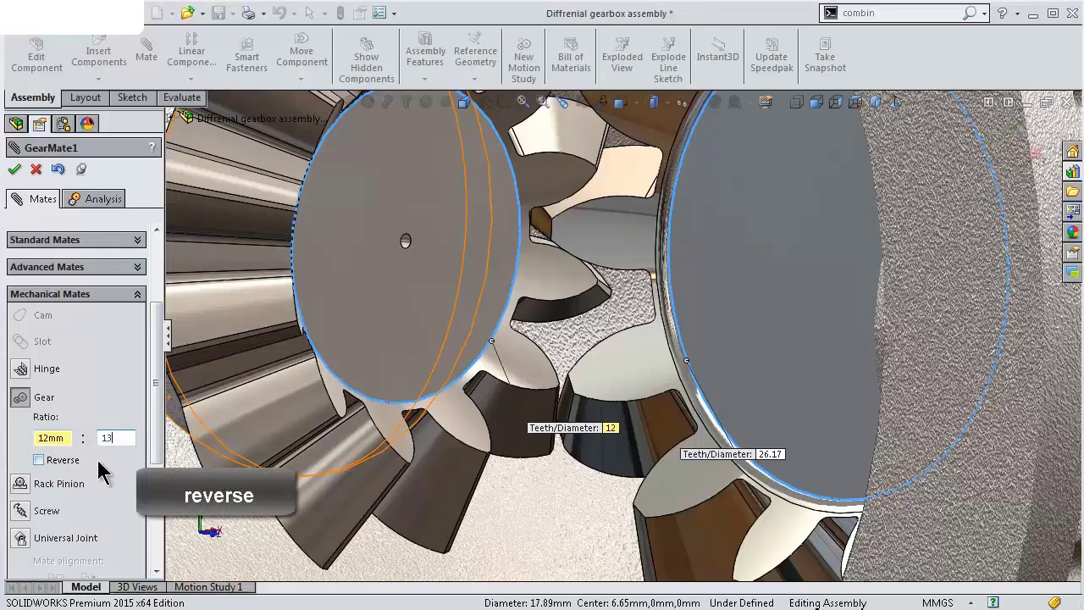
{"action": "left_click", "coordinate": [119, 464]}
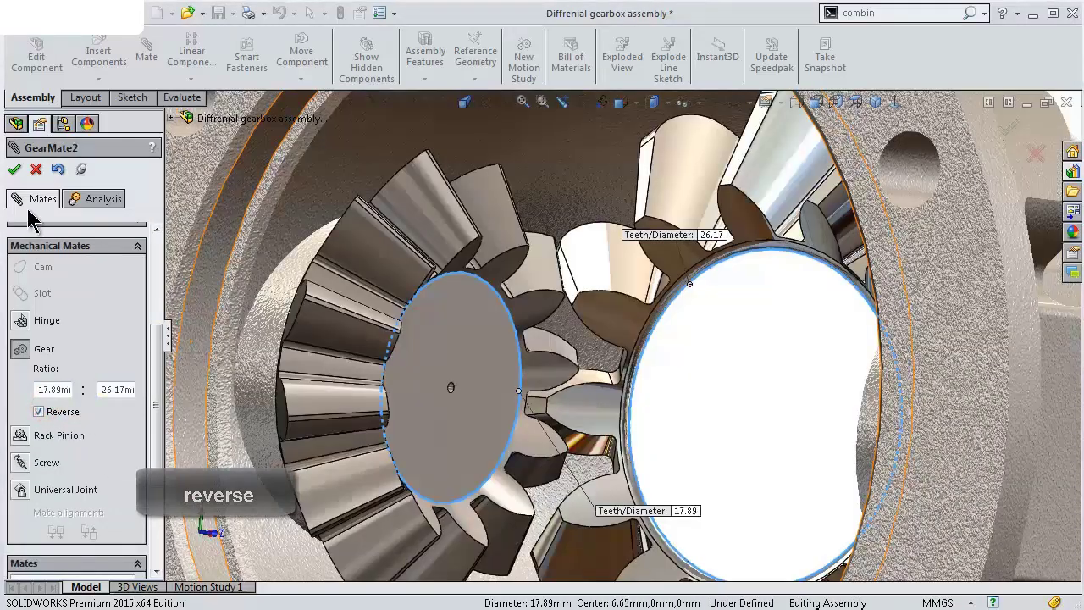
{"action": "left_click", "coordinate": [15, 169]}
{"action": "left_click_drag", "start_coordinate": [766, 394], "coordinate": [728, 394]}
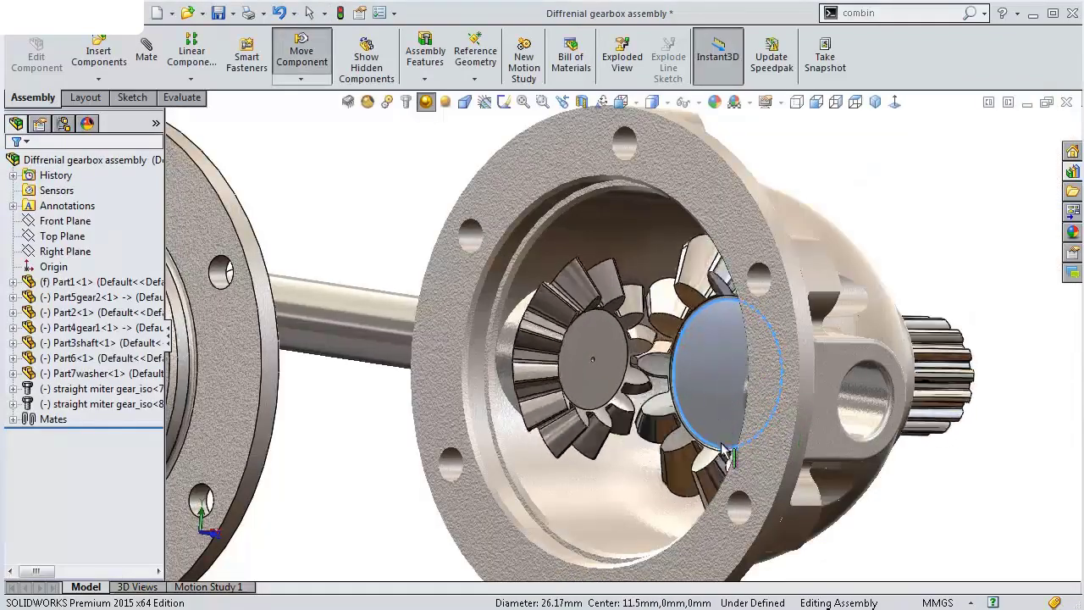
Mate the loose shaft concentric with the housing hole with flipped alignment.
{"action": "key", "text": "Escape"}
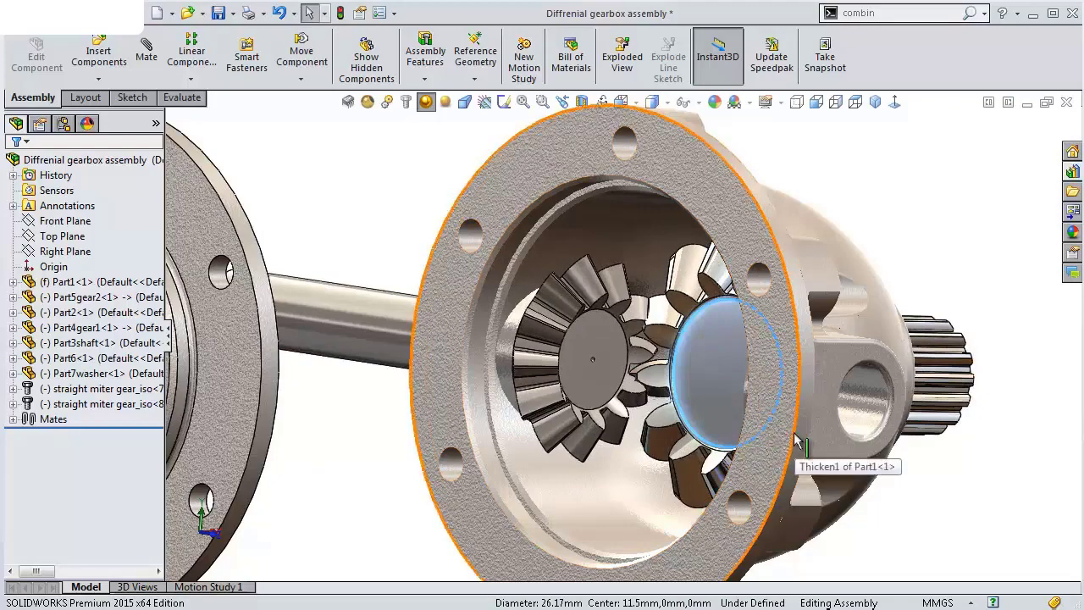
{"action": "mouse_move", "coordinate": [778, 434]}
{"action": "middle_mouse_down"}
{"action": "mouse_move", "coordinate": [712, 426]}
{"action": "mouse_move", "coordinate": [728, 436]}
{"action": "middle_mouse_up"}
{"action": "scroll", "coordinate": [729, 436], "scroll_direction": "up", "scroll_amount": 5}
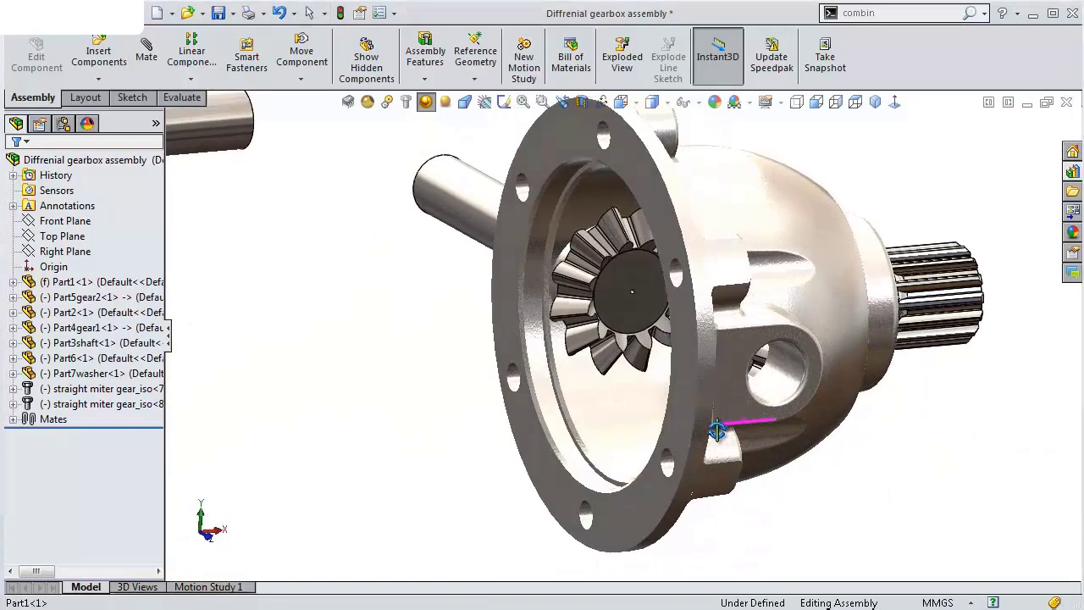
{"action": "left_click", "coordinate": [306, 224]}
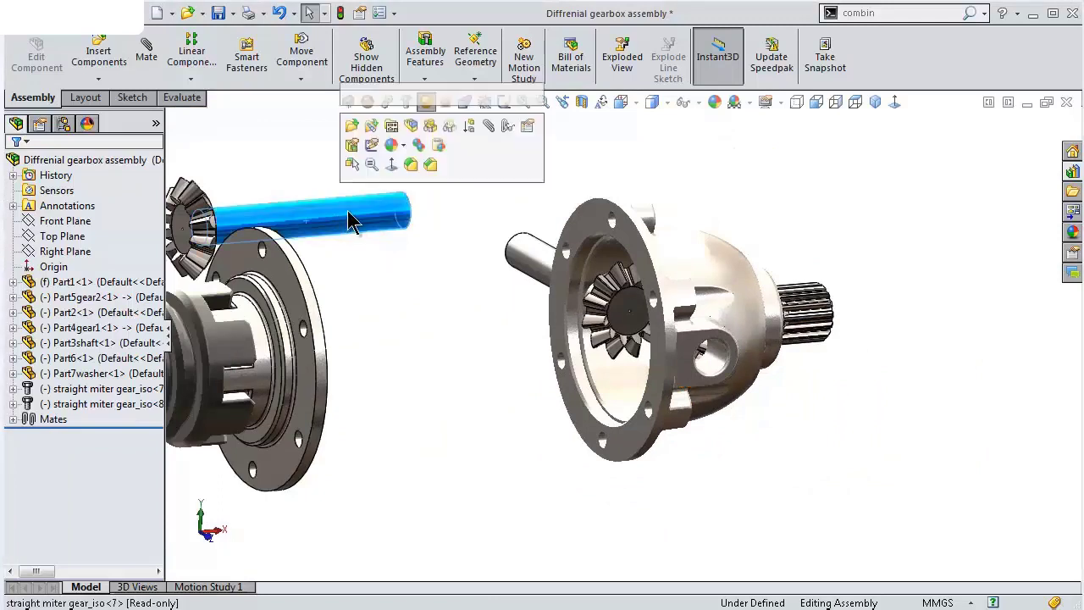
{"action": "left_click", "coordinate": [489, 125]}
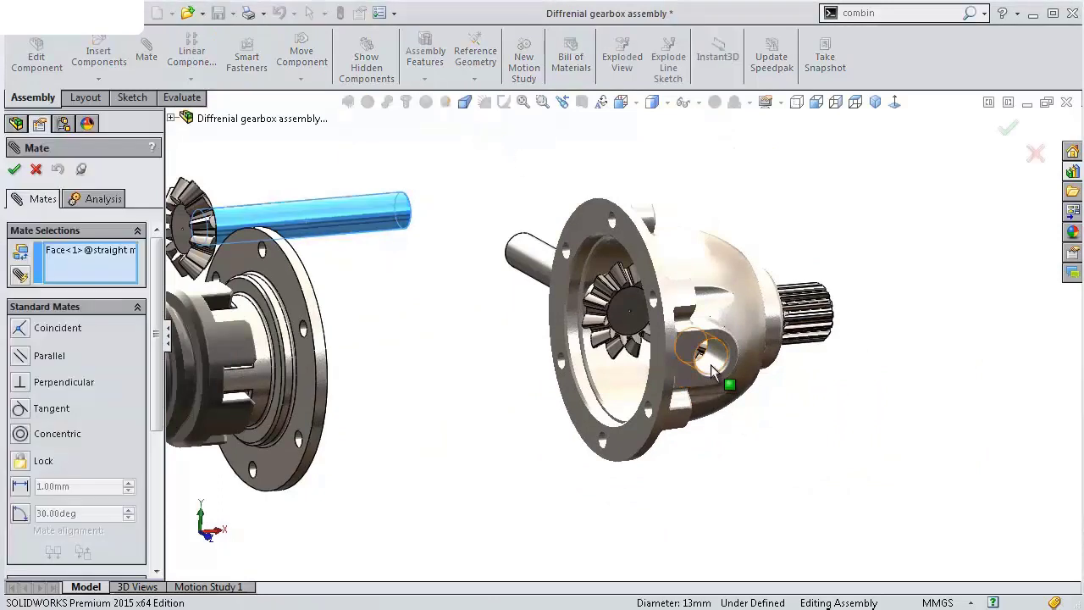
{"action": "left_click", "coordinate": [712, 364]}
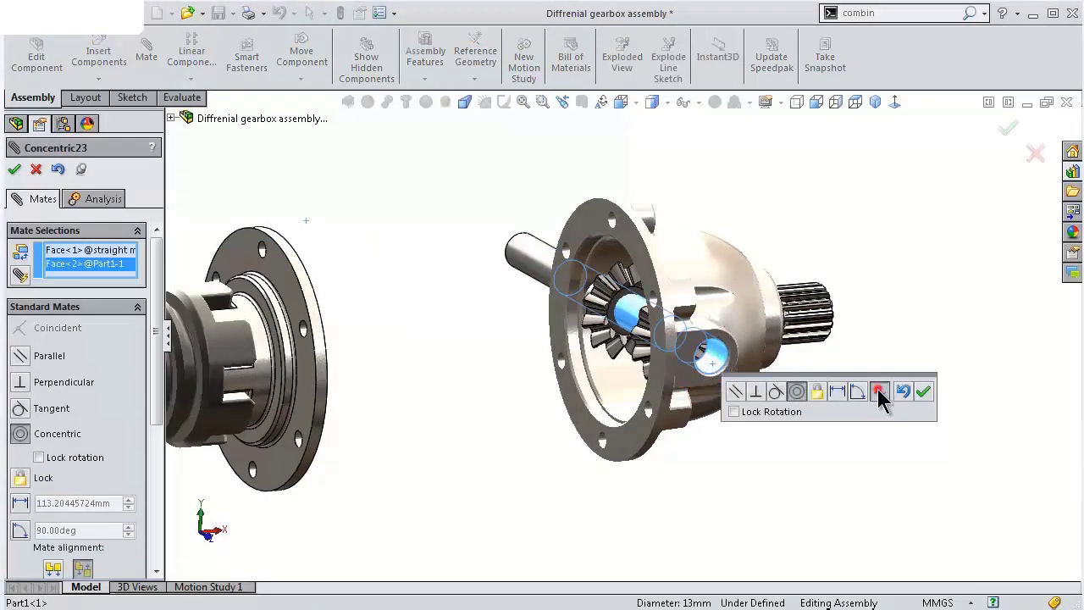
{"action": "left_click", "coordinate": [879, 393]}
{"action": "left_click", "coordinate": [922, 391]}
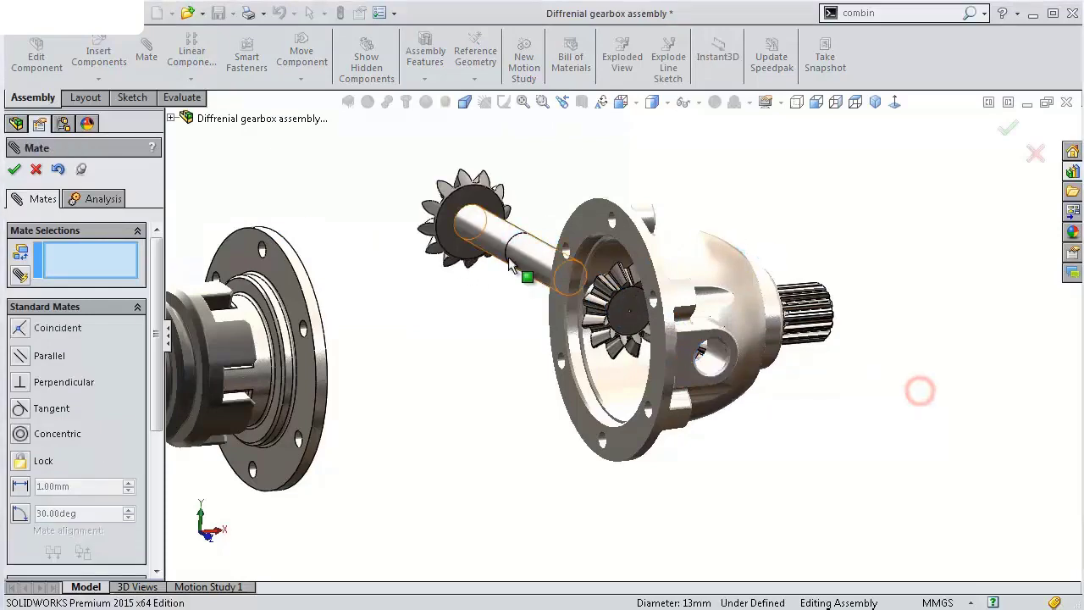
{"action": "left_click_drag", "start_coordinate": [471, 240], "coordinate": [689, 385]}
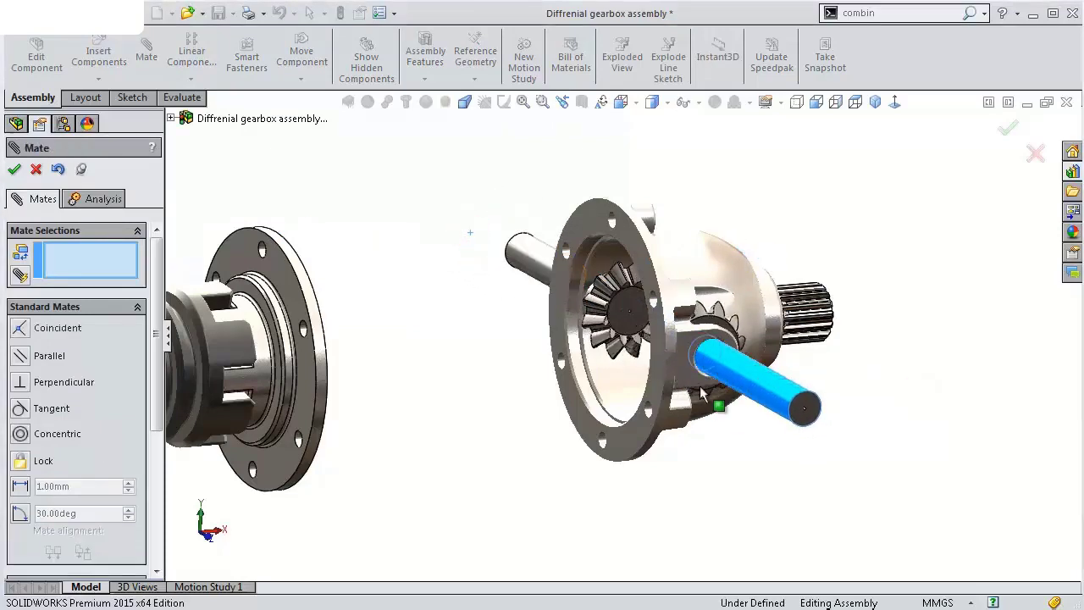
Make the miter gear's flat face coincident with the Part1 face, for positioning only.
{"action": "scroll", "coordinate": [686, 381], "scroll_direction": "down", "scroll_amount": 2}
{"action": "scroll", "coordinate": [652, 373], "scroll_direction": "down", "scroll_amount": 2}
{"action": "scroll", "coordinate": [593, 364], "scroll_direction": "down", "scroll_amount": 3}
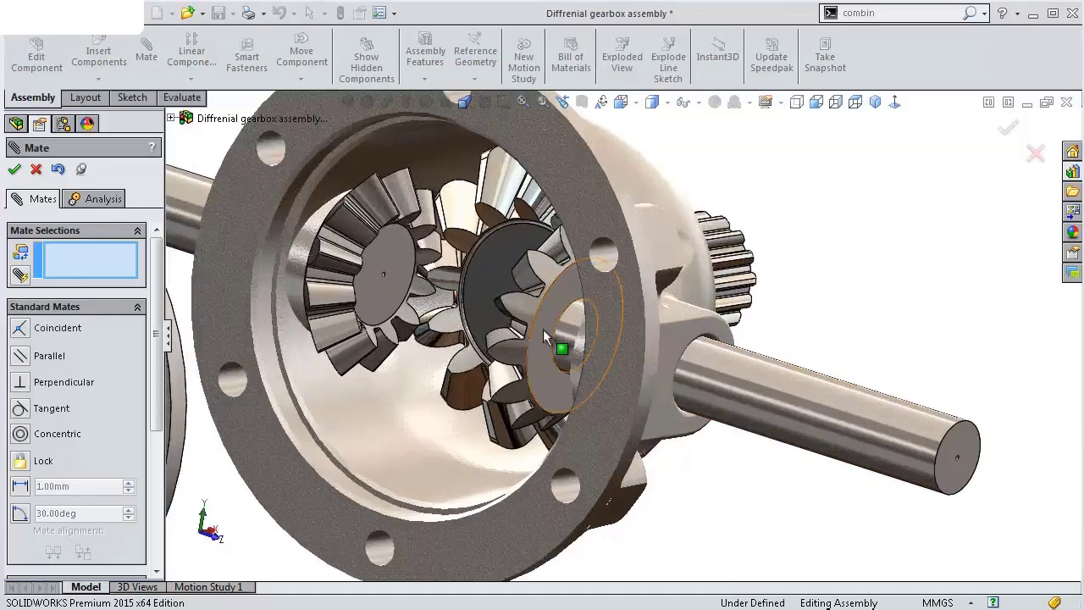
{"action": "scroll", "coordinate": [575, 360], "scroll_direction": "down", "scroll_amount": 3}
{"action": "left_click", "coordinate": [575, 360]}
{"action": "middle_click_drag", "start_coordinate": [575, 360], "coordinate": [639, 428]}
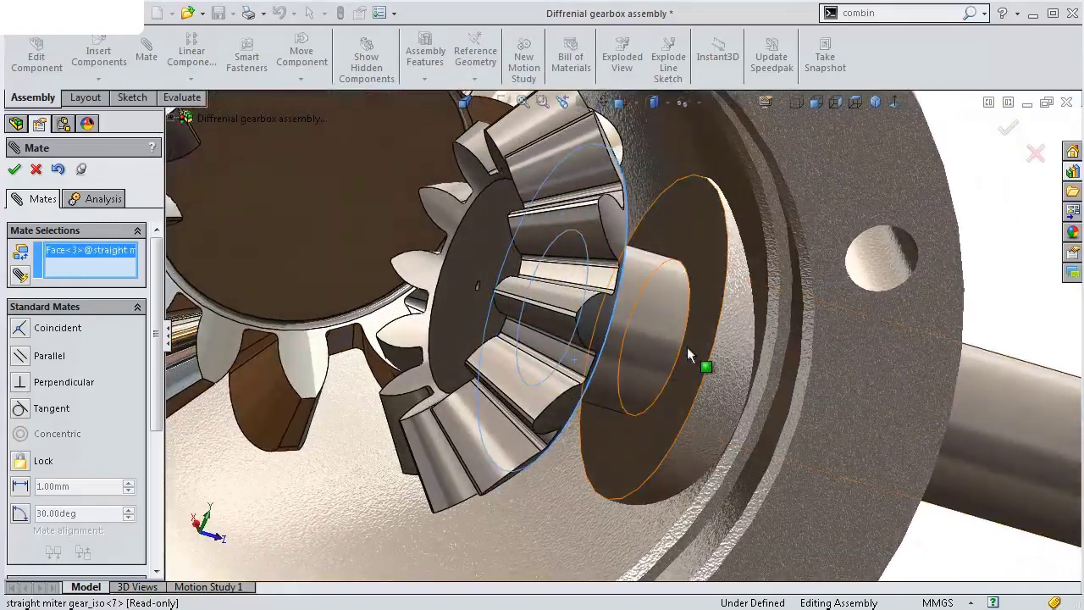
{"action": "left_click", "coordinate": [695, 355]}
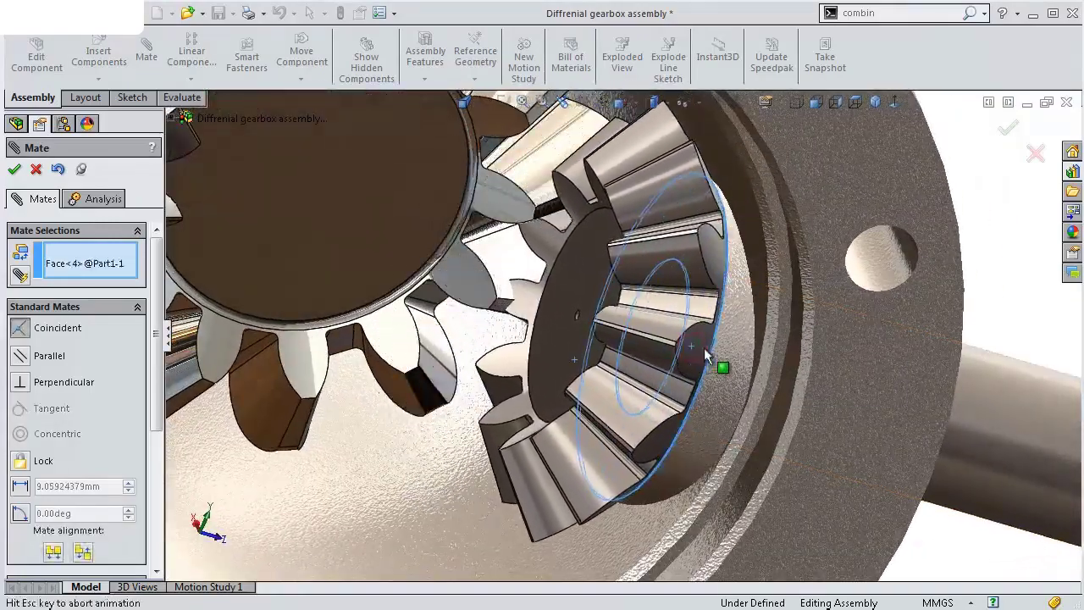
{"action": "left_click", "coordinate": [892, 377]}
{"action": "scroll", "coordinate": [644, 355], "scroll_direction": "up", "scroll_amount": 5}
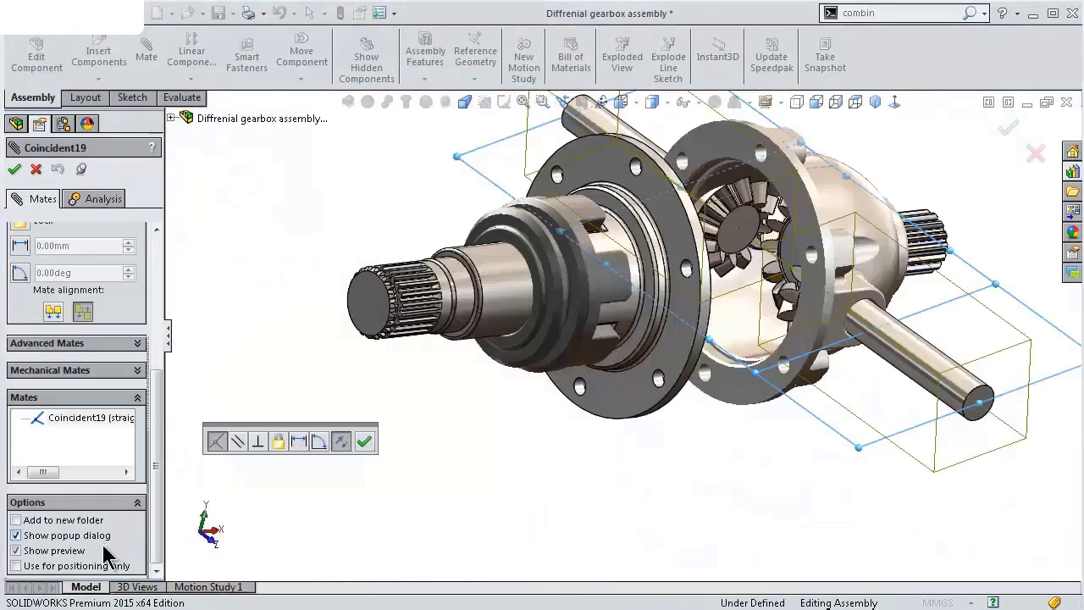
{"action": "left_click", "coordinate": [61, 565]}
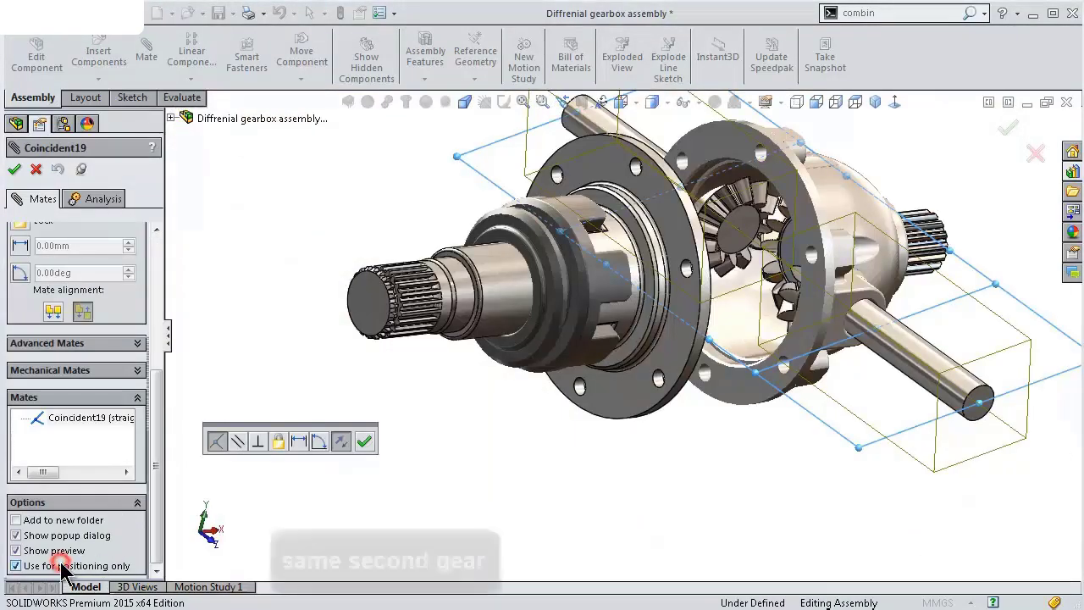
{"action": "left_click", "coordinate": [365, 441]}
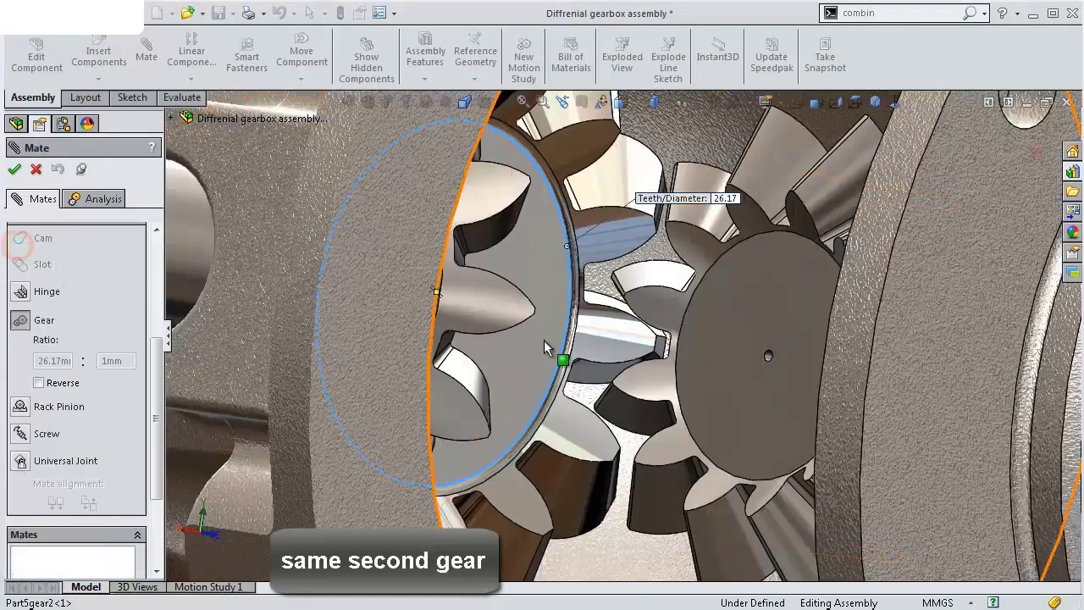
Link the two meshing gears with a reversed 13:12 gear mate and test the meshing.
{"action": "left_click", "coordinate": [710, 267]}
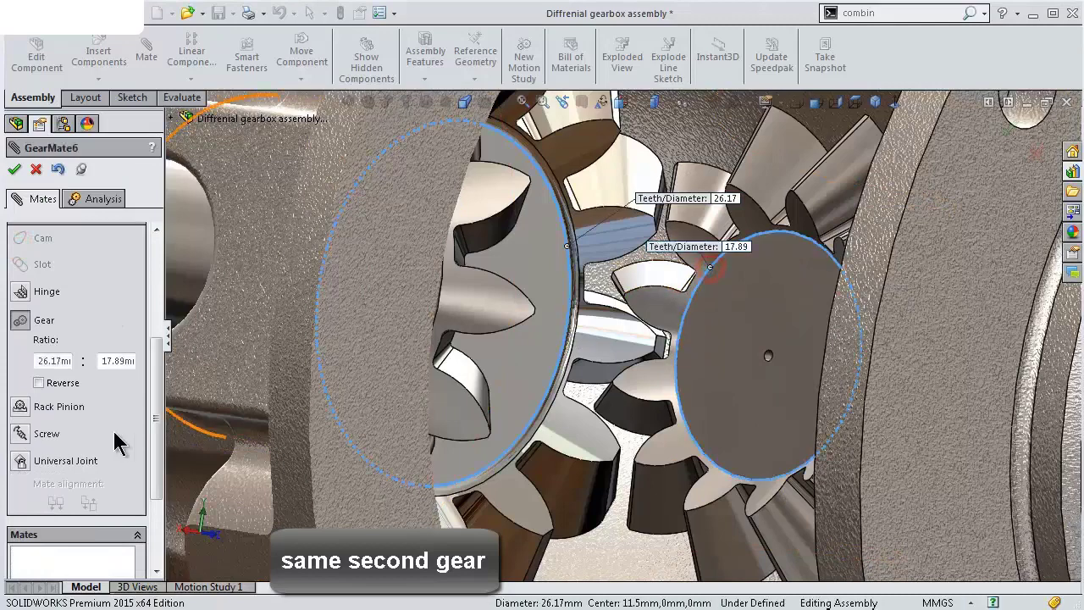
{"action": "left_click_drag", "start_coordinate": [38, 361], "coordinate": [88, 359]}
{"action": "type", "text": "13"}
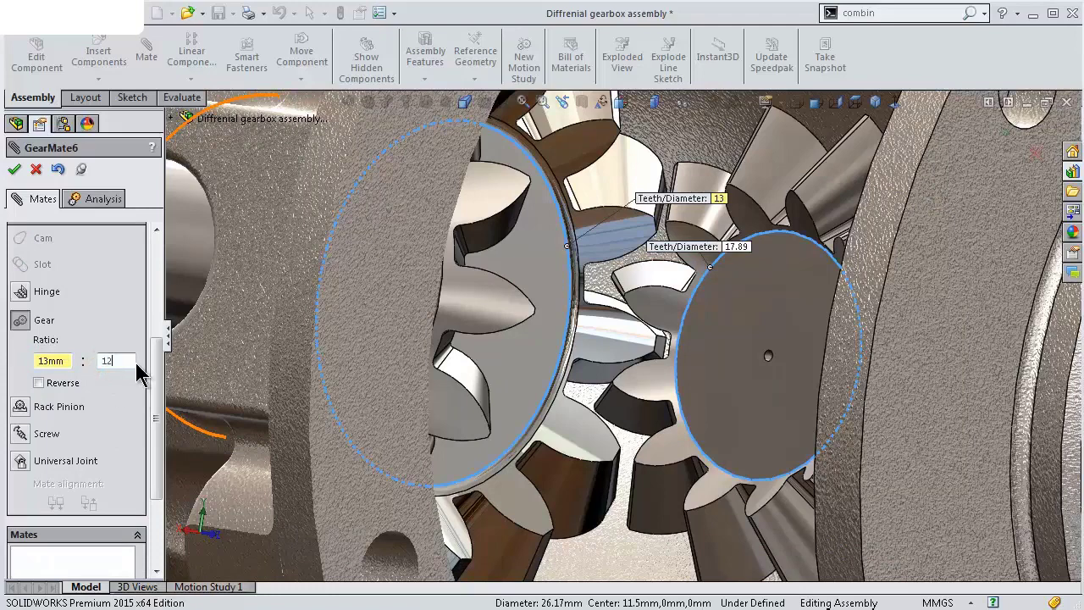
{"action": "left_click", "coordinate": [14, 170]}
{"action": "mouse_move", "coordinate": [621, 282]}
{"action": "left_mouse_down"}
{"action": "mouse_move", "coordinate": [616, 356]}
{"action": "mouse_move", "coordinate": [735, 484]}
{"action": "mouse_move", "coordinate": [705, 438]}
{"action": "left_mouse_up"}
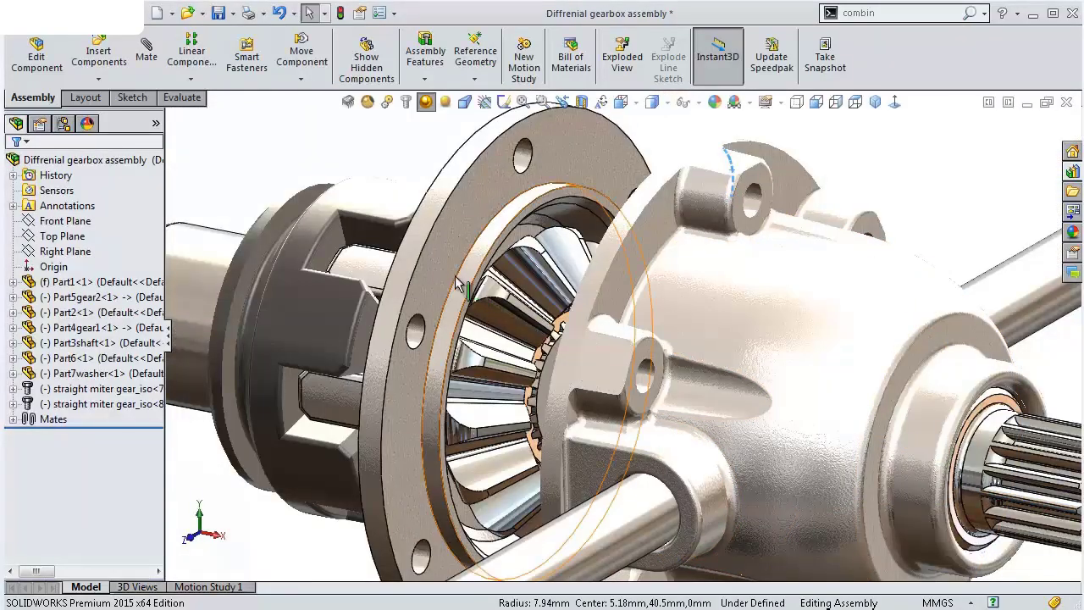
Make the Part2 flange and the Part1 ring transparent.
{"action": "left_click", "coordinate": [458, 284]}
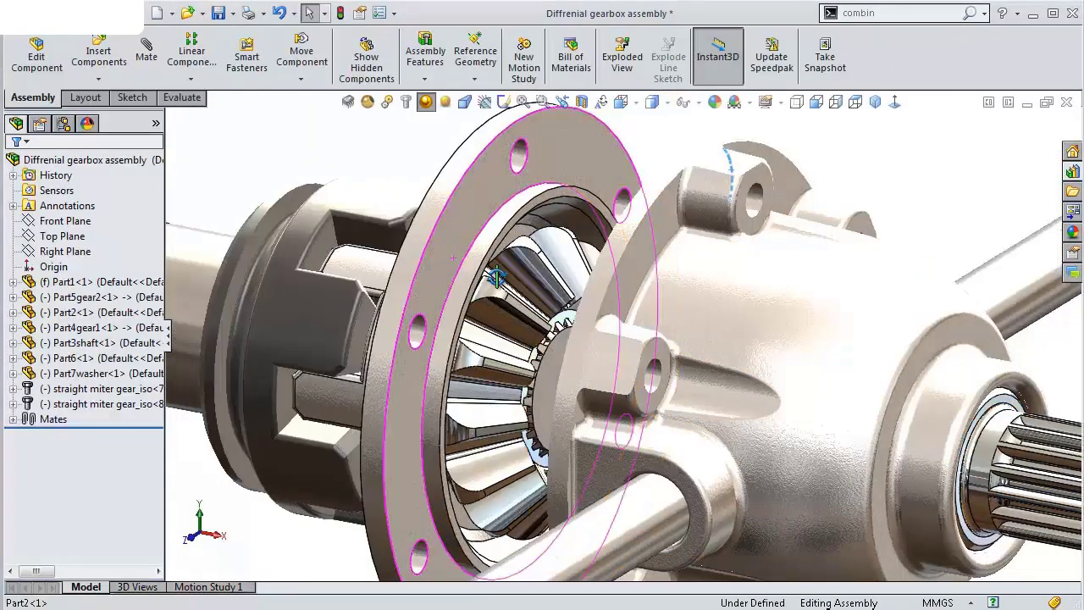
{"action": "scroll", "coordinate": [464, 281], "scroll_direction": "up", "scroll_amount": 3}
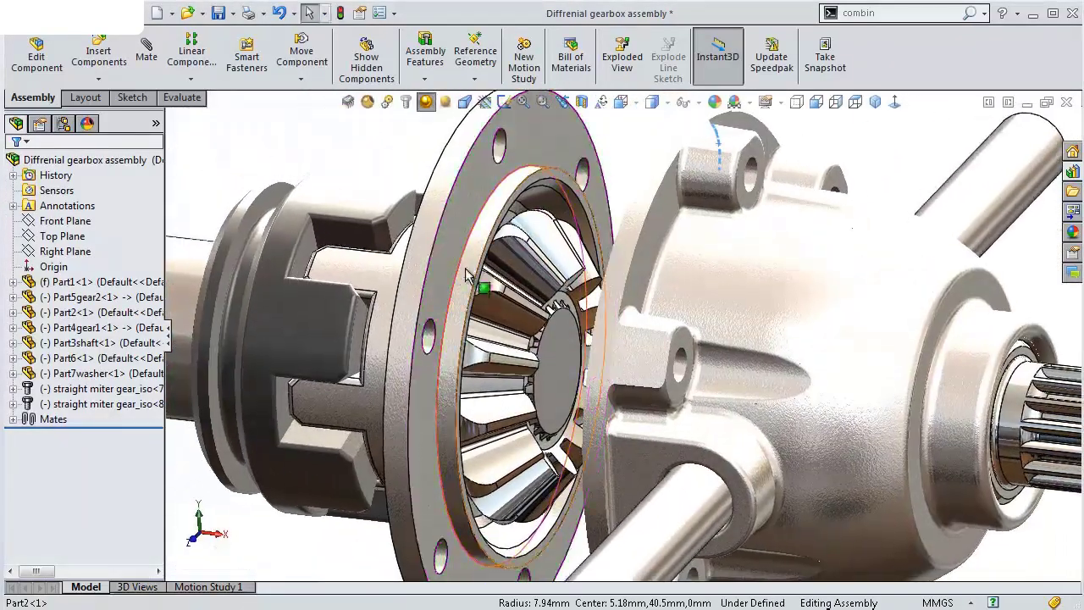
{"action": "left_click", "coordinate": [491, 242]}
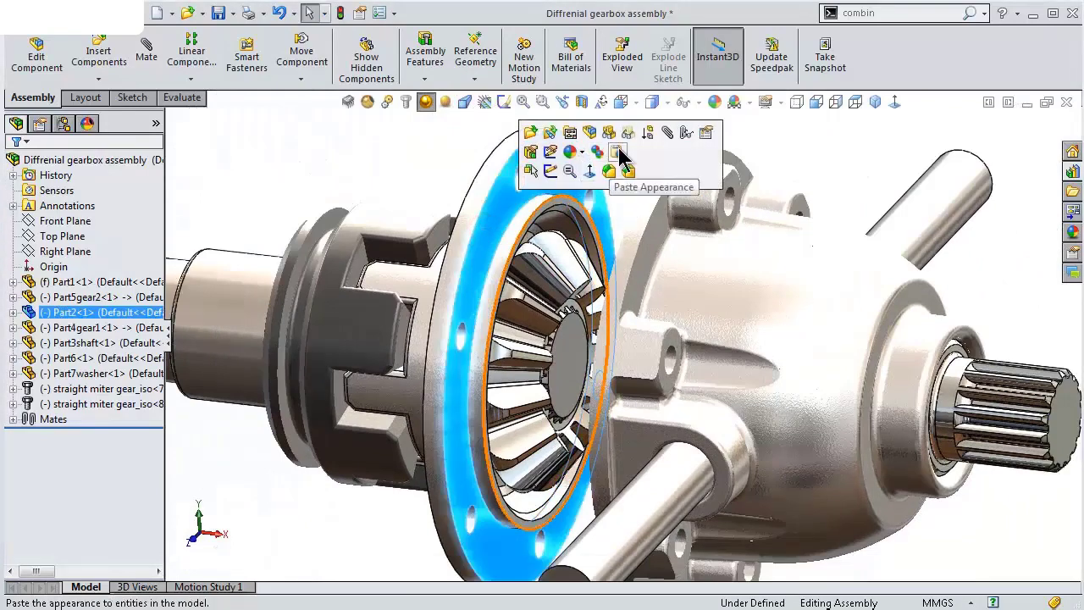
{"action": "left_click", "coordinate": [616, 153]}
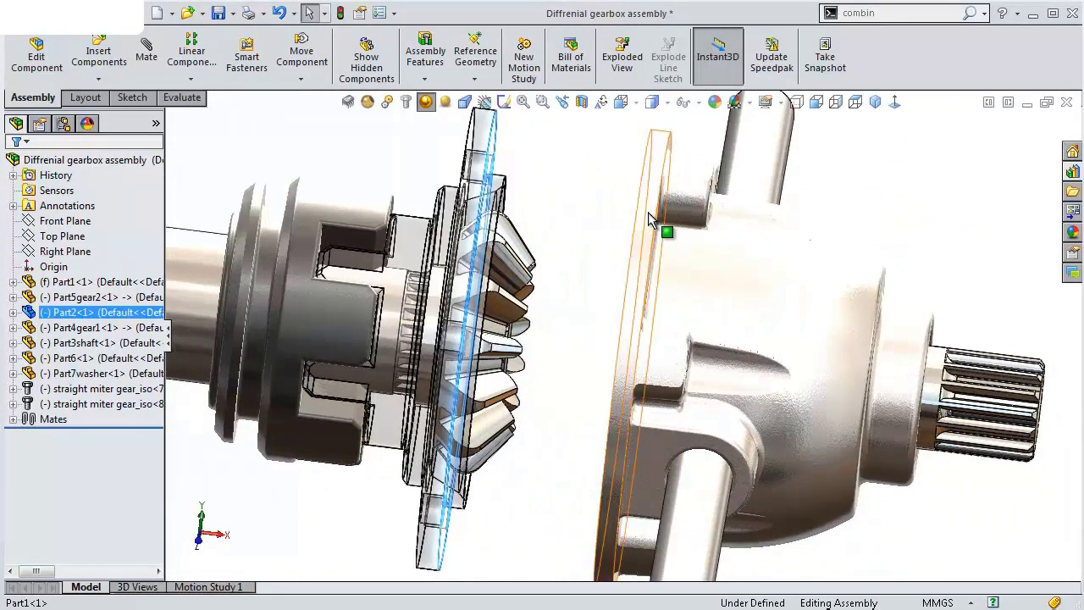
{"action": "left_click", "coordinate": [650, 218]}
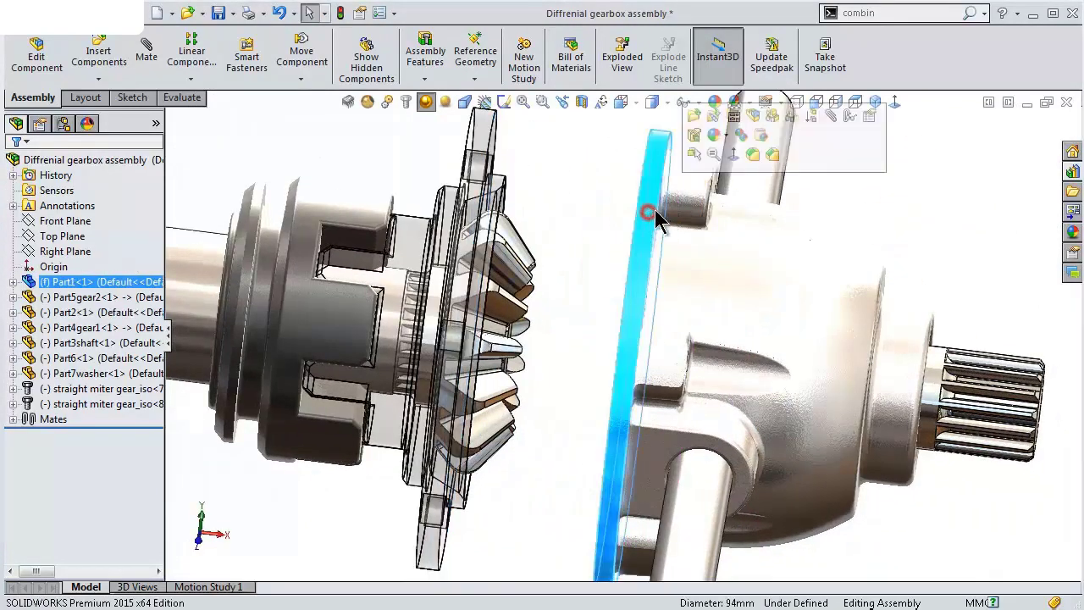
{"action": "left_click", "coordinate": [793, 120]}
{"action": "middle_click_drag", "start_coordinate": [644, 144], "coordinate": [532, 180]}
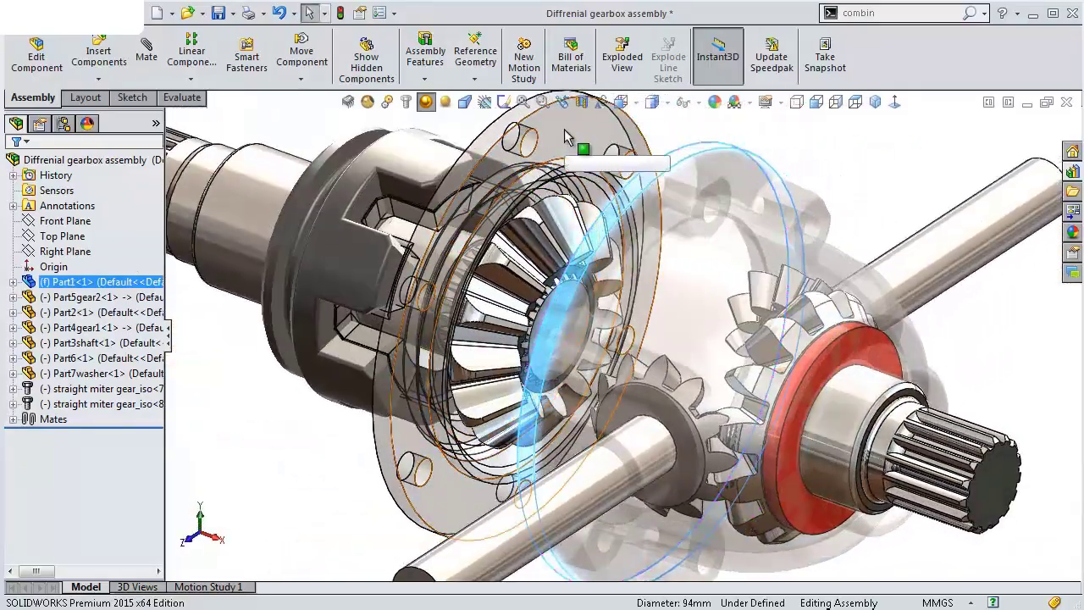
Mate a Part2 flange face coincident with a Part1 housing face.
{"action": "left_click", "coordinate": [568, 137]}
{"action": "left_click", "coordinate": [748, 40]}
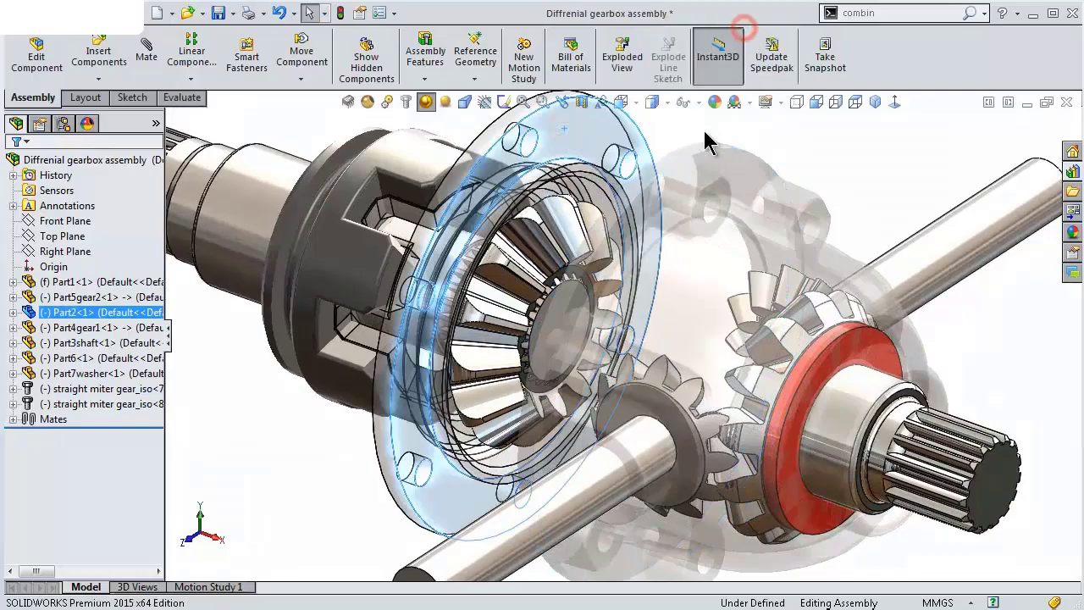
{"action": "middle_click_drag", "start_coordinate": [706, 141], "coordinate": [787, 243]}
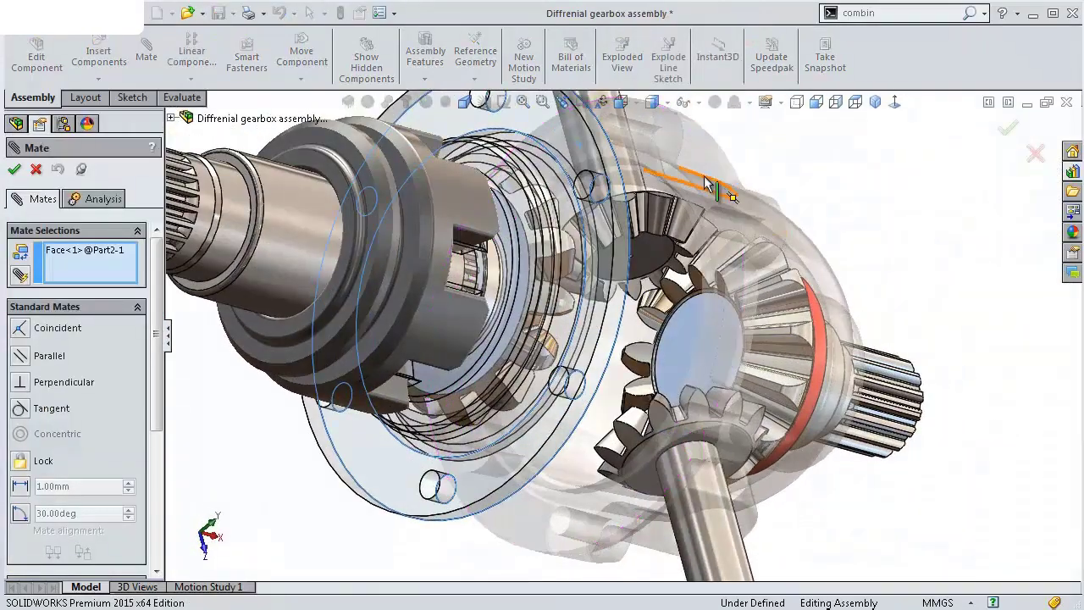
{"action": "left_click", "coordinate": [699, 156]}
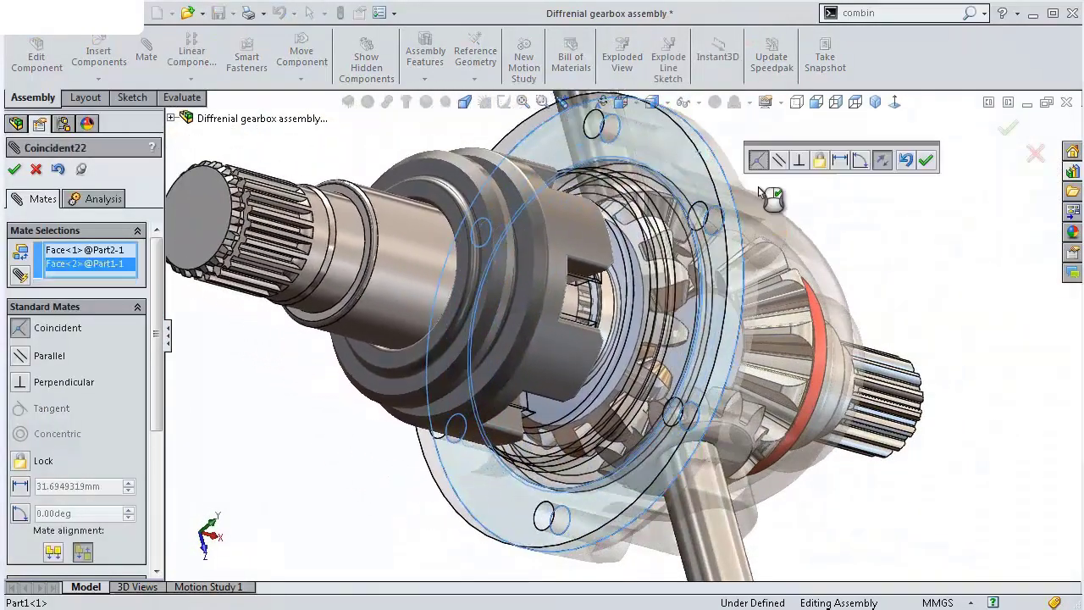
{"action": "left_click", "coordinate": [926, 163]}
{"action": "mouse_move", "coordinate": [835, 241]}
{"action": "middle_mouse_down"}
{"action": "mouse_move", "coordinate": [683, 395]}
{"action": "mouse_move", "coordinate": [673, 375]}
{"action": "mouse_move", "coordinate": [668, 406]}
{"action": "middle_mouse_up"}
{"action": "scroll", "coordinate": [683, 394], "scroll_direction": "down", "scroll_amount": 5}
{"action": "scroll", "coordinate": [668, 405], "scroll_direction": "up", "scroll_amount": 4}
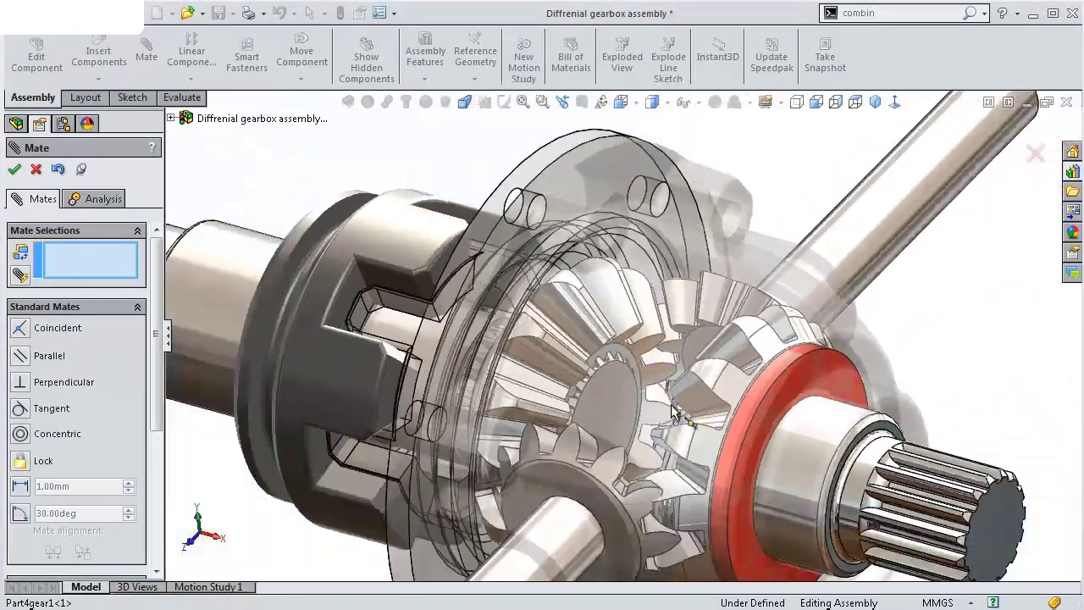
{"action": "scroll", "coordinate": [675, 406], "scroll_direction": "down", "scroll_amount": 4}
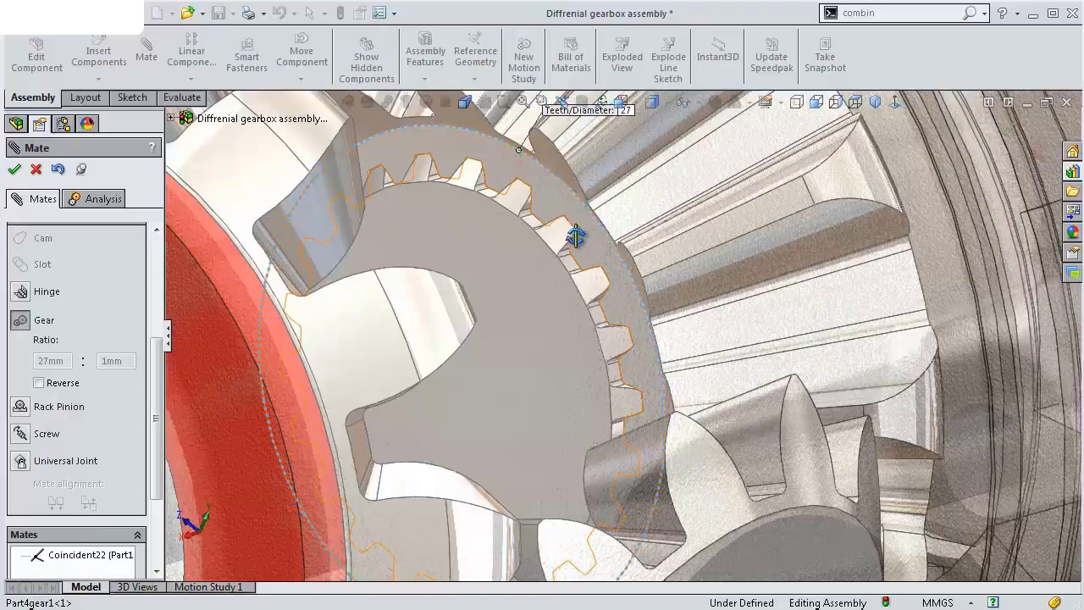
Link Part4gear1 and the adjacent miter gear with a non-reversed 13:12 gear mate.
{"action": "mouse_move", "coordinate": [575, 237]}
{"action": "middle_mouse_down"}
{"action": "mouse_move", "coordinate": [576, 308]}
{"action": "mouse_move", "coordinate": [632, 429]}
{"action": "mouse_move", "coordinate": [622, 438]}
{"action": "mouse_move", "coordinate": [656, 437]}
{"action": "middle_mouse_up"}
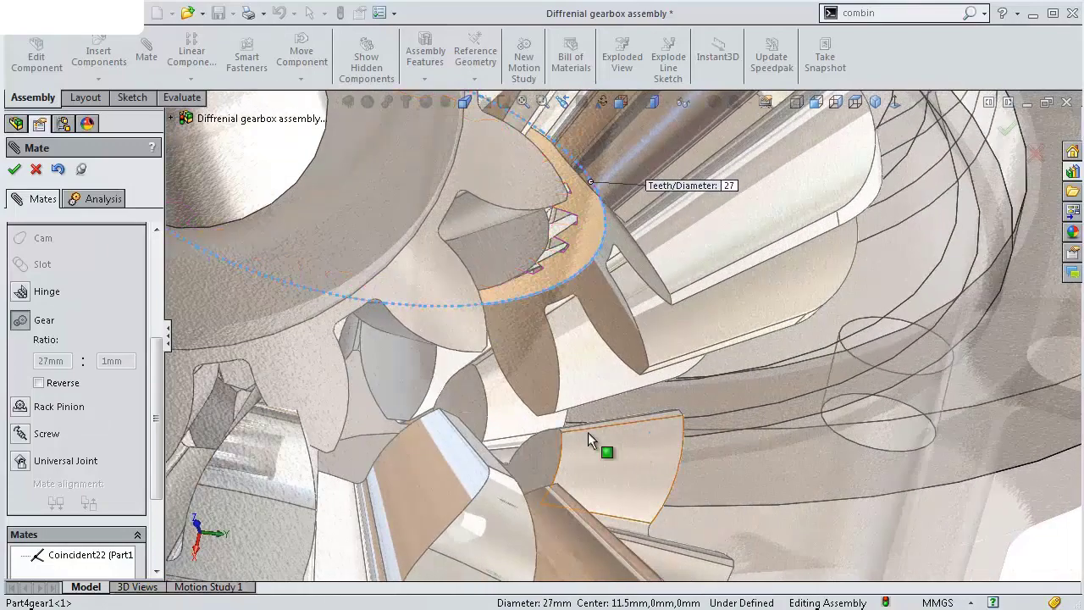
{"action": "mouse_move", "coordinate": [588, 441]}
{"action": "middle_mouse_down"}
{"action": "mouse_move", "coordinate": [380, 373]}
{"action": "mouse_move", "coordinate": [345, 428]}
{"action": "middle_mouse_up"}
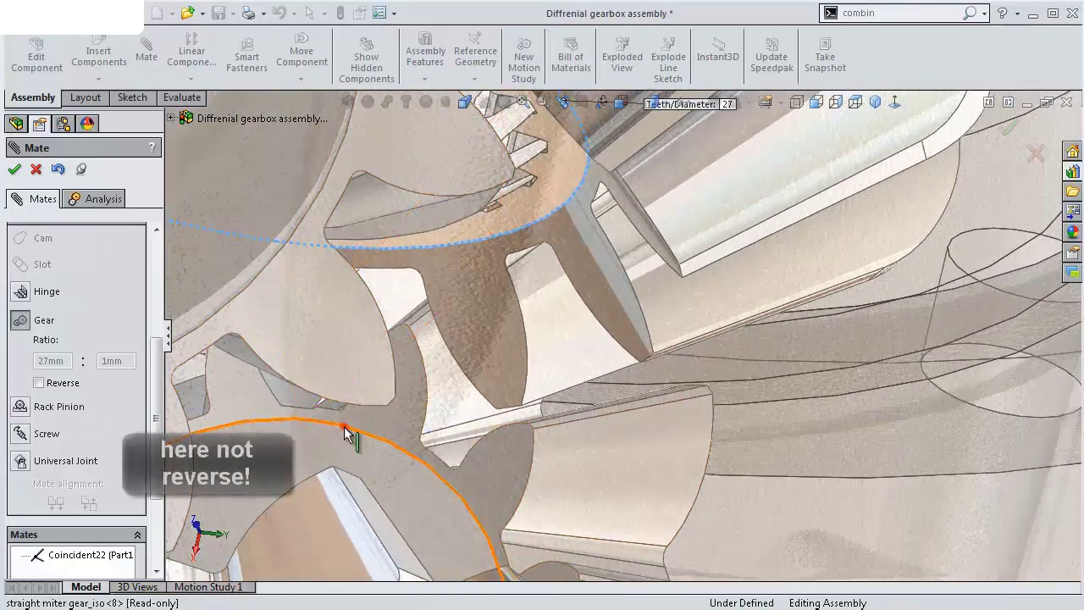
{"action": "left_click", "coordinate": [345, 430]}
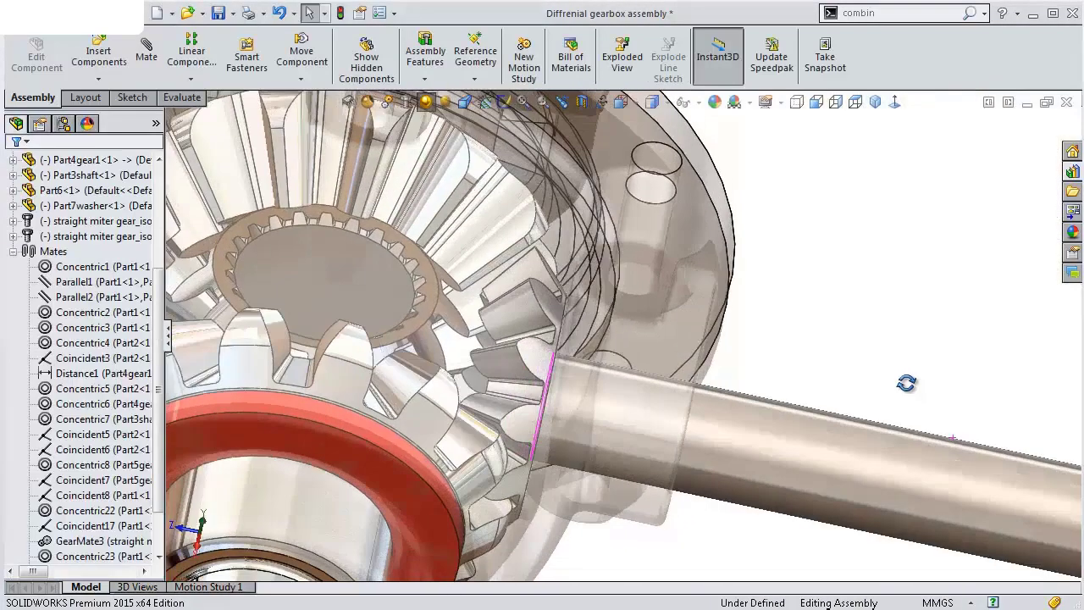
{"action": "mouse_move", "coordinate": [903, 382]}
{"action": "middle_mouse_down"}
{"action": "mouse_move", "coordinate": [890, 395]}
{"action": "mouse_move", "coordinate": [818, 369]}
{"action": "mouse_move", "coordinate": [820, 380]}
{"action": "middle_mouse_up"}
Turn the splined output shaft to confirm all differential gears rotate together.
{"action": "scroll", "coordinate": [820, 380], "scroll_direction": "up", "scroll_amount": 3}
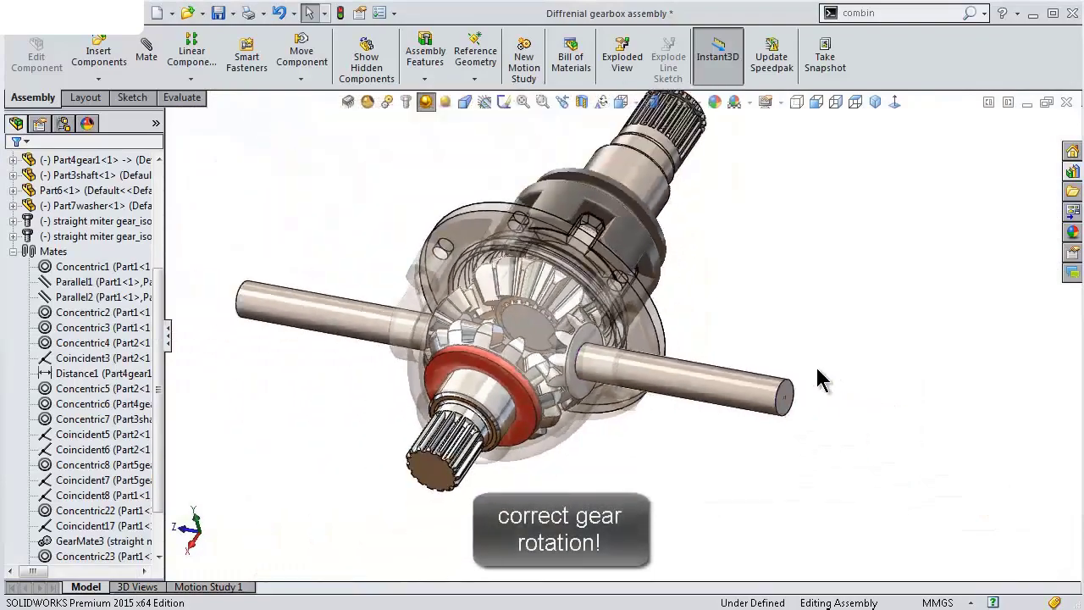
{"action": "mouse_move", "coordinate": [479, 421]}
{"action": "left_mouse_down"}
{"action": "mouse_move", "coordinate": [387, 440]}
{"action": "mouse_move", "coordinate": [446, 514]}
{"action": "mouse_move", "coordinate": [464, 488]}
{"action": "mouse_move", "coordinate": [453, 416]}
{"action": "mouse_move", "coordinate": [499, 447]}
{"action": "left_mouse_up"}
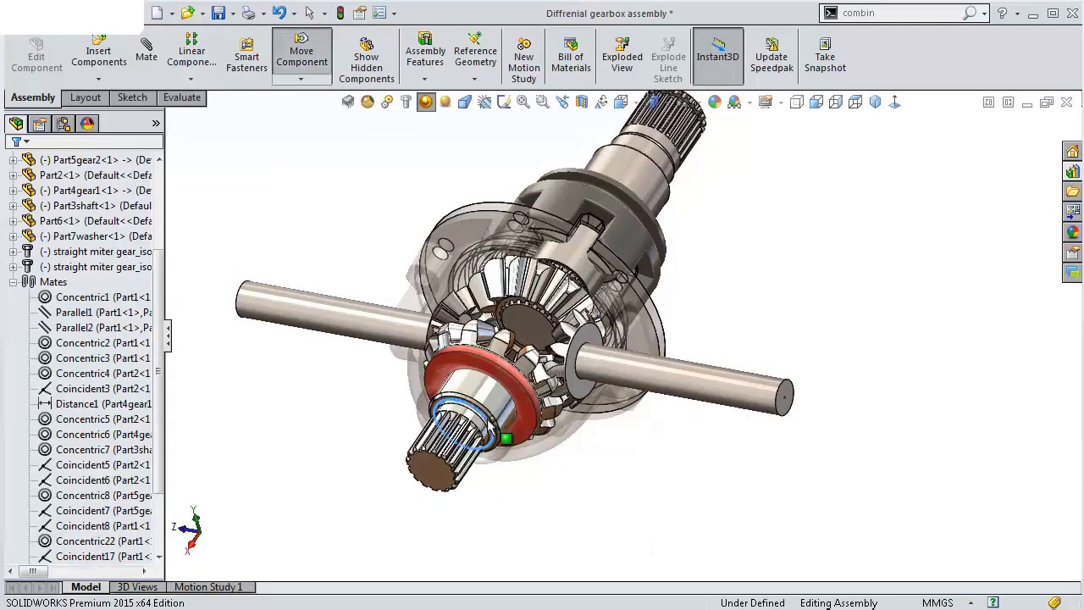